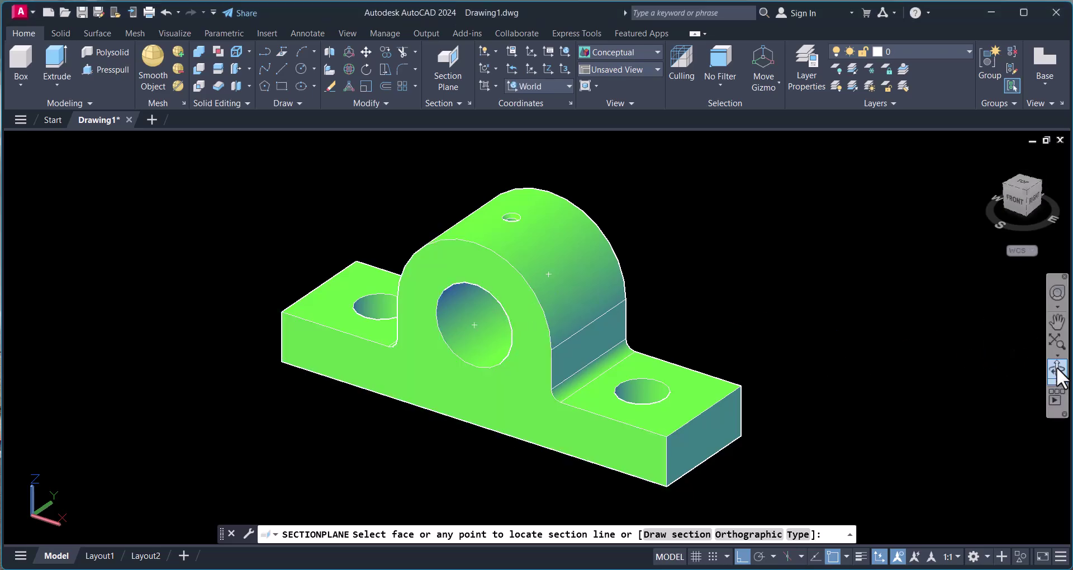
# Step: Orbit the model slightly, then cancel the earlier section plane attempt
pyautogui.click(1056, 369)
pyautogui.moveTo(447, 302)
pyautogui.mouseDown()
pyautogui.moveTo(462, 330)
pyautogui.moveTo(443, 311)
pyautogui.mouseUp()
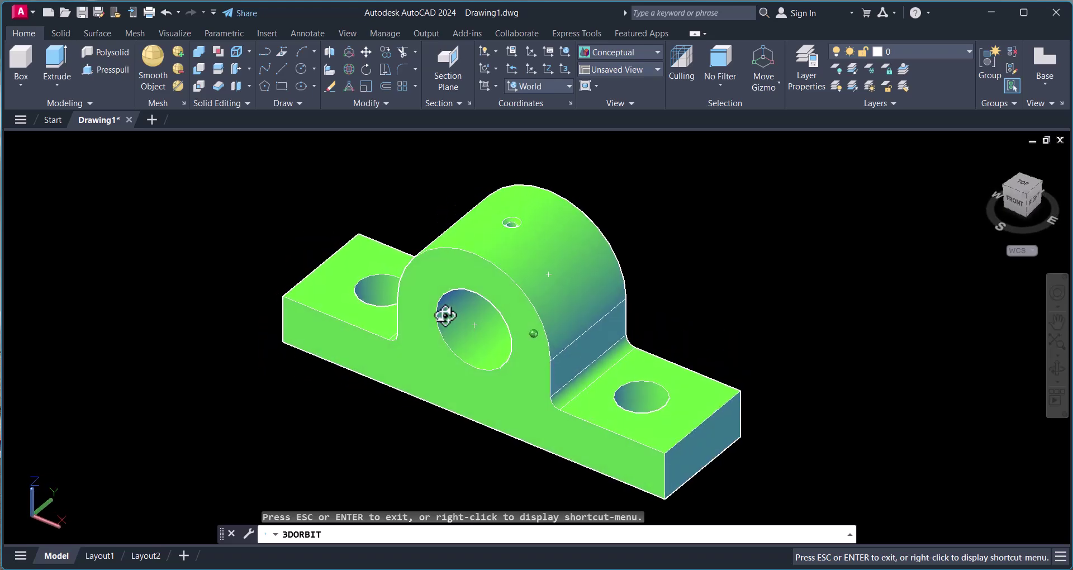
pyautogui.press('Escape')
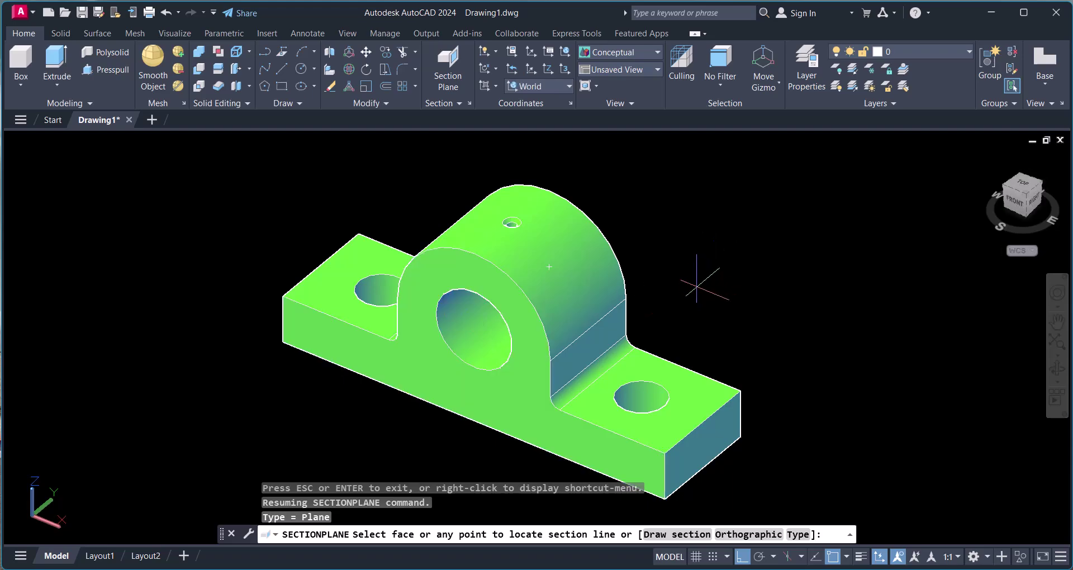
pyautogui.press('Escape')
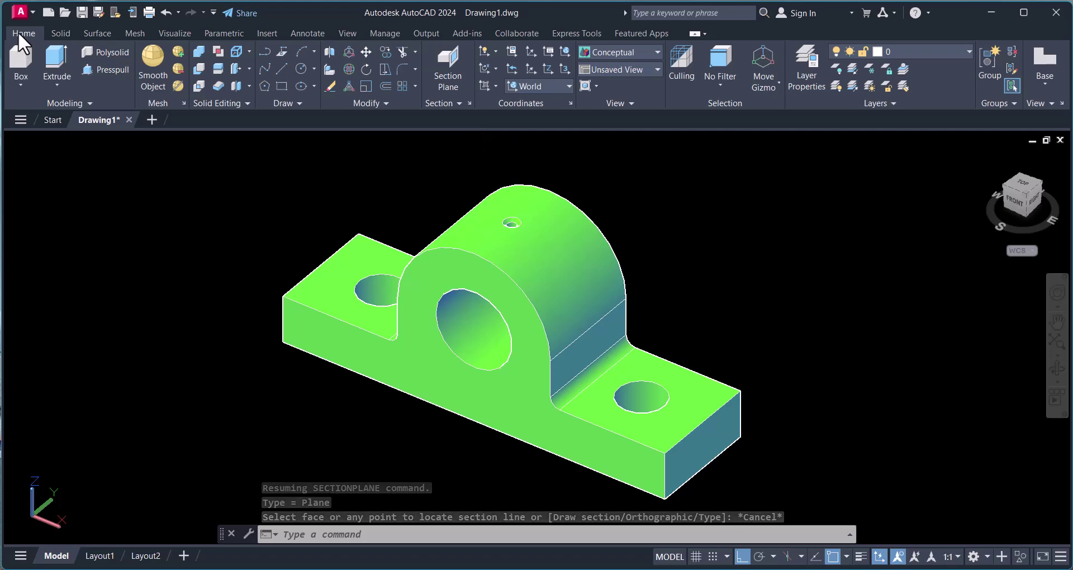
# Step: Place a section plane from the bore centre through a second point, then orbit to view the cut
pyautogui.click(450, 63)
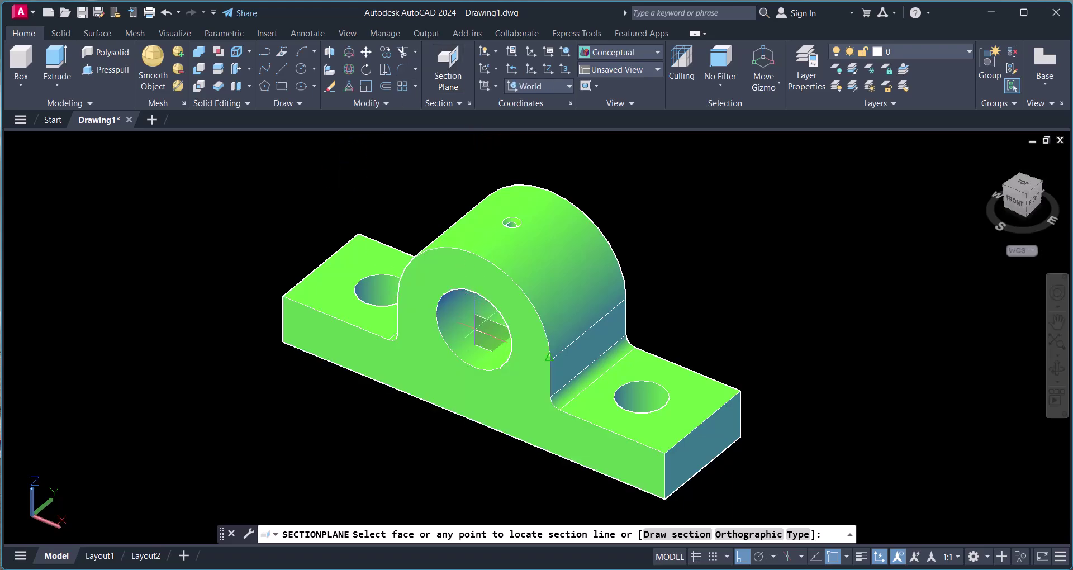
pyautogui.click(474, 328)
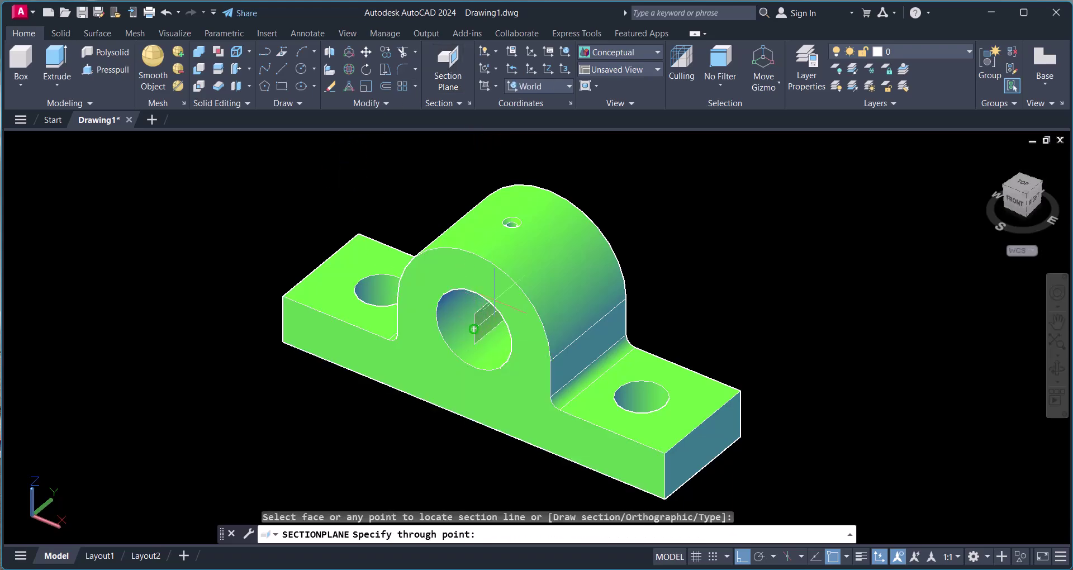
pyautogui.click(661, 209)
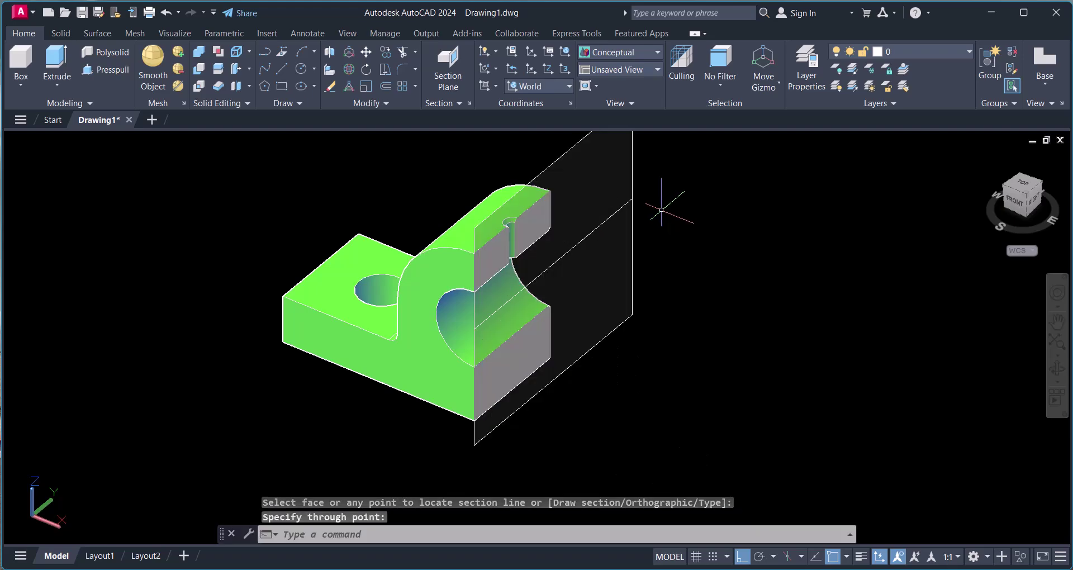
pyautogui.click(1055, 371)
pyautogui.moveTo(652, 395); pyautogui.dragTo(434, 393)
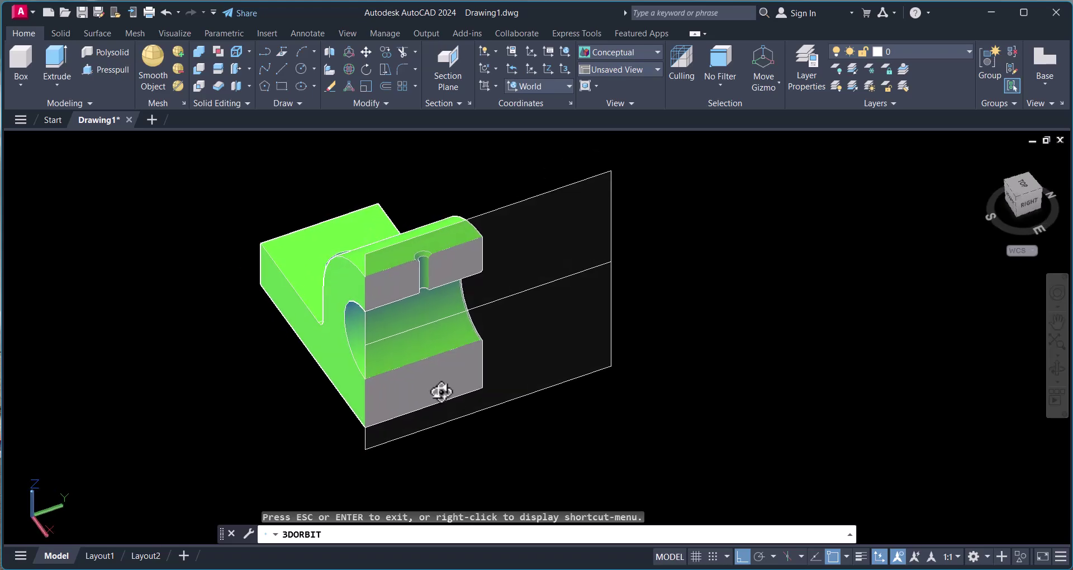
pyautogui.press('Escape')
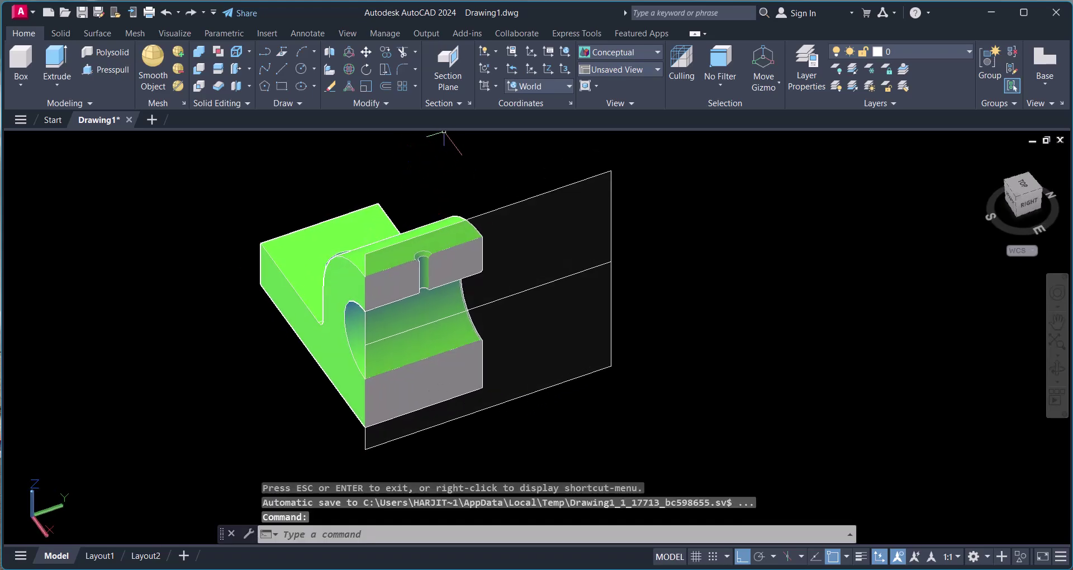
pyautogui.click(457, 101)
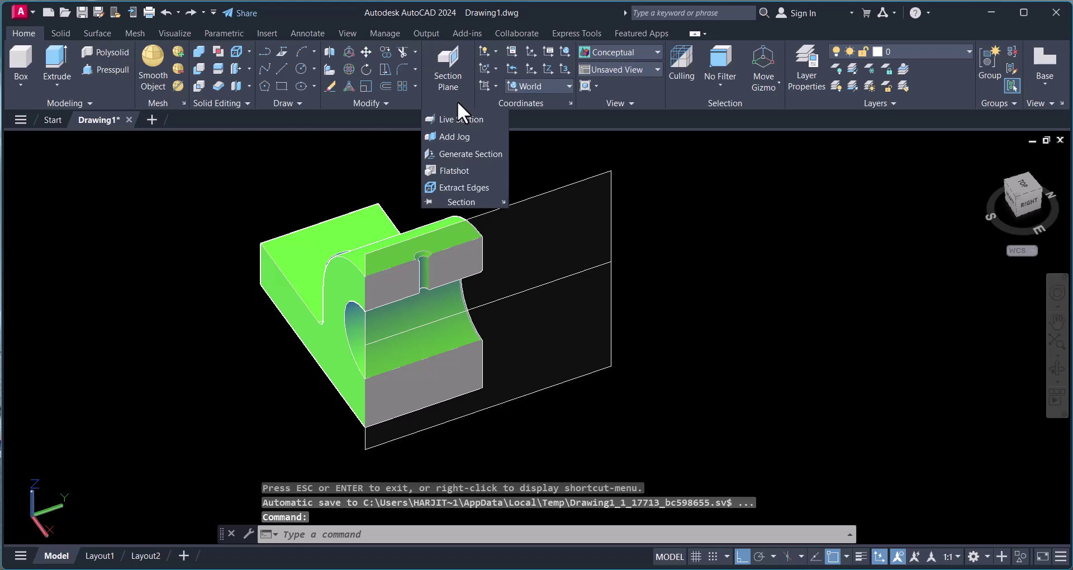
pyautogui.click(462, 155)
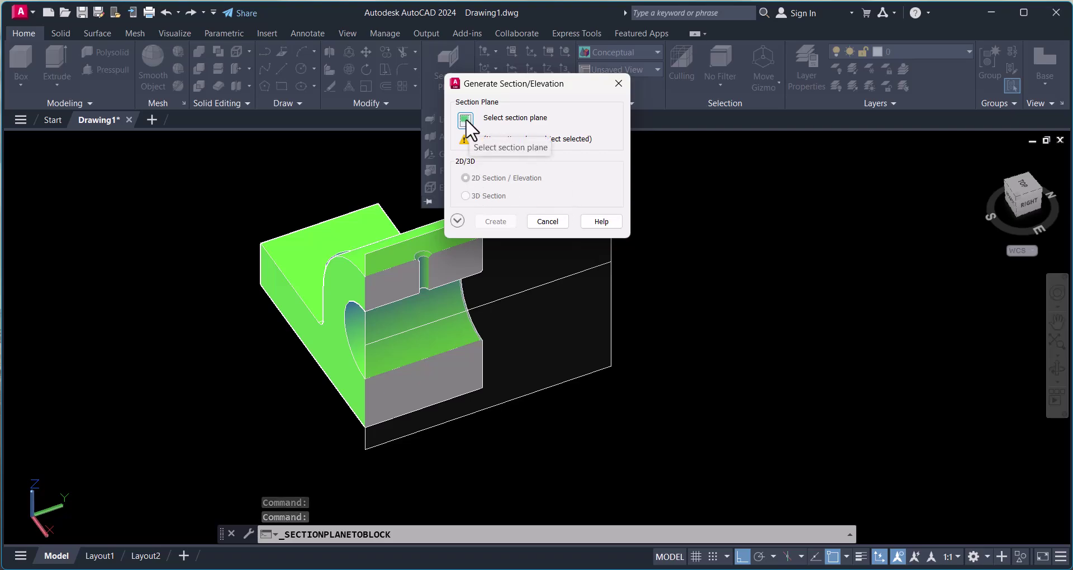
pyautogui.click(465, 118)
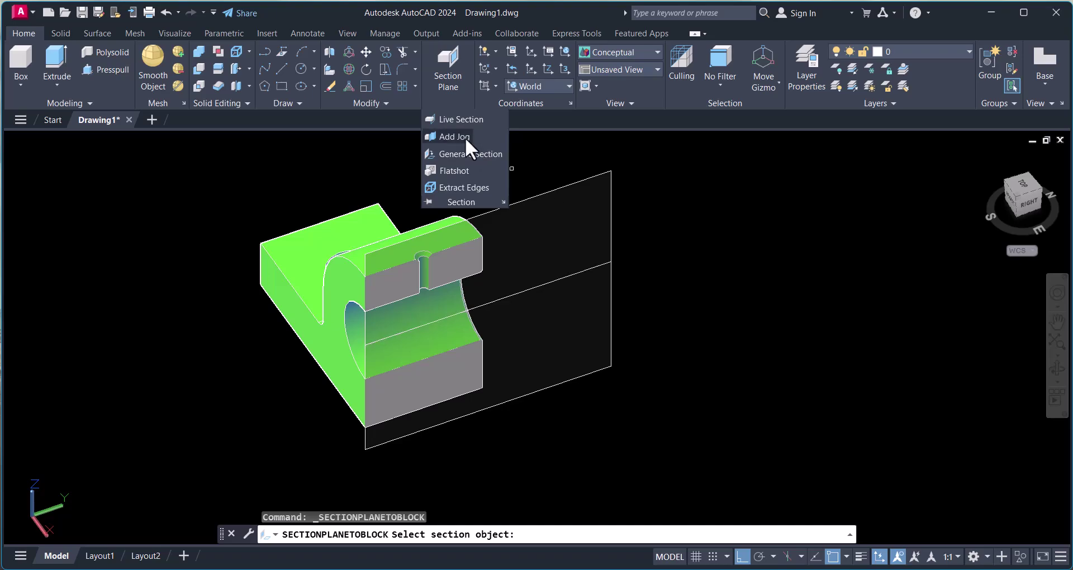
pyautogui.click(572, 184)
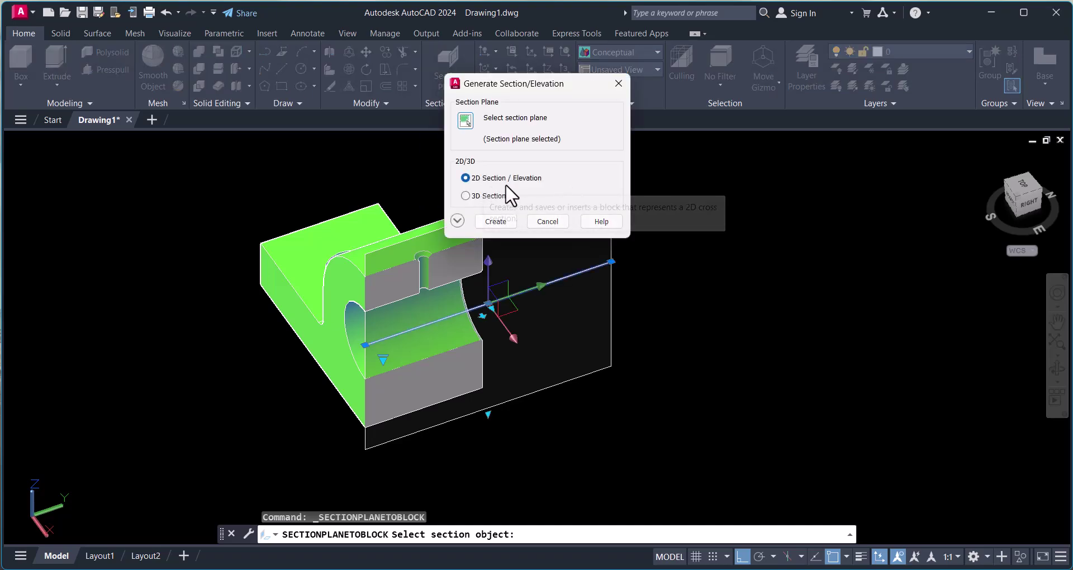
pyautogui.click(488, 221)
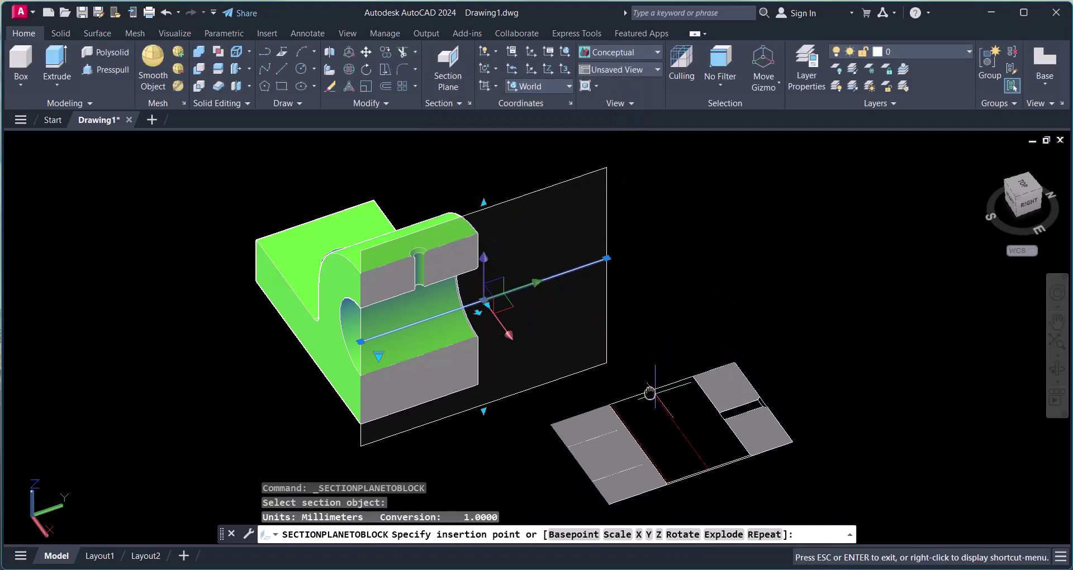
pyautogui.moveTo(652, 391); pyautogui.dragTo(611, 305, button='middle')
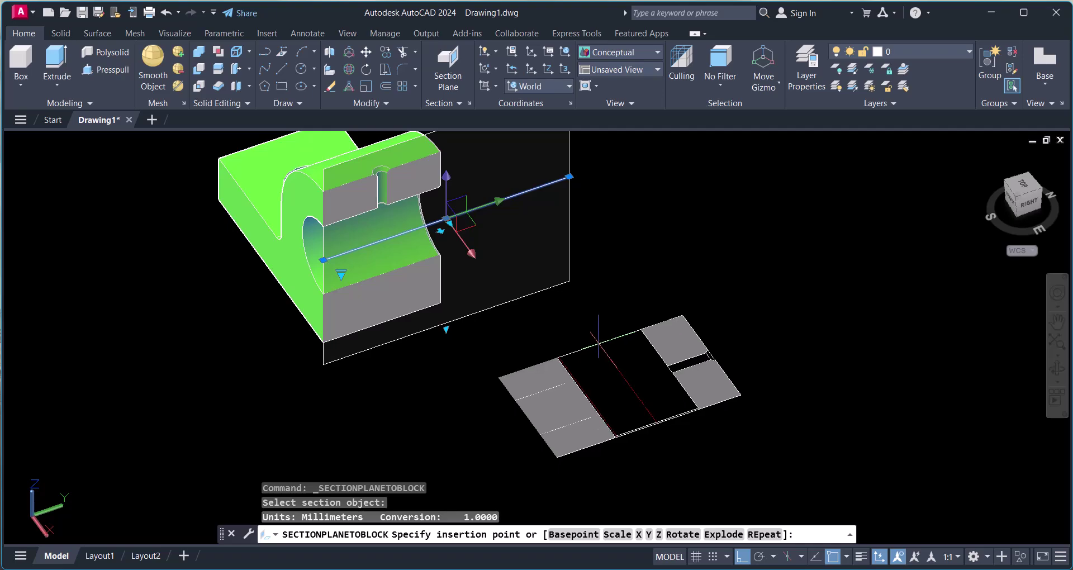
pyautogui.click(596, 346)
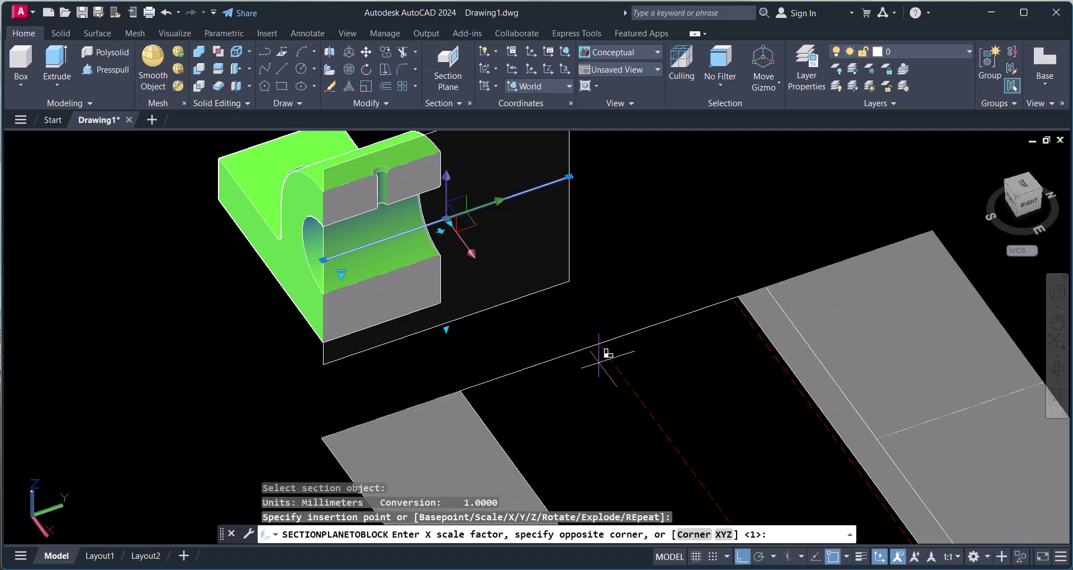
pyautogui.press('Return')
pyautogui.press('Return')
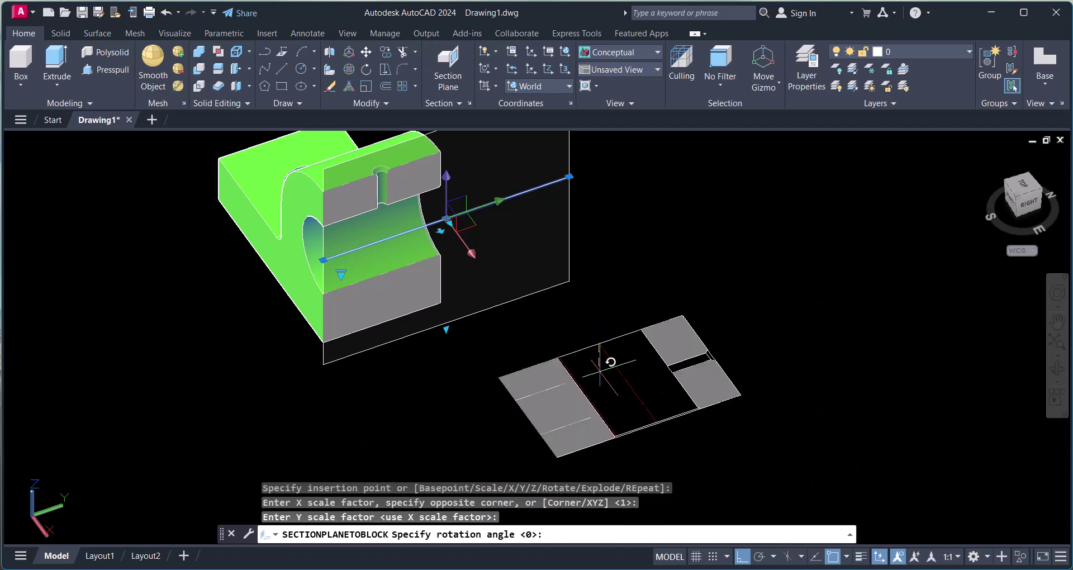
pyautogui.scroll(-3, 610, 362)
pyautogui.press('Escape')
pyautogui.press('Escape')
pyautogui.press('Escape')
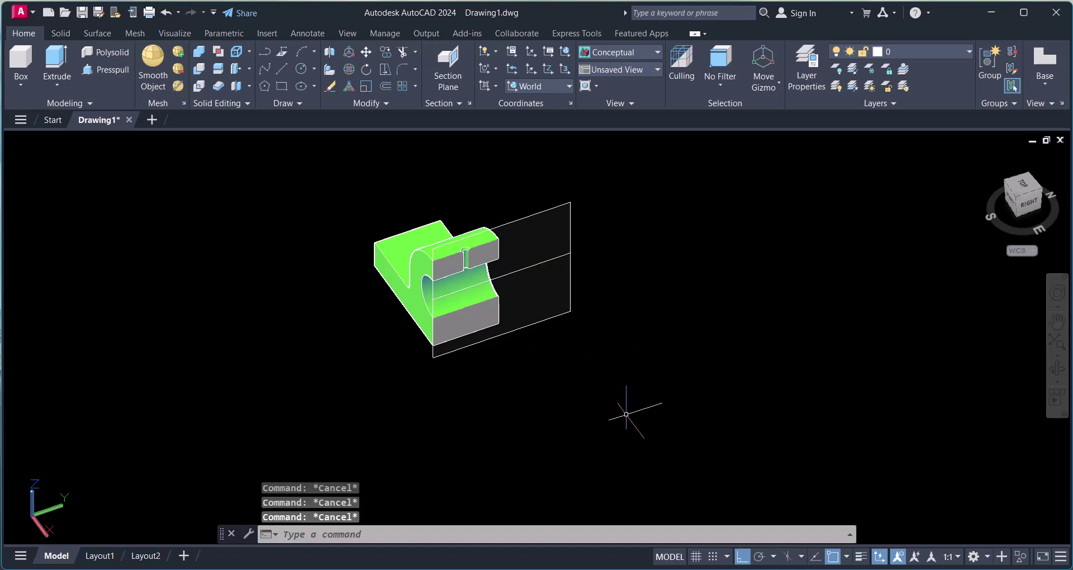
# Step: Generate a 2D section from the section plane and place it below the model at scale 1, rotation 0
pyautogui.click(458, 103)
pyautogui.click(467, 154)
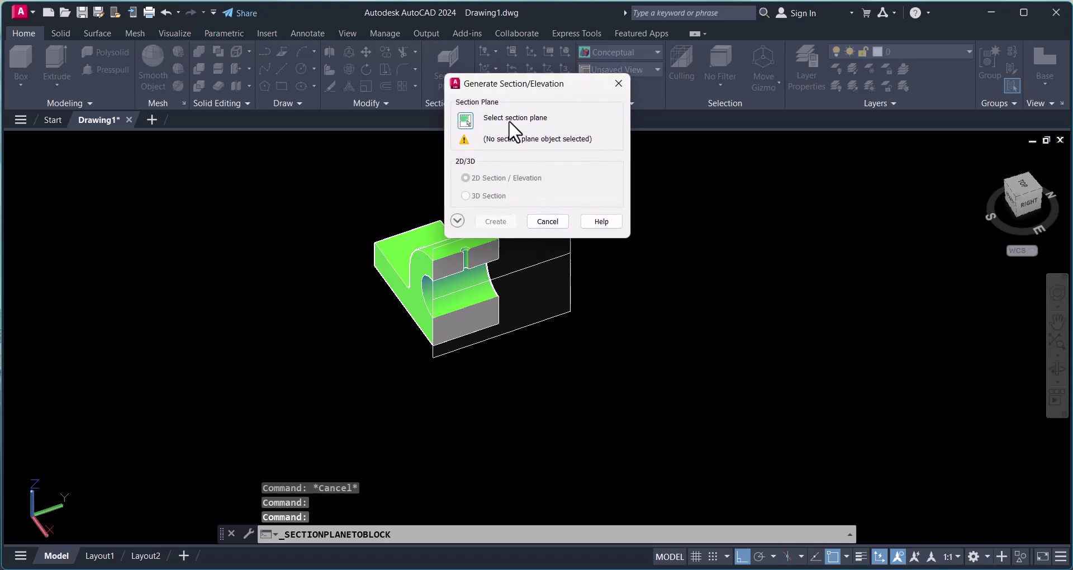
pyautogui.click(465, 120)
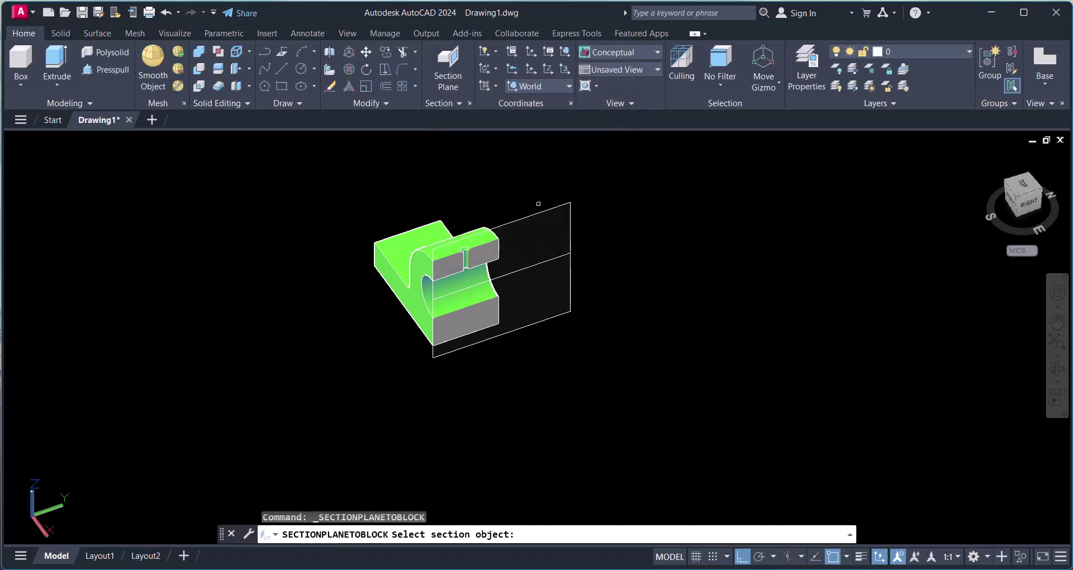
pyautogui.click(542, 210)
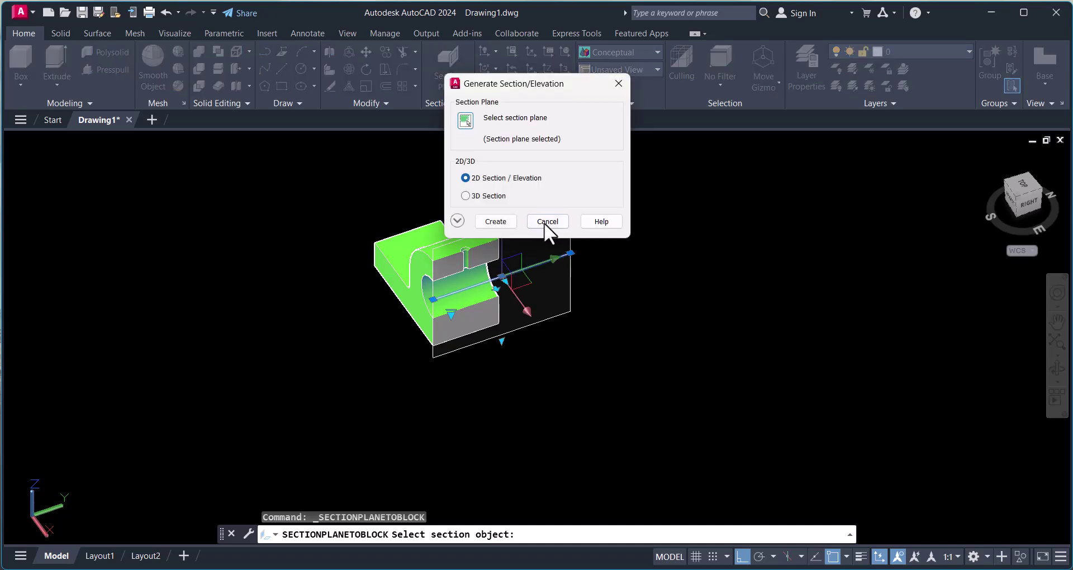
pyautogui.click(501, 223)
pyautogui.click(591, 375)
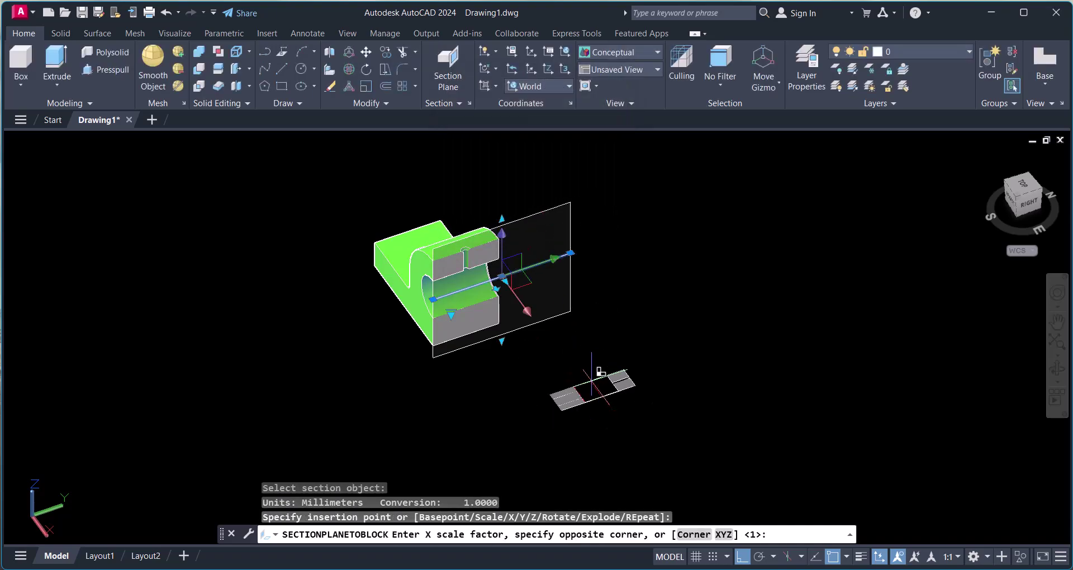
pyautogui.press('Return')
pyautogui.press('Return')
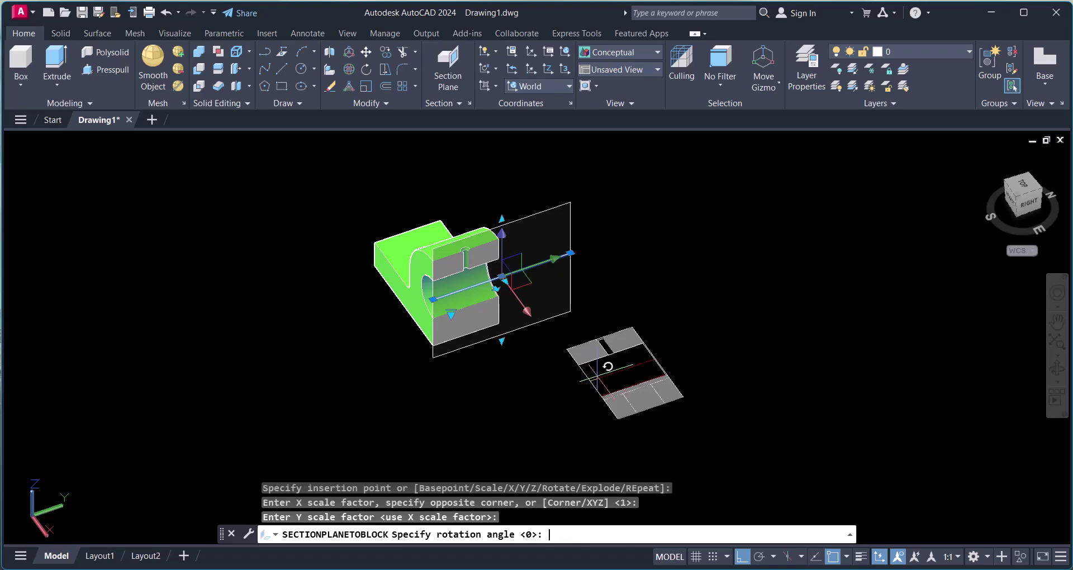
pyautogui.click(598, 375)
pyautogui.press('Escape')
pyautogui.press('Escape')
# Step: Zoom in and out to inspect the placed 2D section
pyautogui.scroll(3, 553, 373)
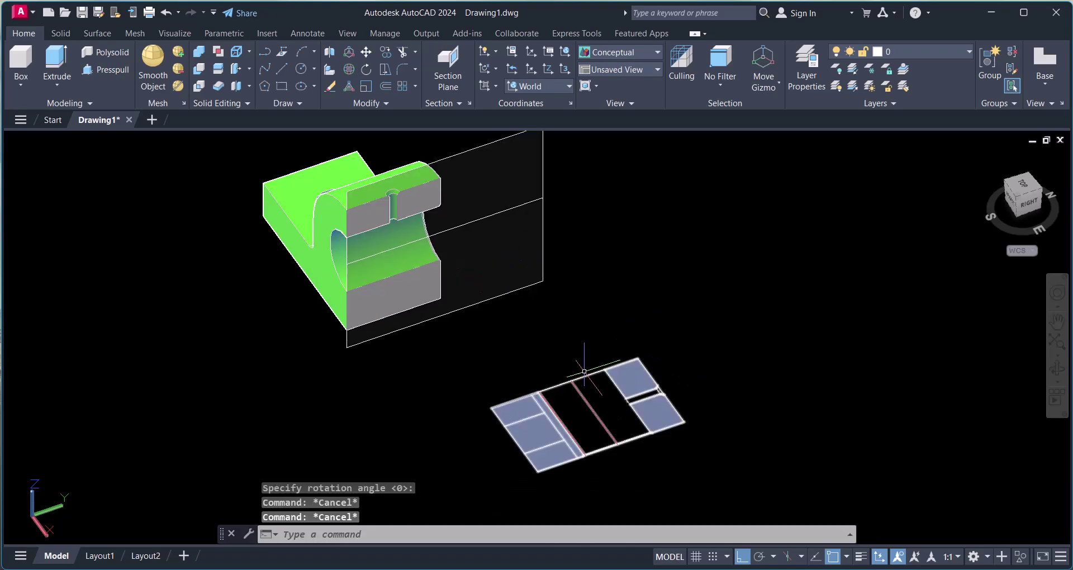
pyautogui.scroll(-4, 503, 347)
pyautogui.scroll(2, 467, 328)
pyautogui.scroll(-2, 467, 327)
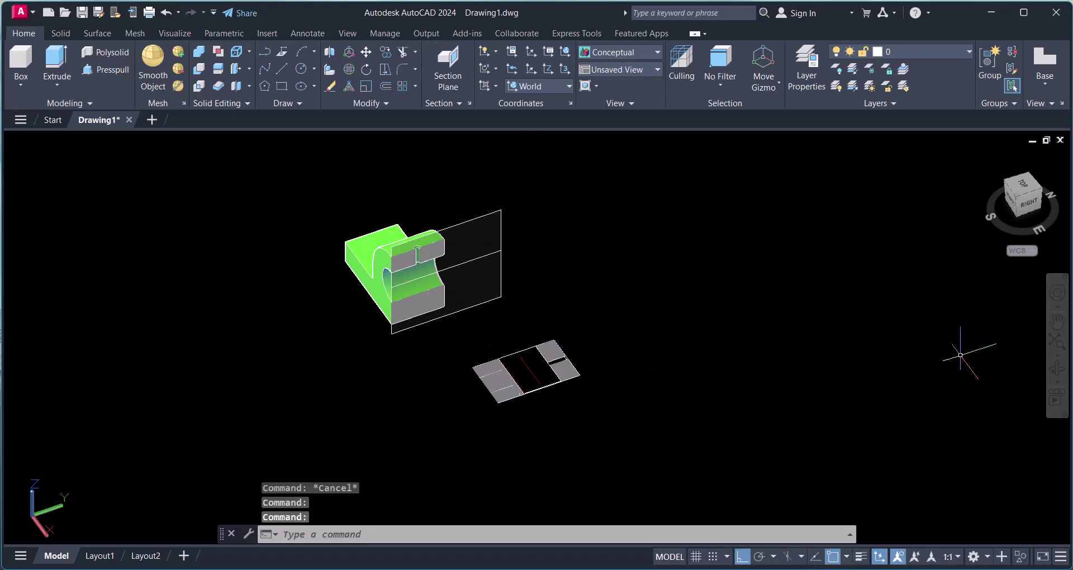
pyautogui.scroll(3, 572, 382)
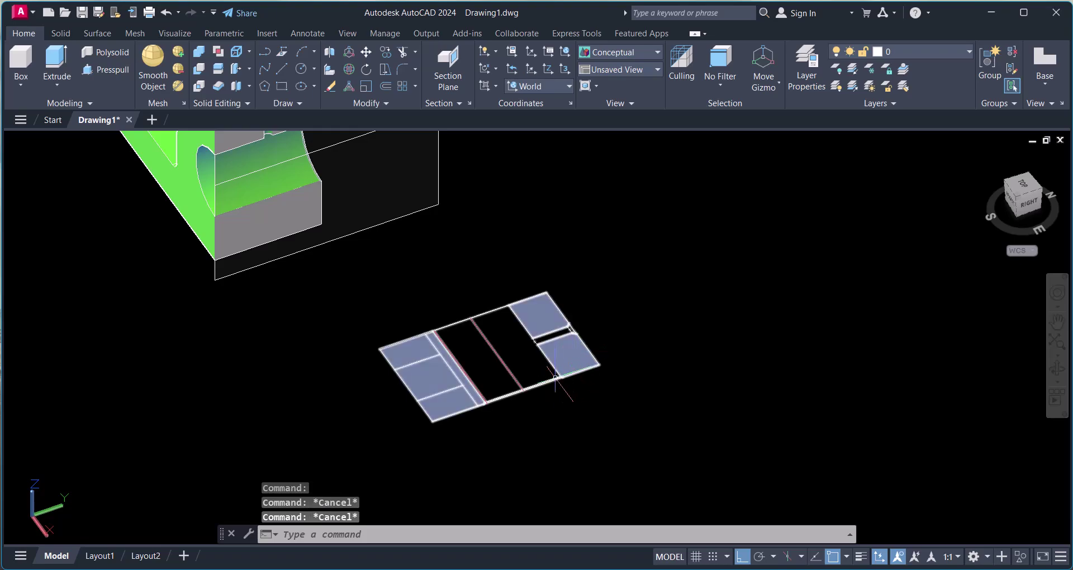
pyautogui.press('Escape')
pyautogui.scroll(-2, 555, 377)
pyautogui.scroll(2, 556, 379)
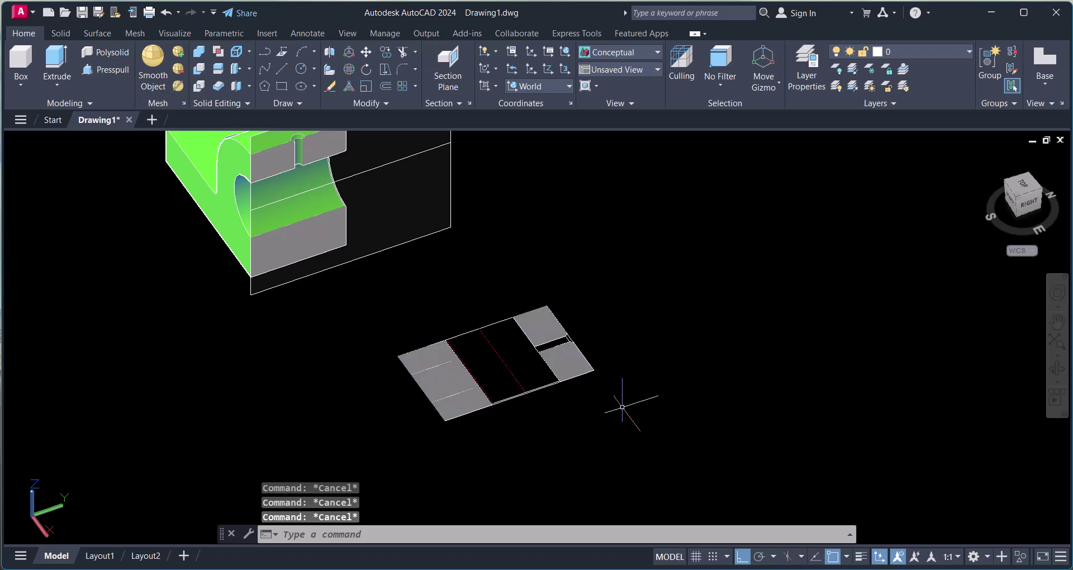
pyautogui.scroll(-2, 496, 376)
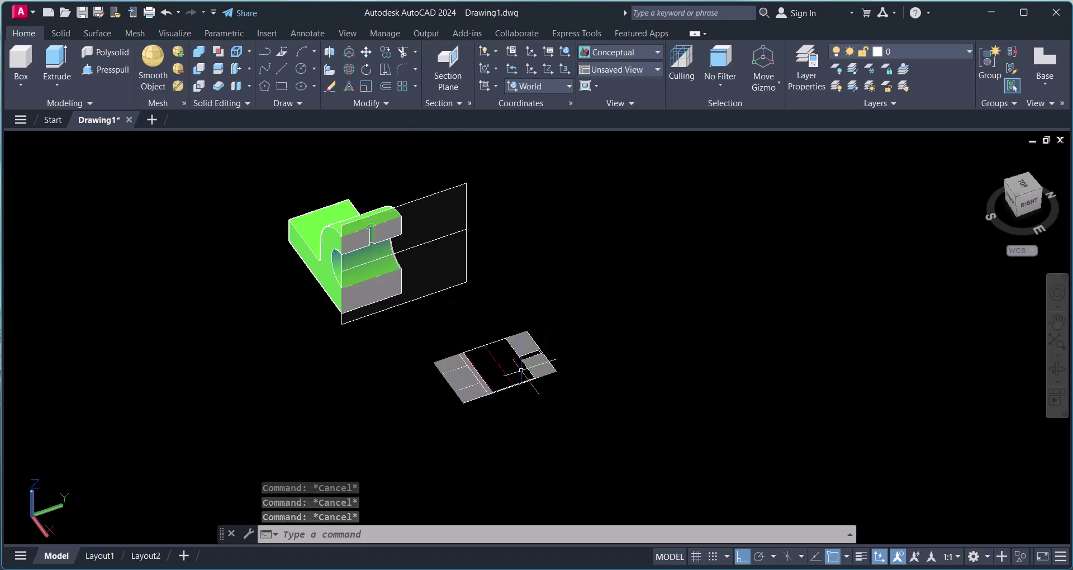
pyautogui.scroll(2, 530, 377)
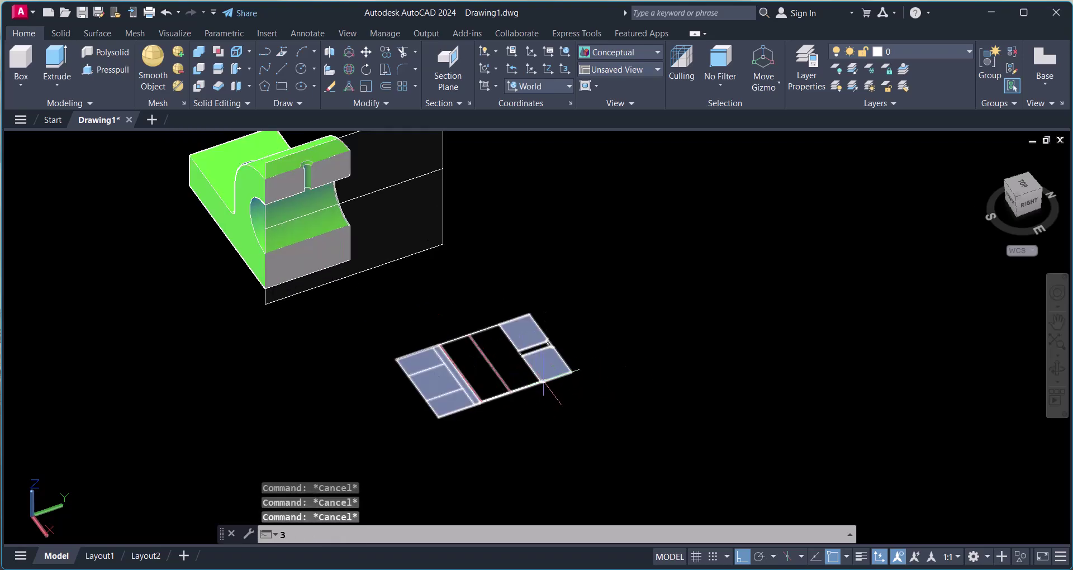
# Step: Try rotating the section plate with the R command, then abandon the attempt
pyautogui.write('r')
pyautogui.press('Return')
pyautogui.click(557, 405)
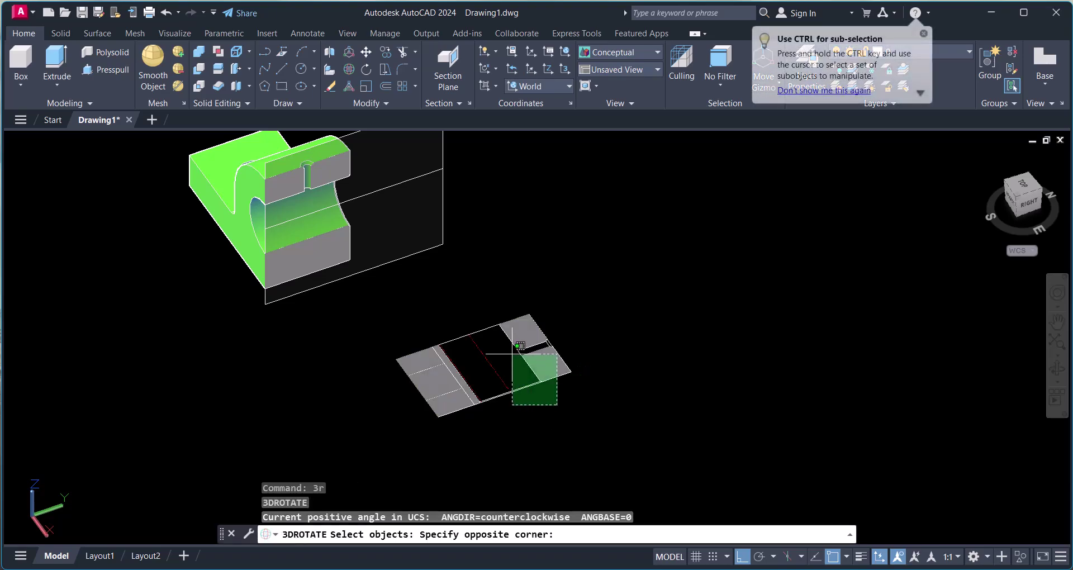
pyautogui.click(512, 354)
pyautogui.press('Return')
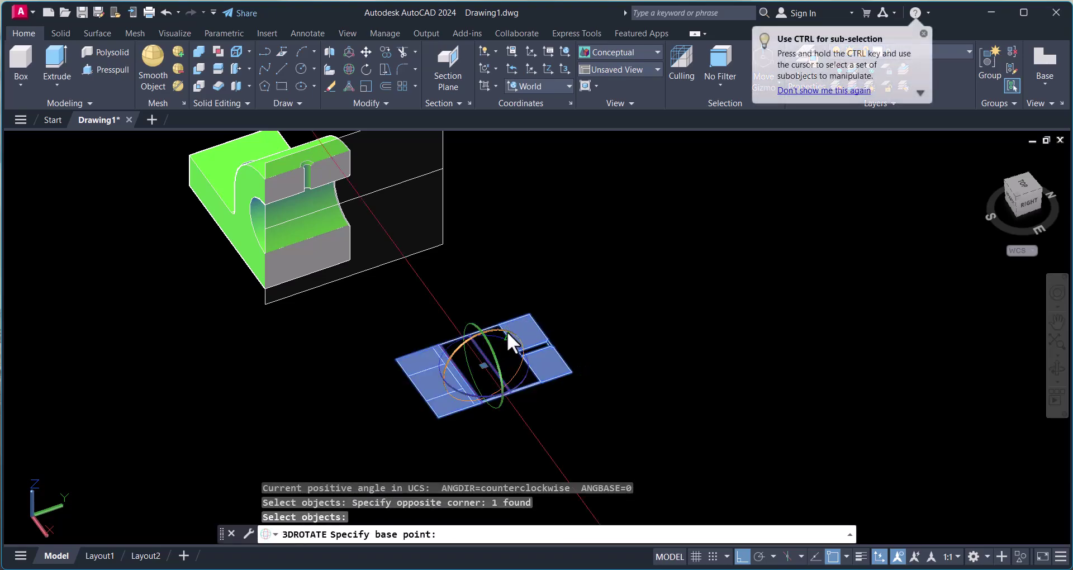
pyautogui.click(491, 328)
pyautogui.click(424, 362)
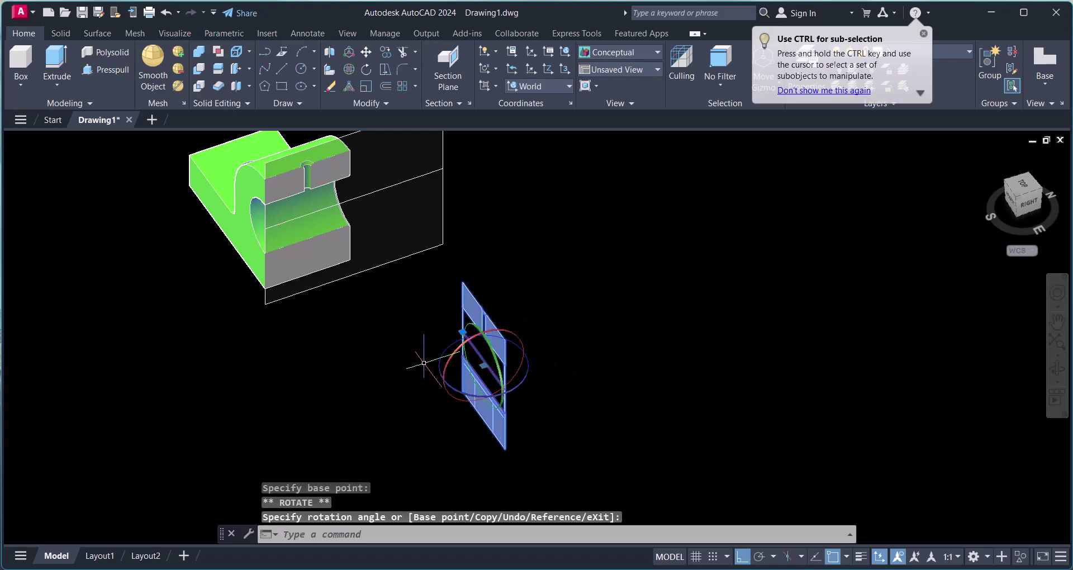
pyautogui.press('Escape')
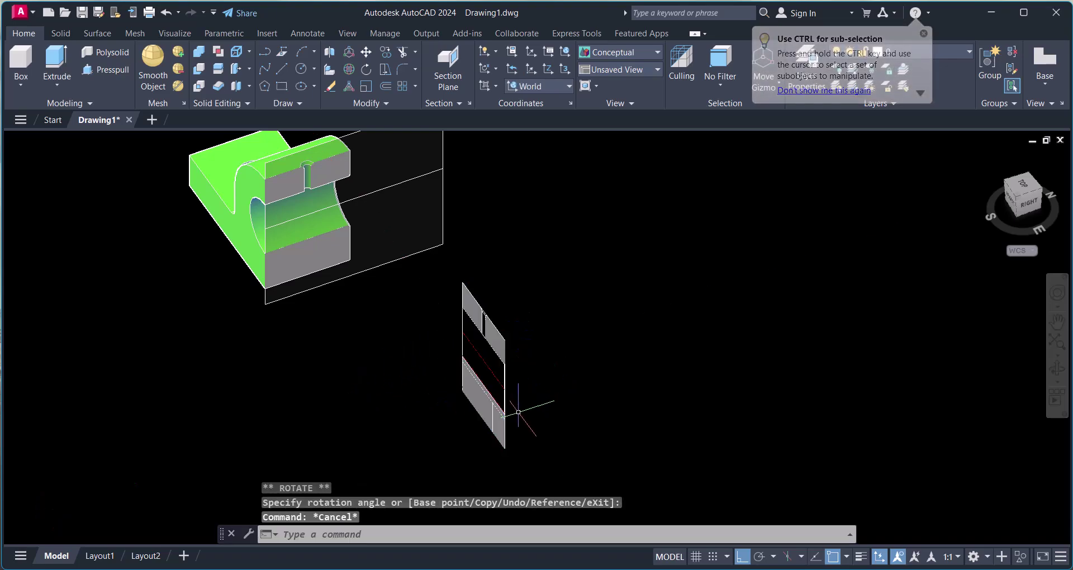
pyautogui.click(503, 357)
pyautogui.press('Escape')
# Step: Start 3DROTATE on the plate, pick a base point and the vertical axis, then cancel
pyautogui.click(440, 534)
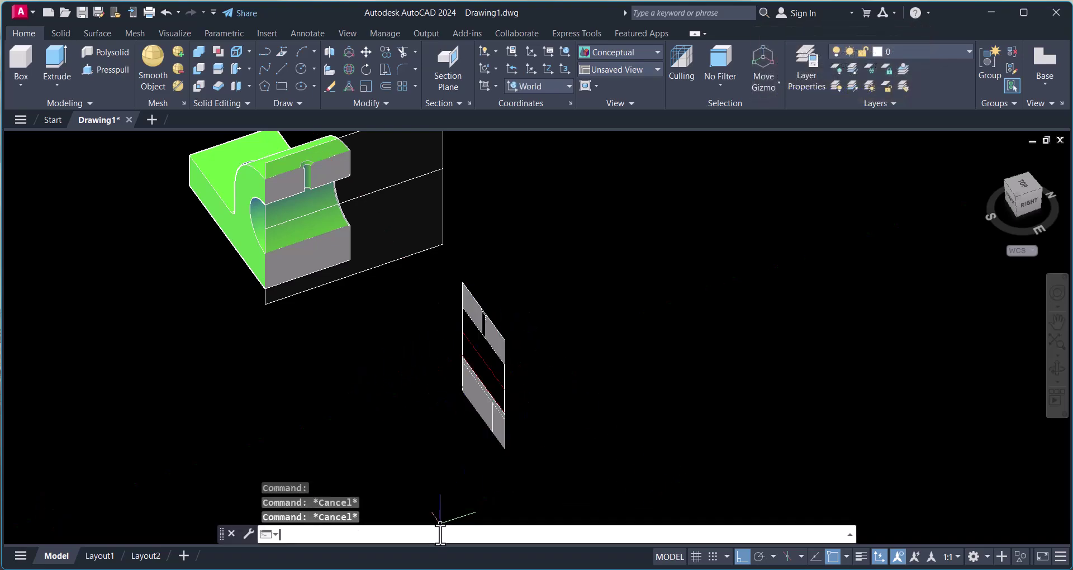
pyautogui.write('3R')
pyautogui.press('Return')
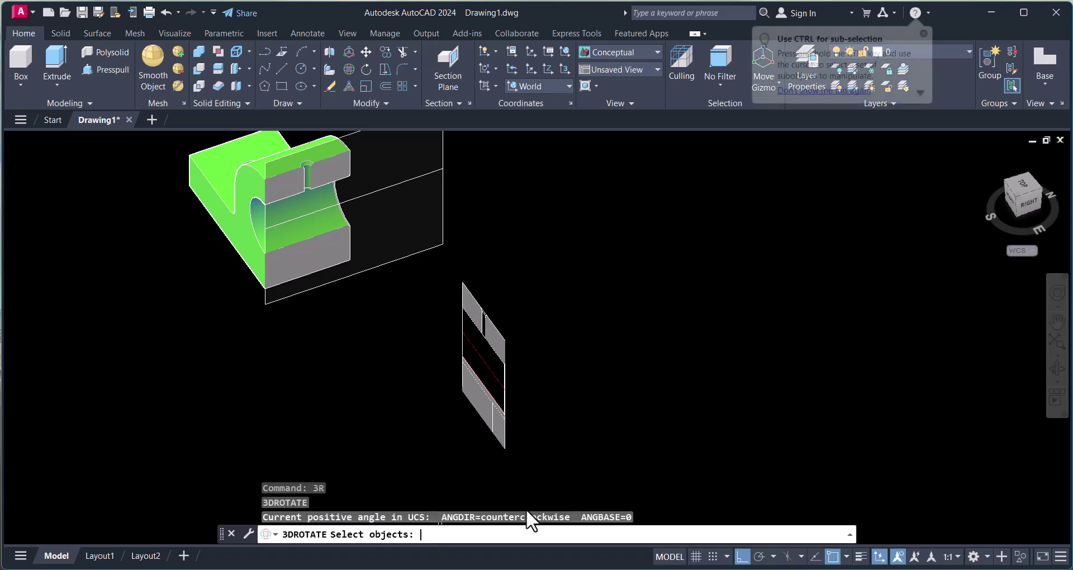
pyautogui.click(506, 431)
pyautogui.press('Return')
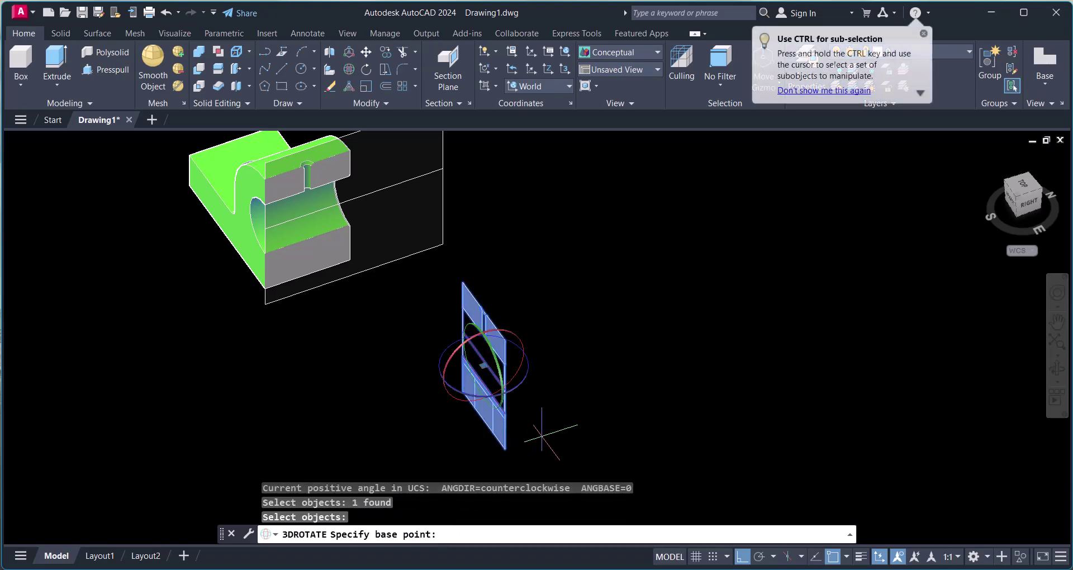
pyautogui.click(527, 379)
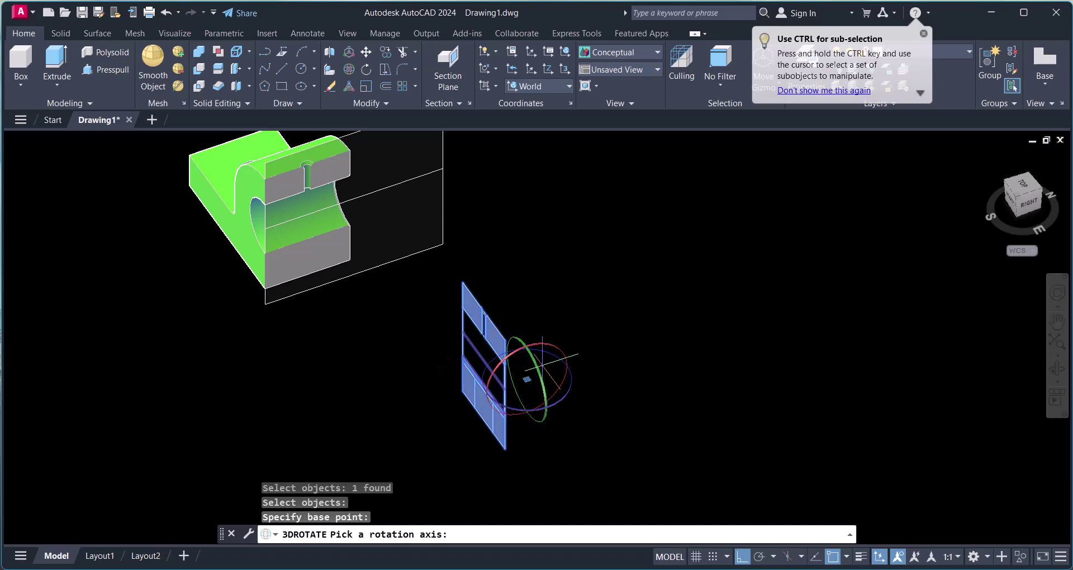
pyautogui.click(568, 392)
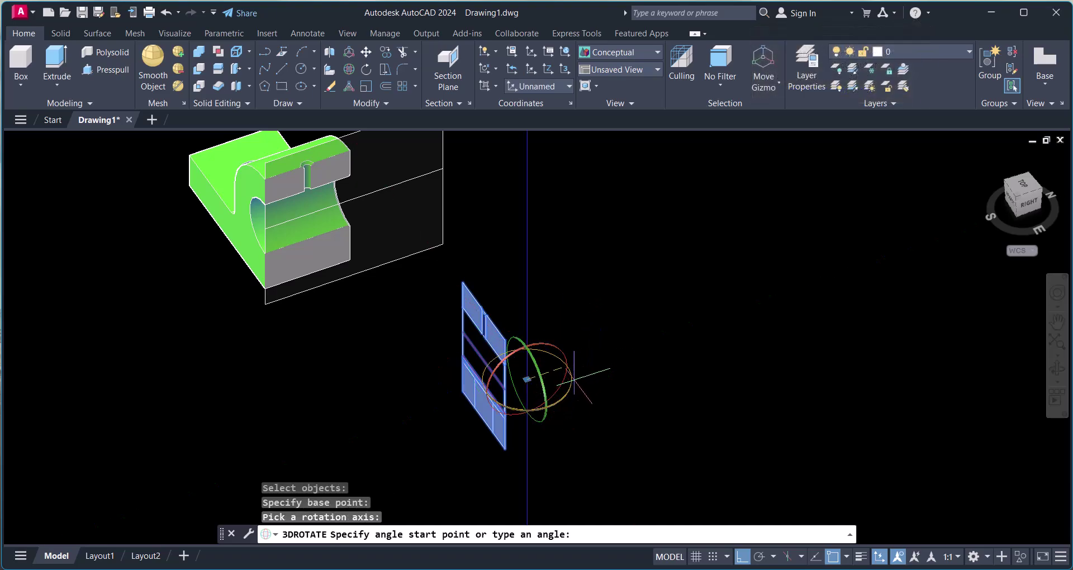
pyautogui.press('Escape')
pyautogui.press('Escape')
pyautogui.press('Escape')
pyautogui.scroll(2, 500, 363)
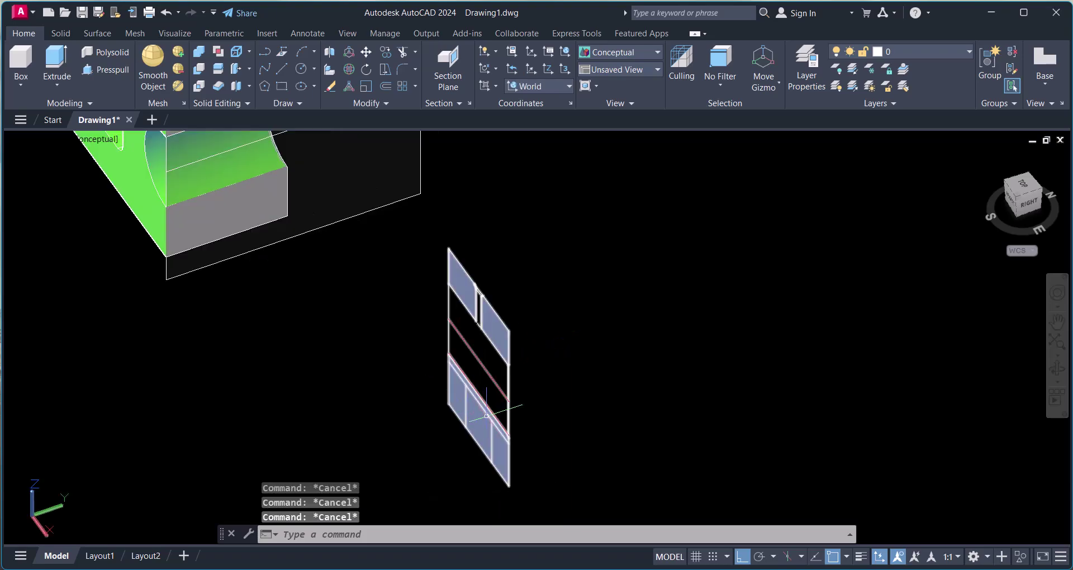
# Step: Rotate the plate with 3DROTATE about its centre so it faces front, then reframe the view
pyautogui.write('3dr')
pyautogui.press('Return')
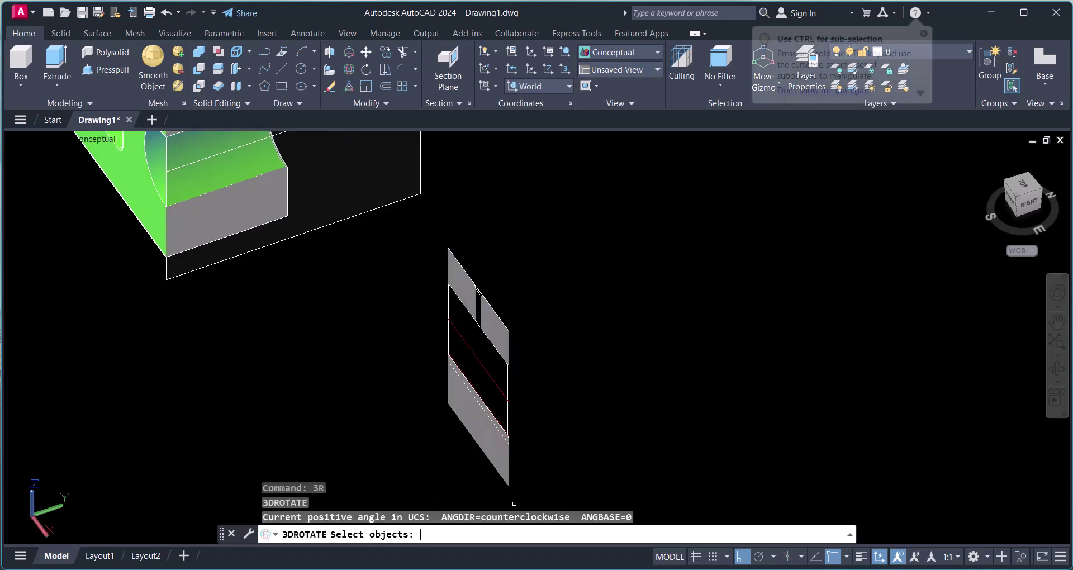
pyautogui.click(512, 461)
pyautogui.click(455, 424)
pyautogui.press('Return')
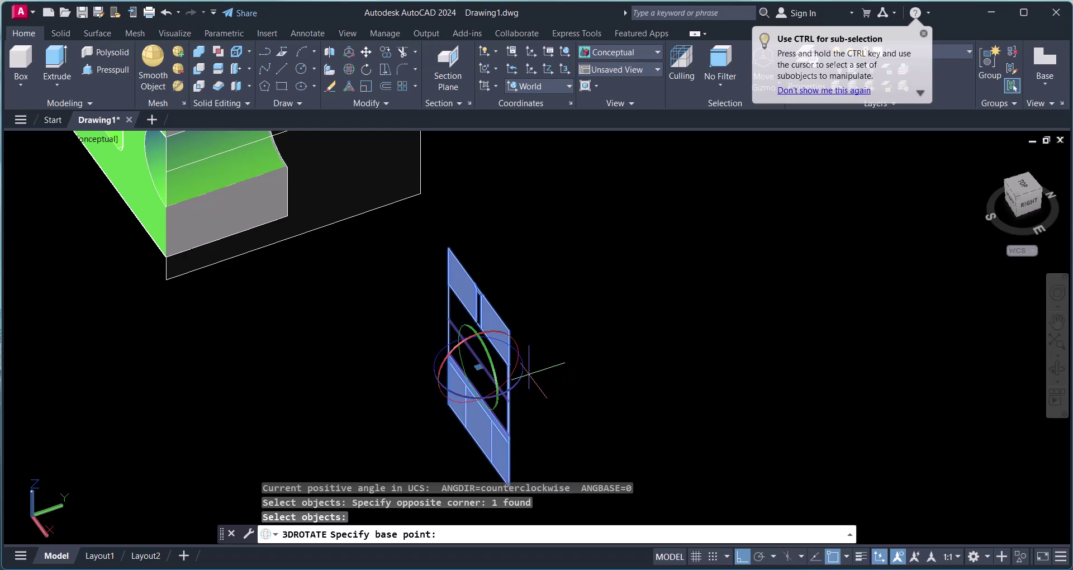
pyautogui.click(521, 380)
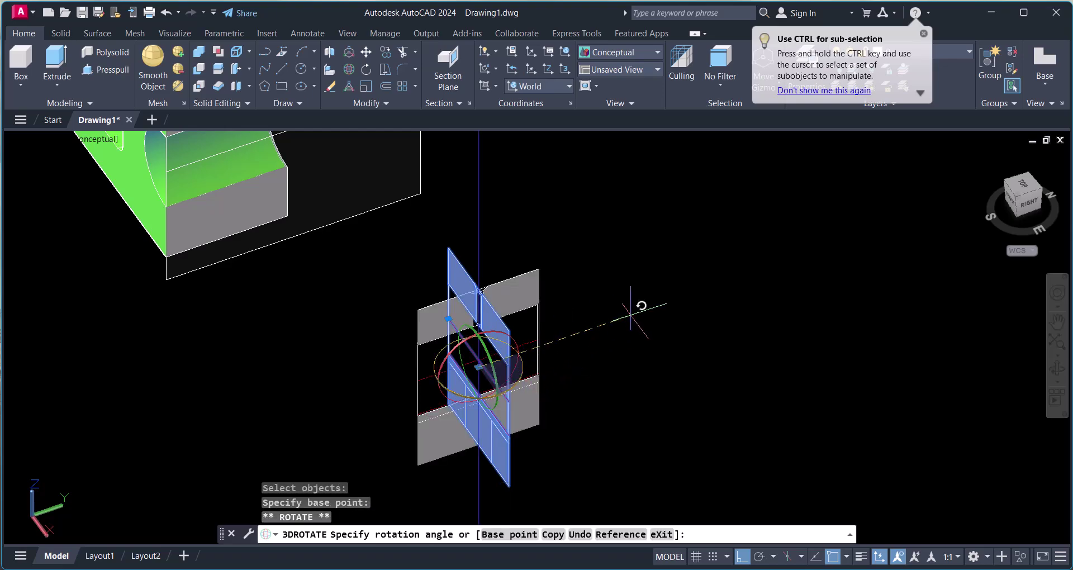
pyautogui.click(631, 314)
pyautogui.click(631, 314)
pyautogui.press('Escape')
pyautogui.press('Escape')
pyautogui.press('Escape')
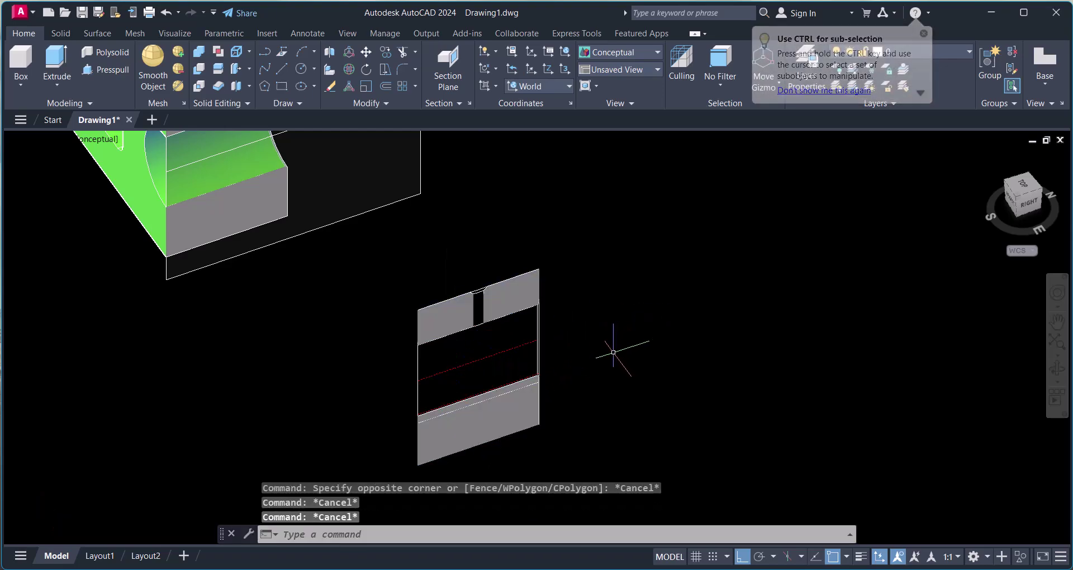
pyautogui.scroll(-2, 609, 358)
pyautogui.moveTo(539, 366); pyautogui.dragTo(519, 372, button='middle')
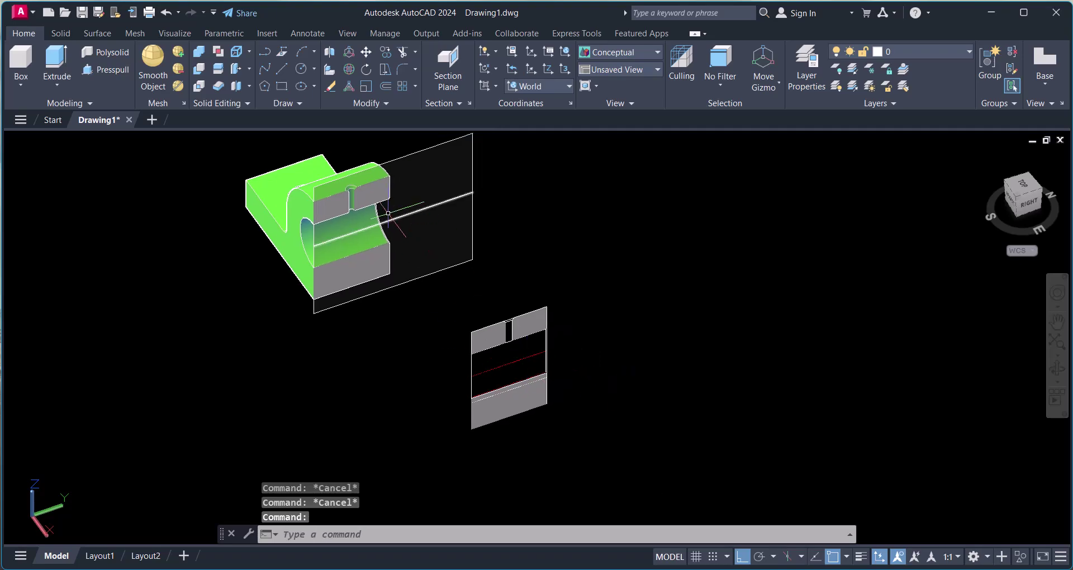
# Step: Bring the section plate into view and open its block via Edit Block Definition
pyautogui.scroll(3, 372, 210)
pyautogui.moveTo(582, 392); pyautogui.dragTo(529, 353, button='middle')
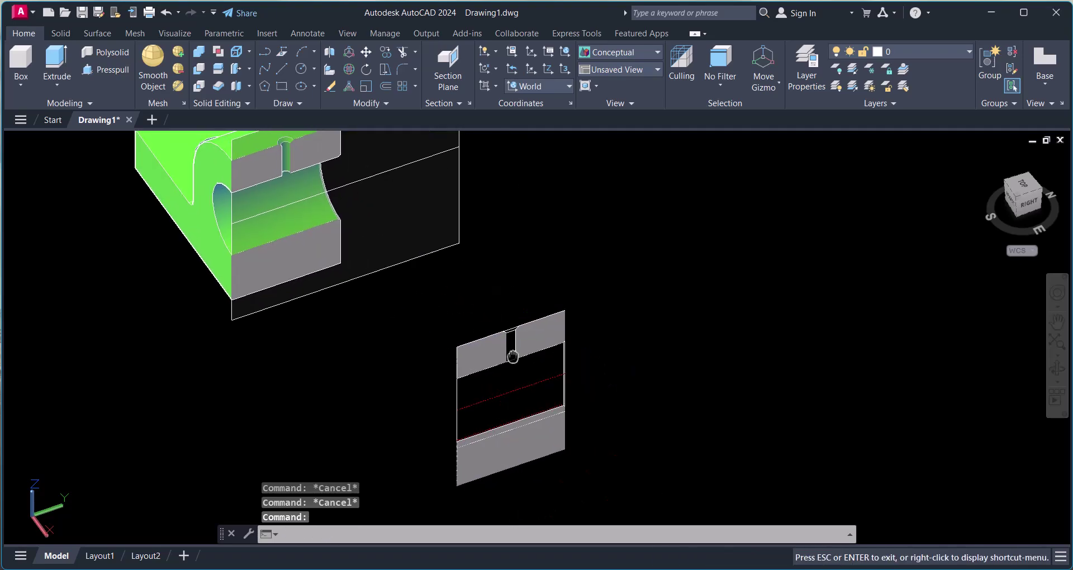
pyautogui.scroll(2, 529, 354)
pyautogui.click(550, 326)
pyautogui.press('Escape')
pyautogui.doubleClick(548, 327)
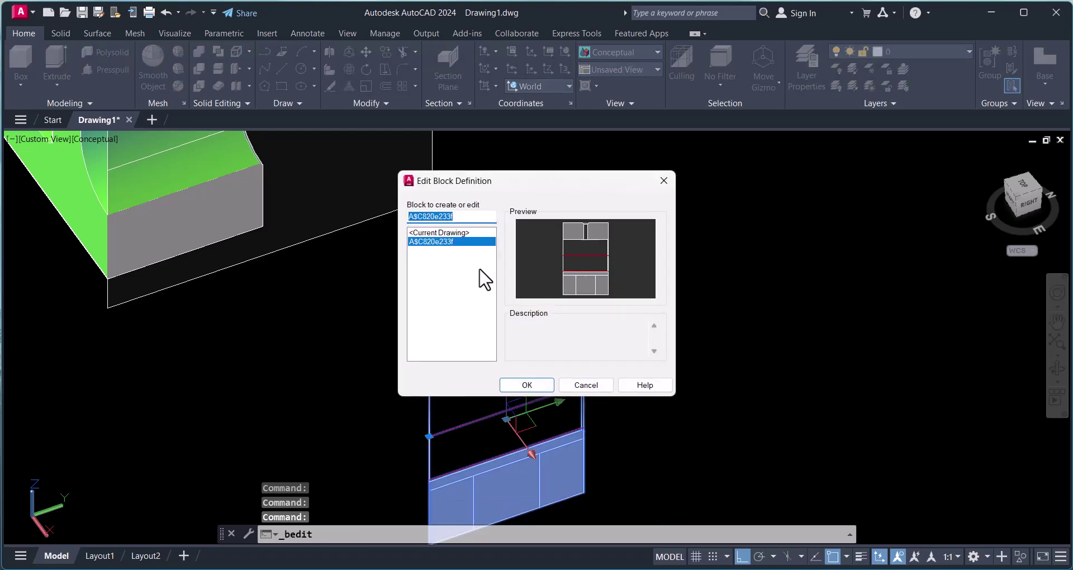
pyautogui.click(541, 384)
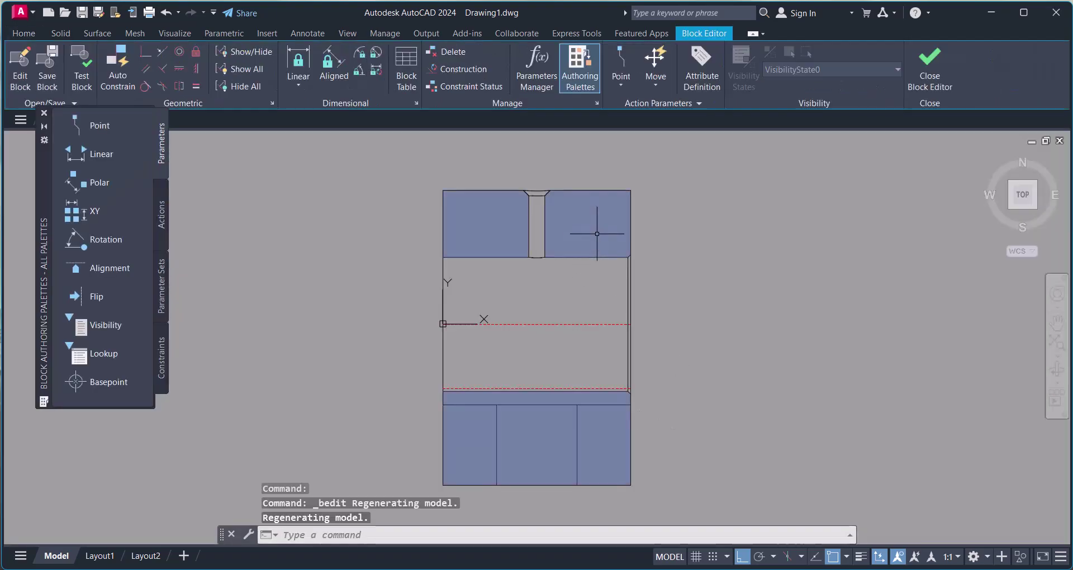
# Step: Switch the section's solid fill to ANSI31 hatching, then close the Block Editor saving changes
pyautogui.click(598, 234)
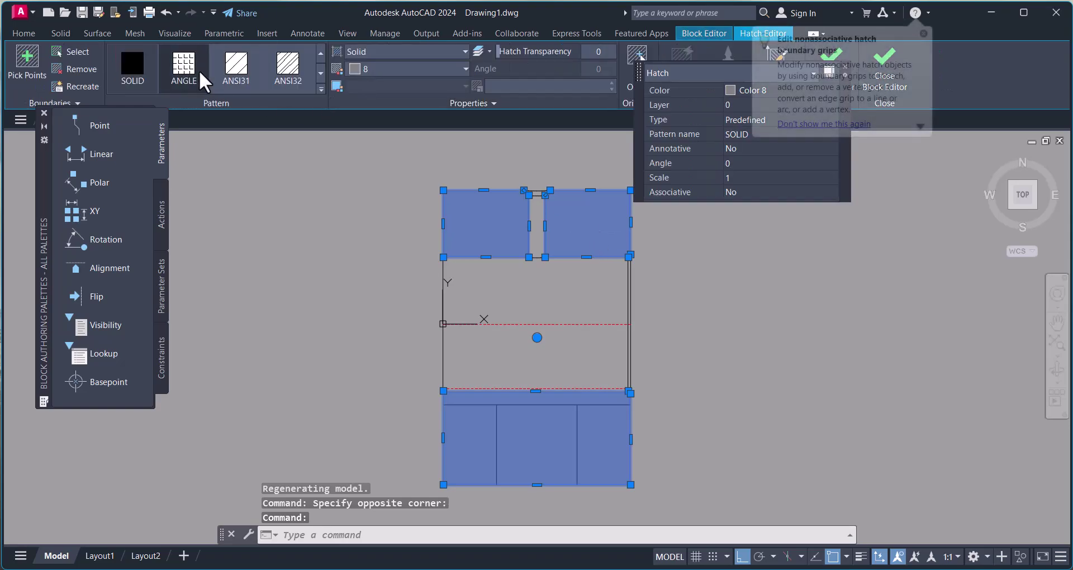
pyautogui.click(236, 67)
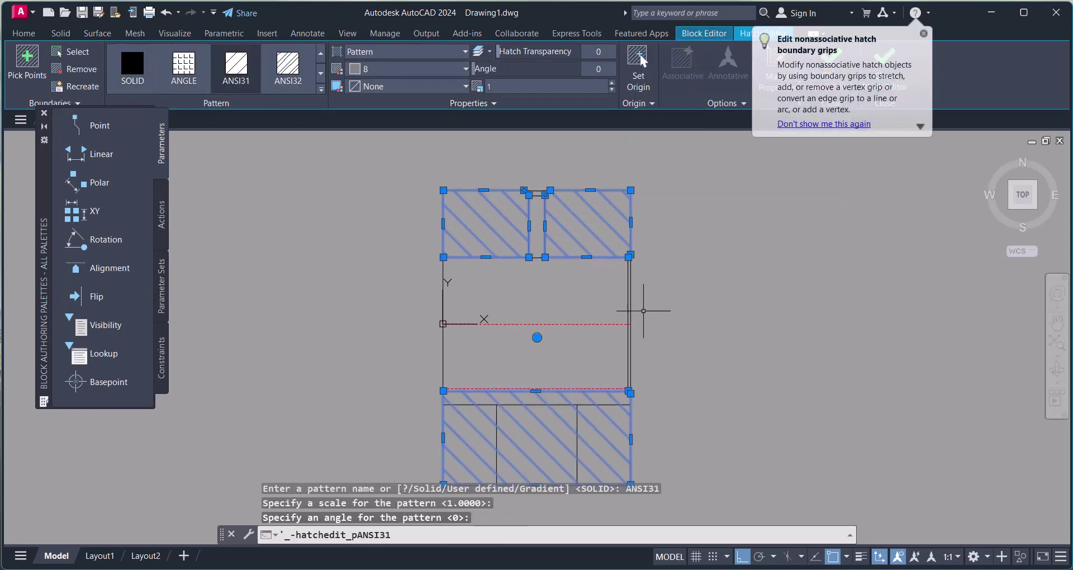
pyautogui.click(923, 33)
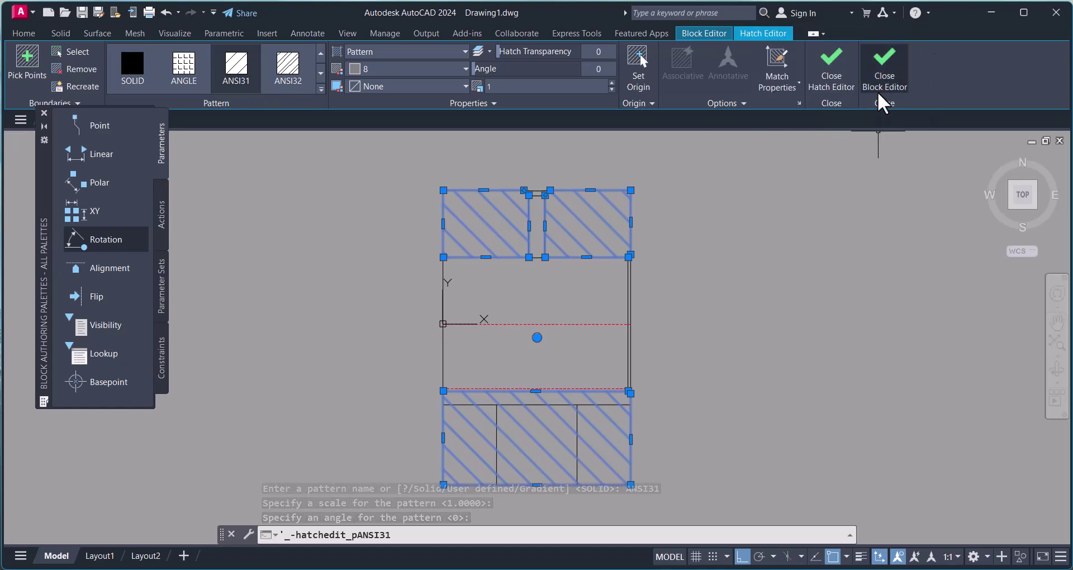
pyautogui.click(883, 61)
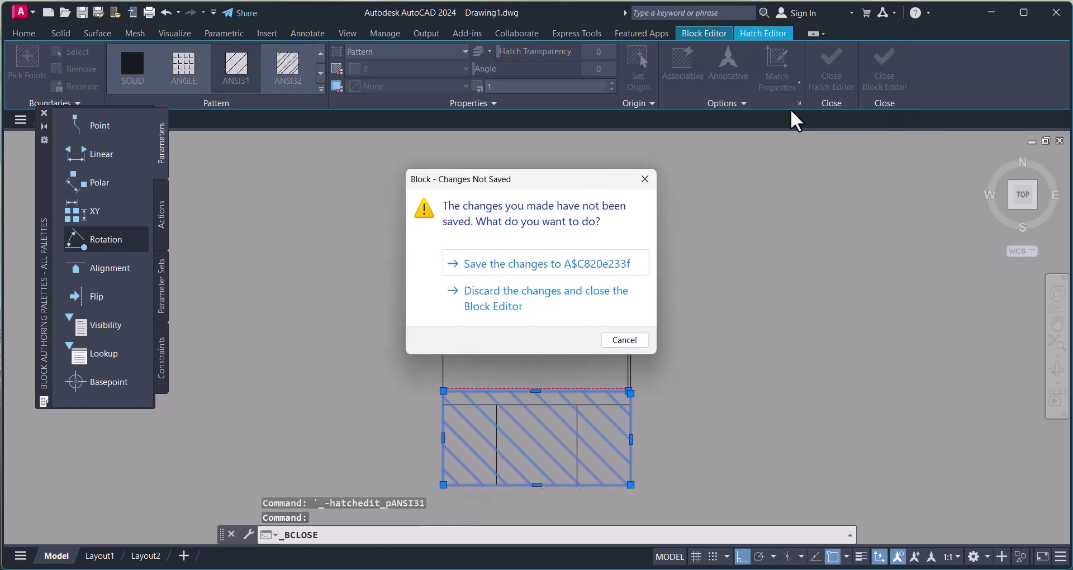
pyautogui.click(546, 271)
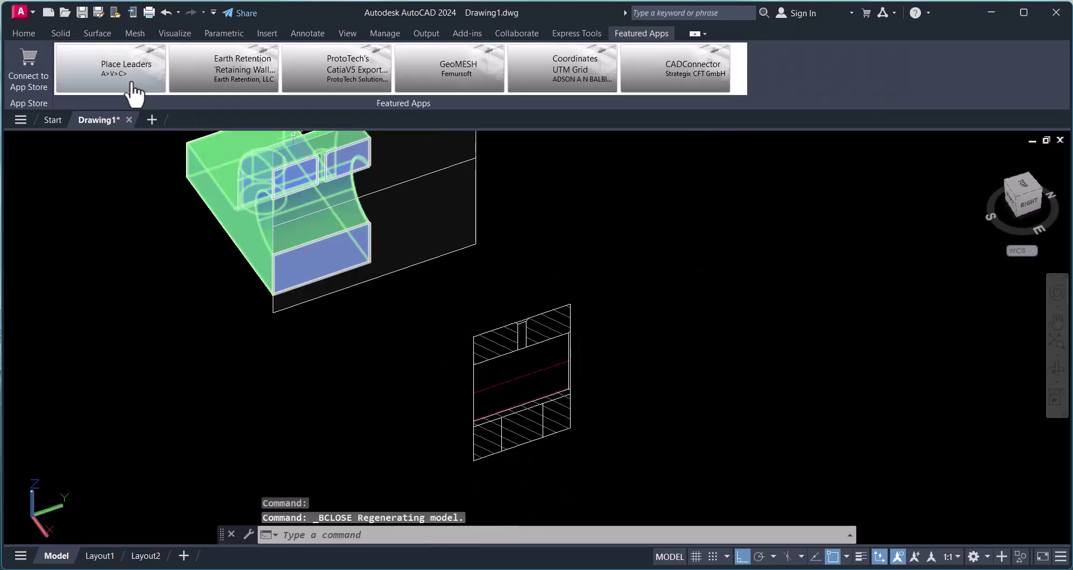
pyautogui.click(25, 33)
pyautogui.press('Escape')
pyautogui.scroll(2, 530, 373)
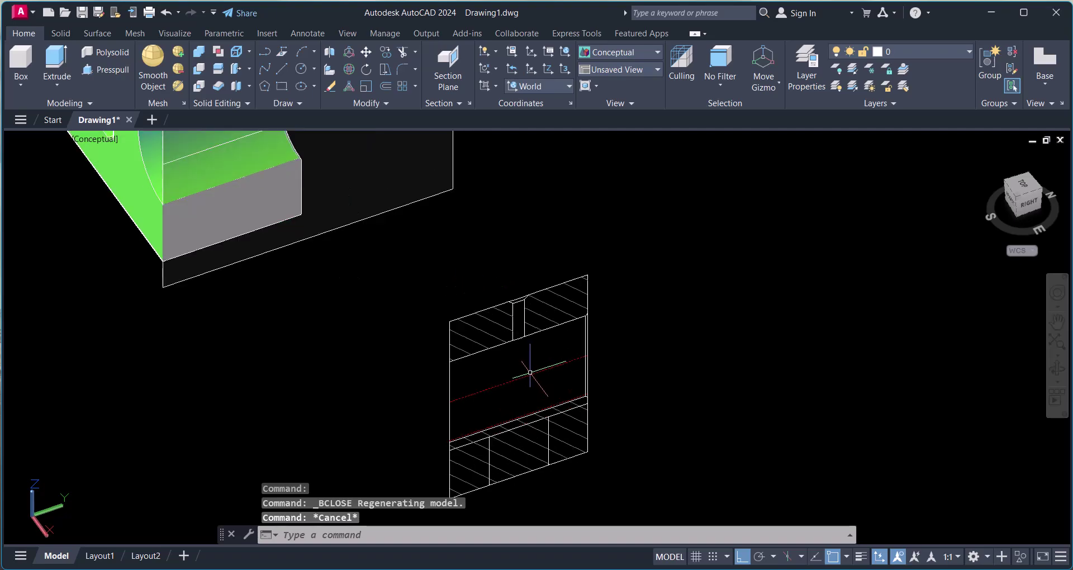
pyautogui.moveTo(392, 345); pyautogui.dragTo(473, 328, button='middle')
pyautogui.scroll(-2, 379, 329)
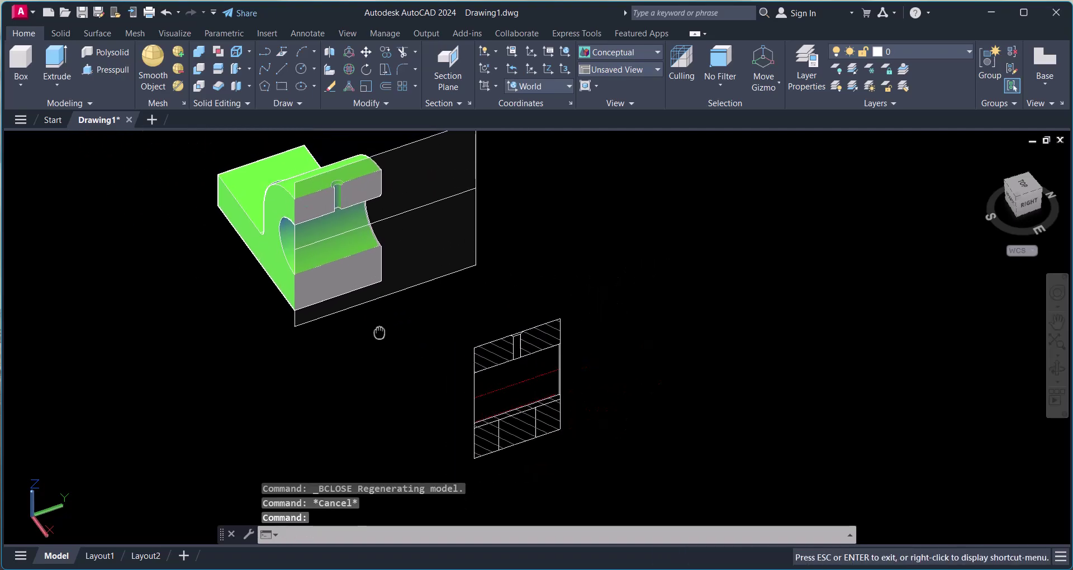
pyautogui.scroll(2, 546, 360)
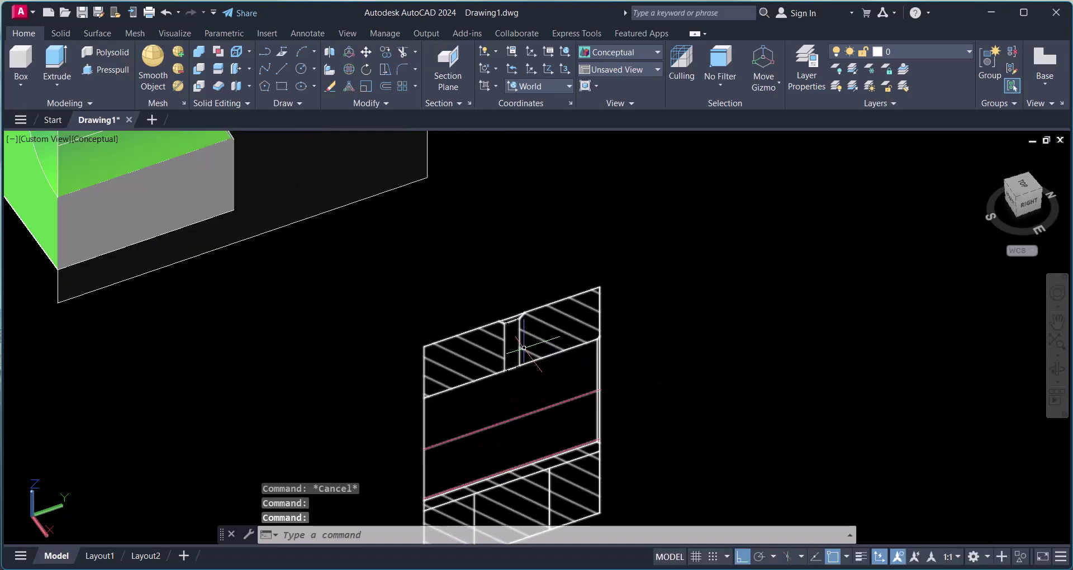
pyautogui.scroll(1, 521, 360)
pyautogui.scroll(-2, 521, 361)
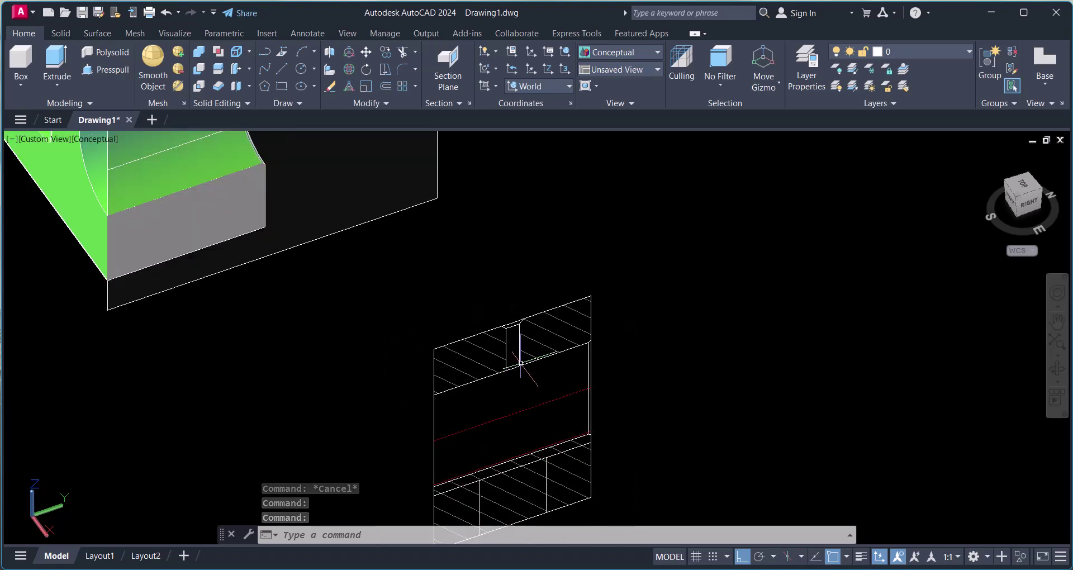
pyautogui.scroll(-2, 611, 374)
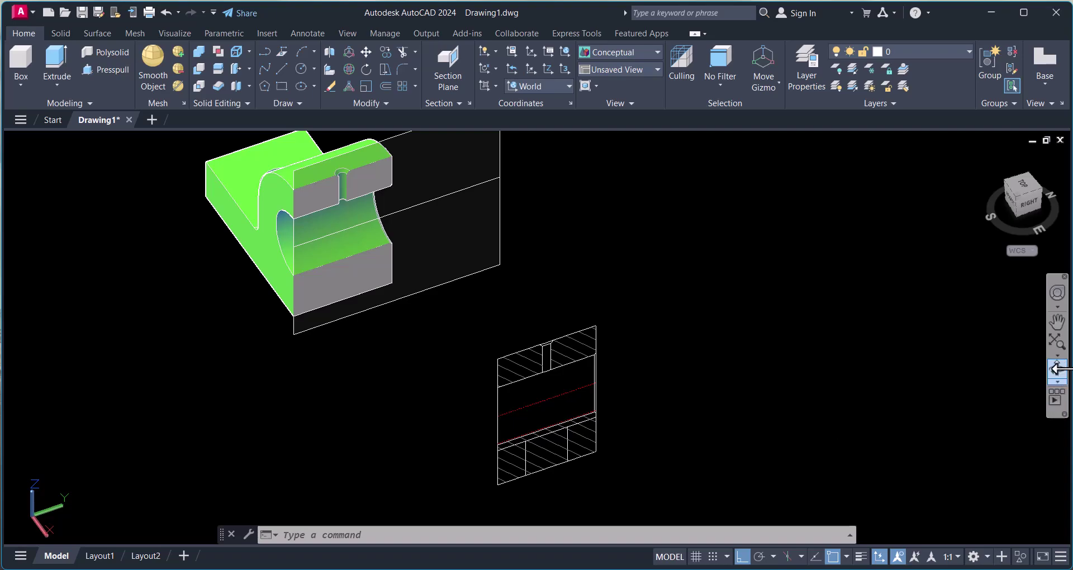
pyautogui.click(1025, 193)
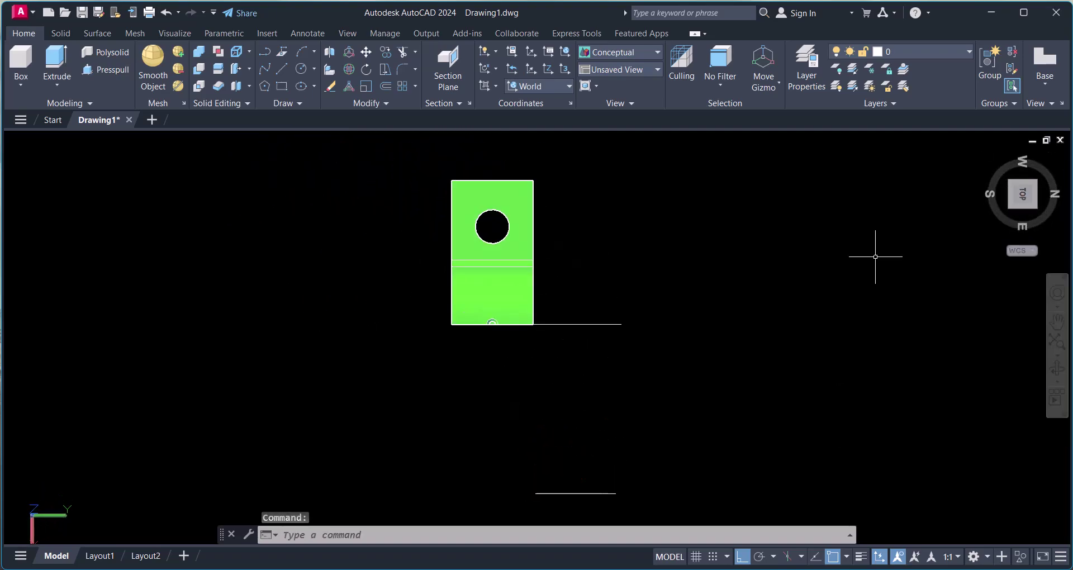
pyautogui.press('Escape')
pyautogui.press('Escape')
pyautogui.press('Escape')
pyautogui.click(609, 349)
pyautogui.click(594, 301)
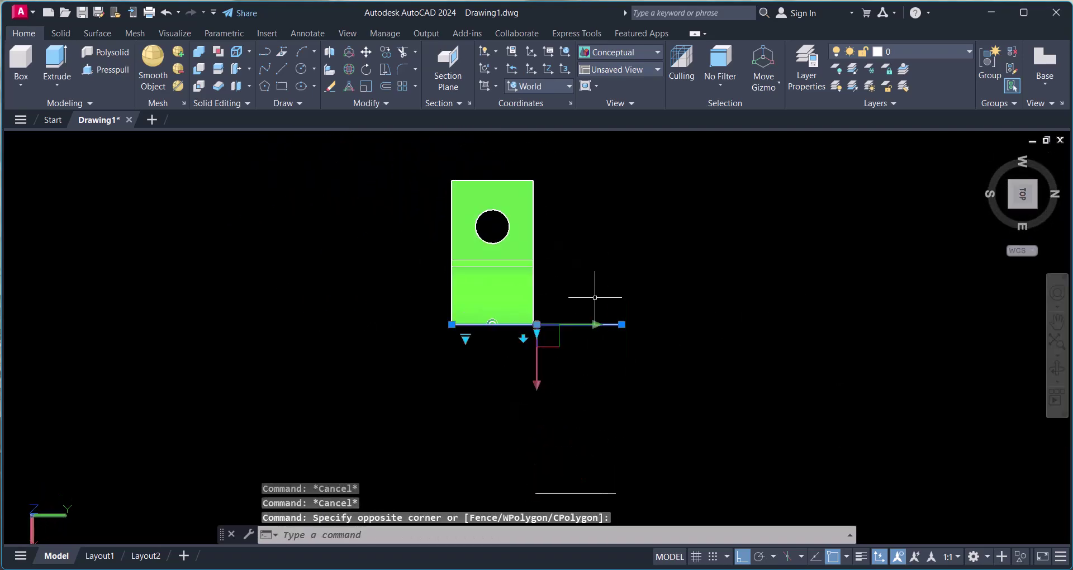
pyautogui.press('Delete')
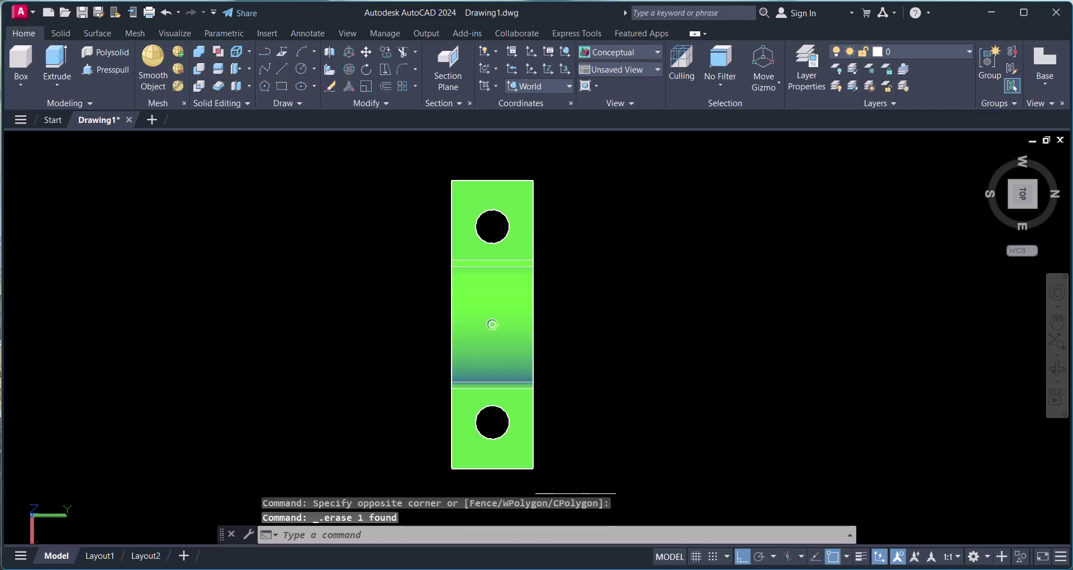
pyautogui.click(1056, 368)
pyautogui.moveTo(802, 393); pyautogui.dragTo(622, 371)
pyautogui.press('Escape')
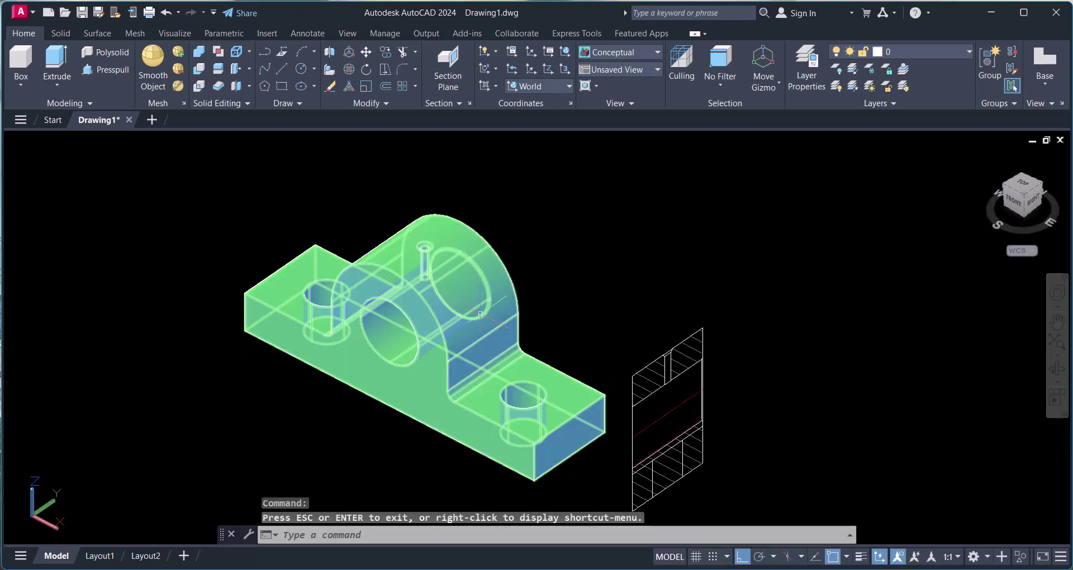
pyautogui.moveTo(488, 347); pyautogui.dragTo(521, 326, button='middle')
pyautogui.scroll(3, 469, 320)
pyautogui.scroll(-4, 445, 323)
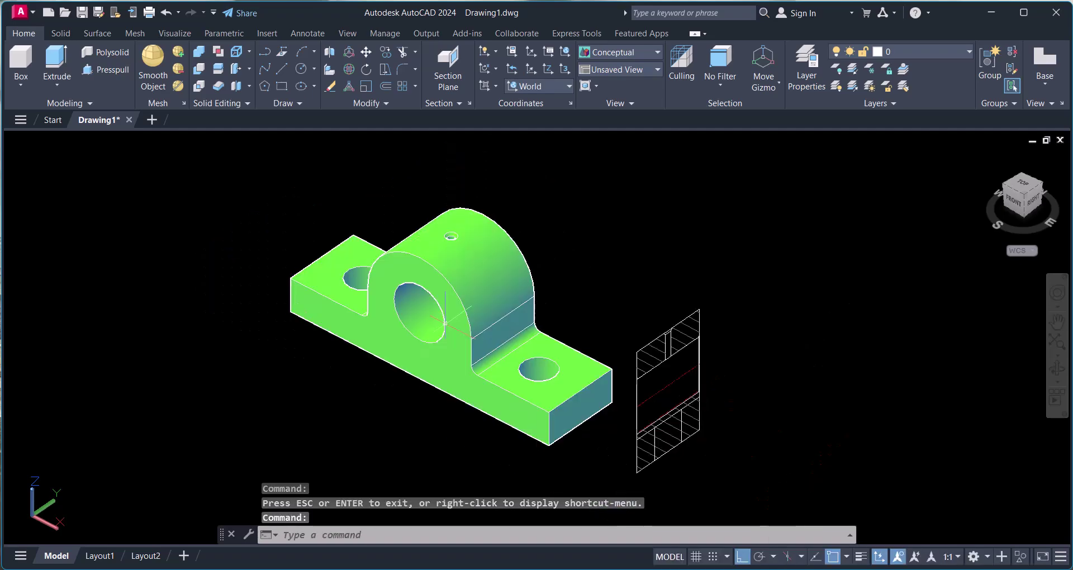
pyautogui.press('Escape')
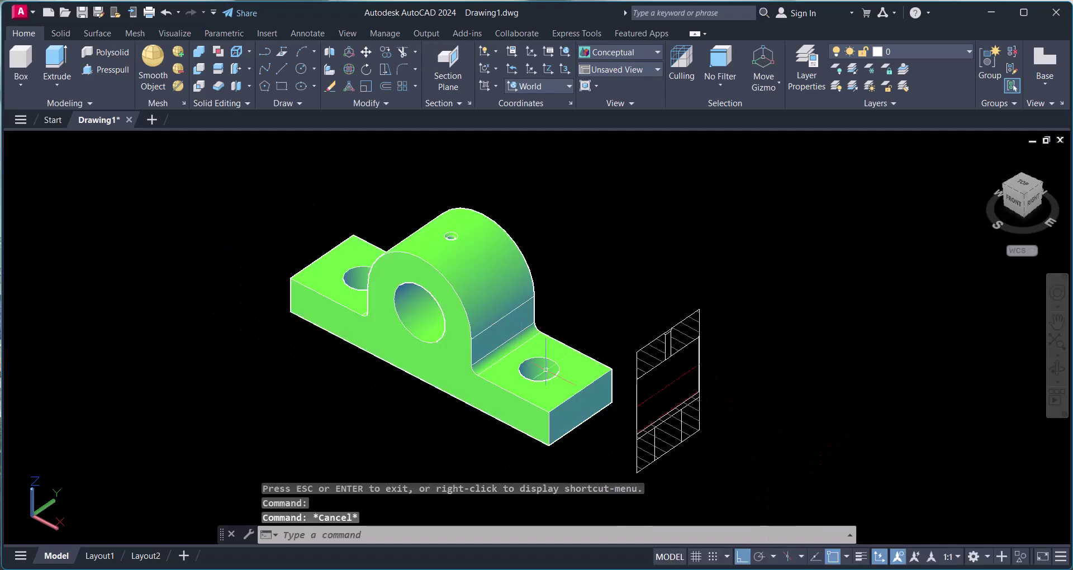
pyautogui.press('Escape')
pyautogui.click(548, 277)
pyautogui.press('Escape')
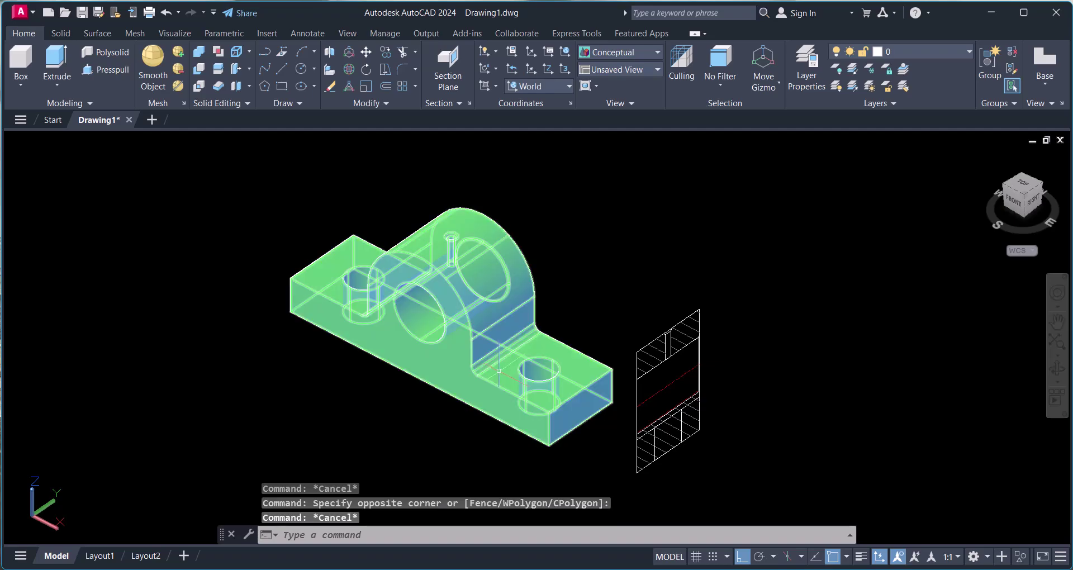
pyautogui.moveTo(469, 387)
pyautogui.mouseDown(button='middle')
pyautogui.moveTo(498, 400)
pyautogui.moveTo(466, 384)
pyautogui.mouseUp(button='middle')
pyautogui.press('Escape')
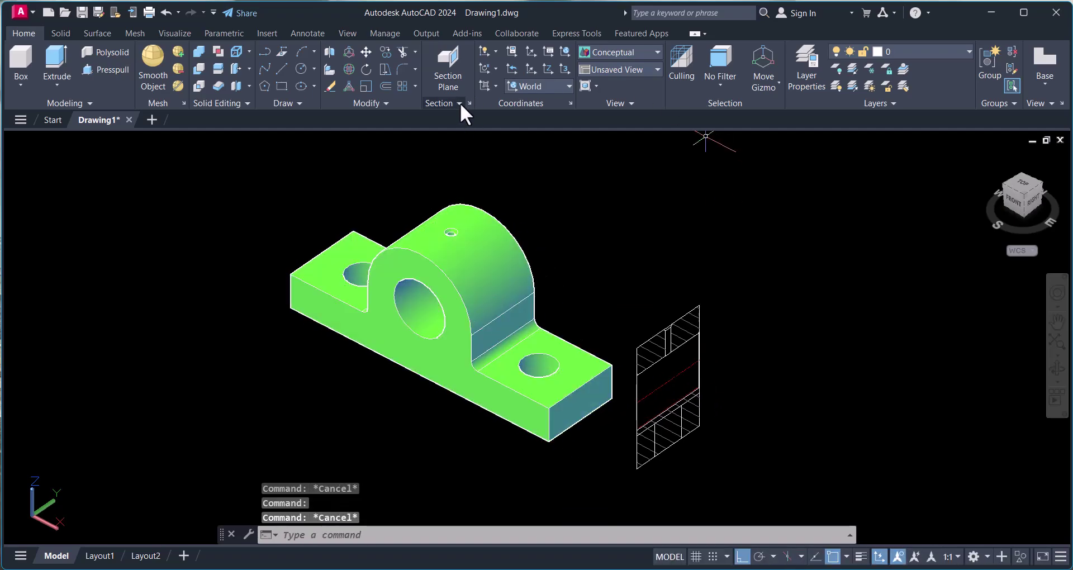
# Step: Export a Flatshot view to a Documents file, adding 'ring' to the name and keeping ByBlock colour
pyautogui.click(460, 103)
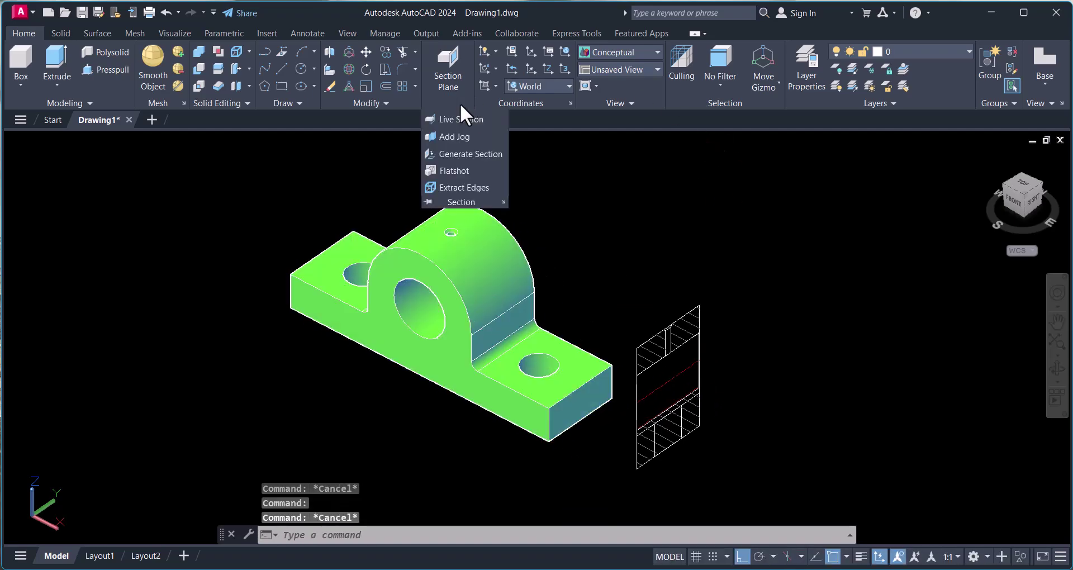
pyautogui.click(454, 171)
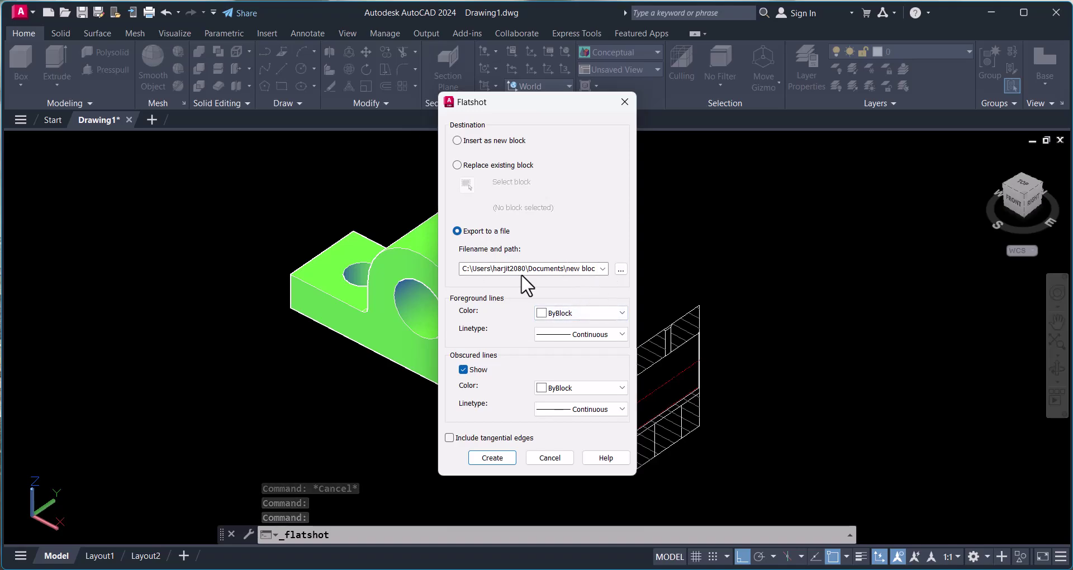
pyautogui.tripleClick(576, 270)
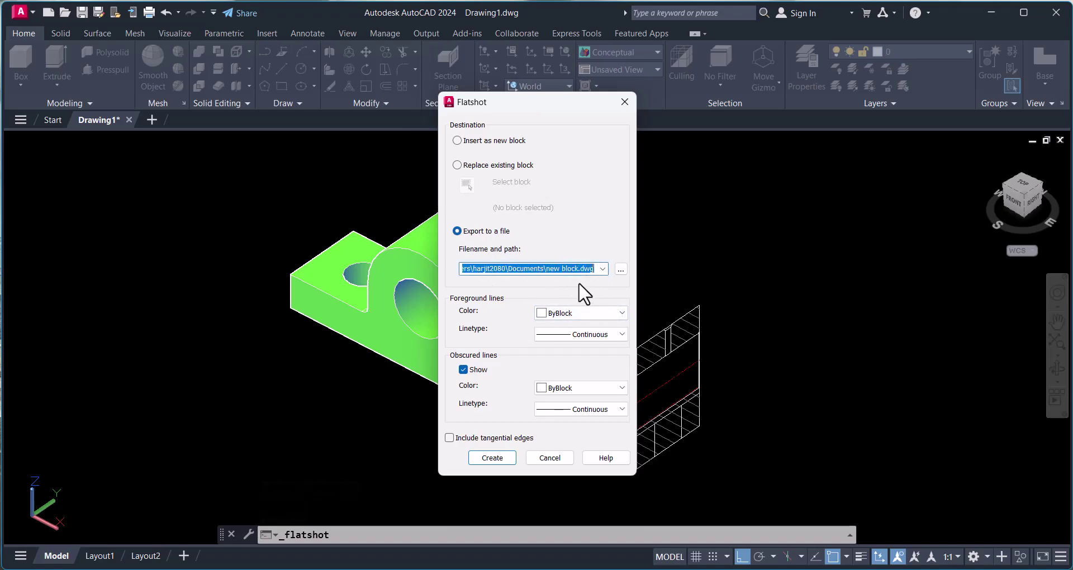
pyautogui.click(561, 271)
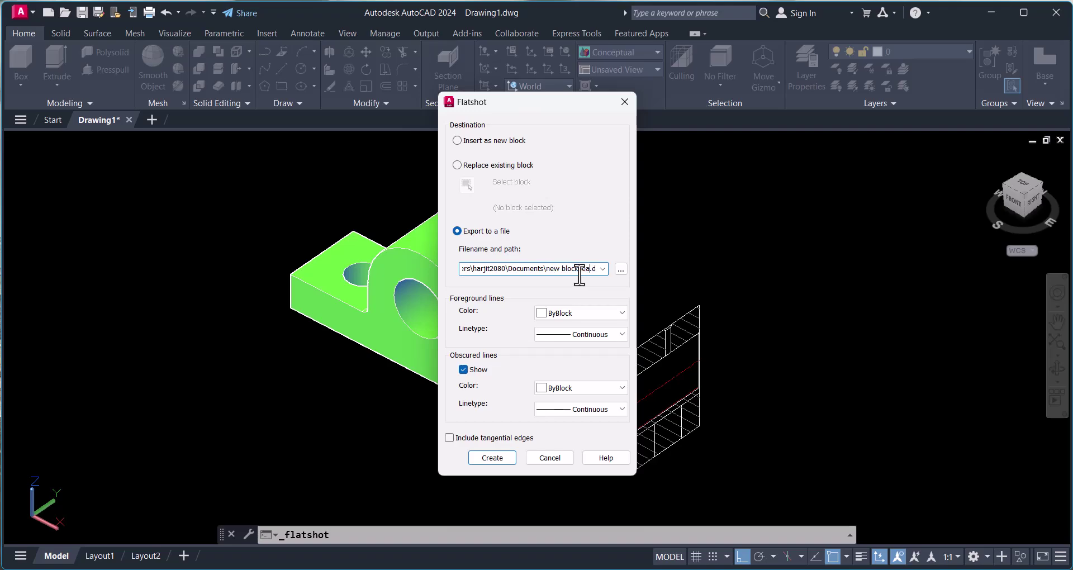
pyautogui.write('ring')
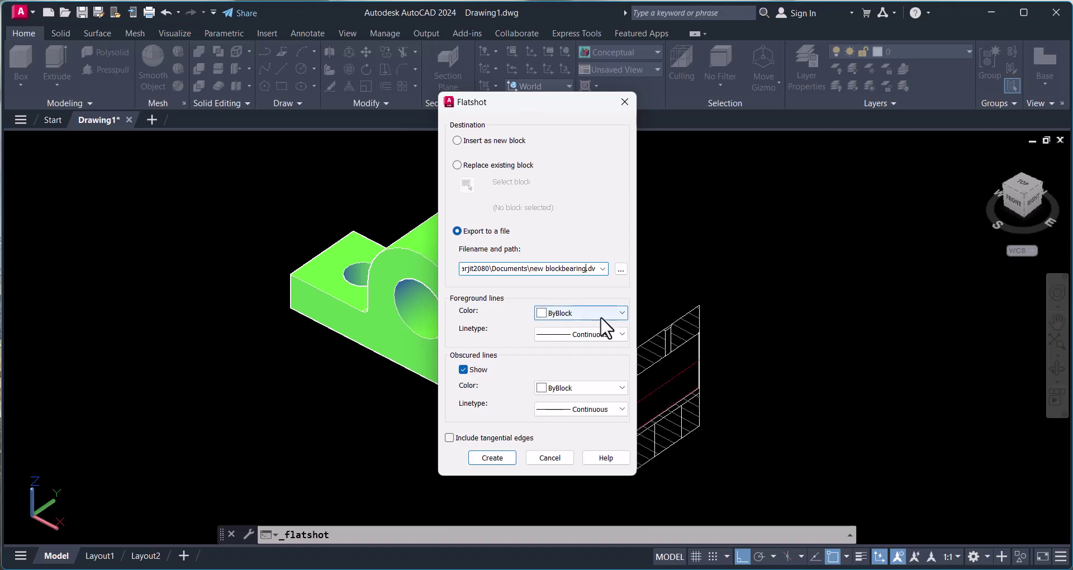
pyautogui.click(582, 312)
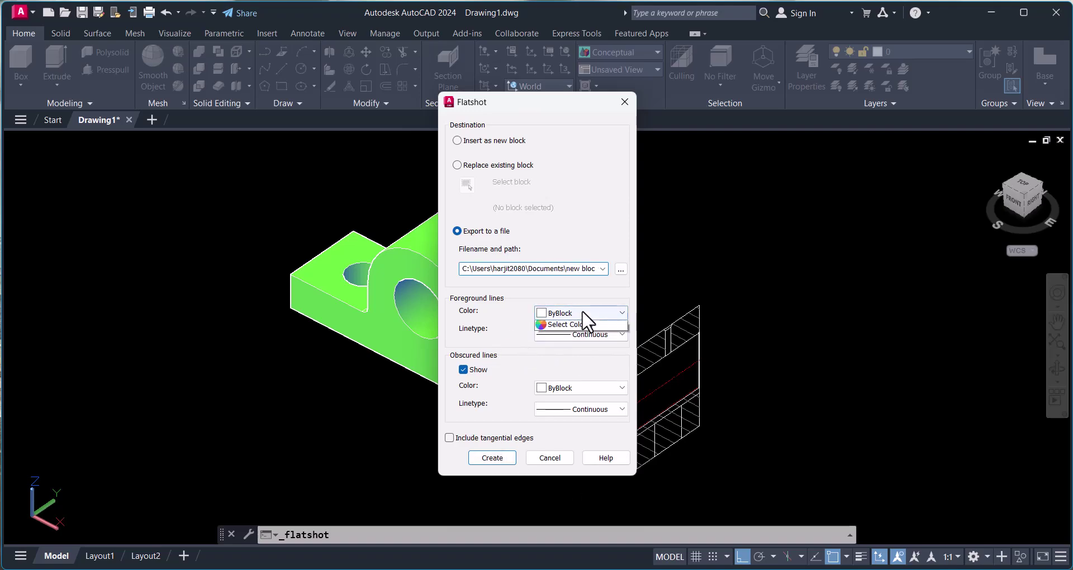
pyautogui.click(591, 300)
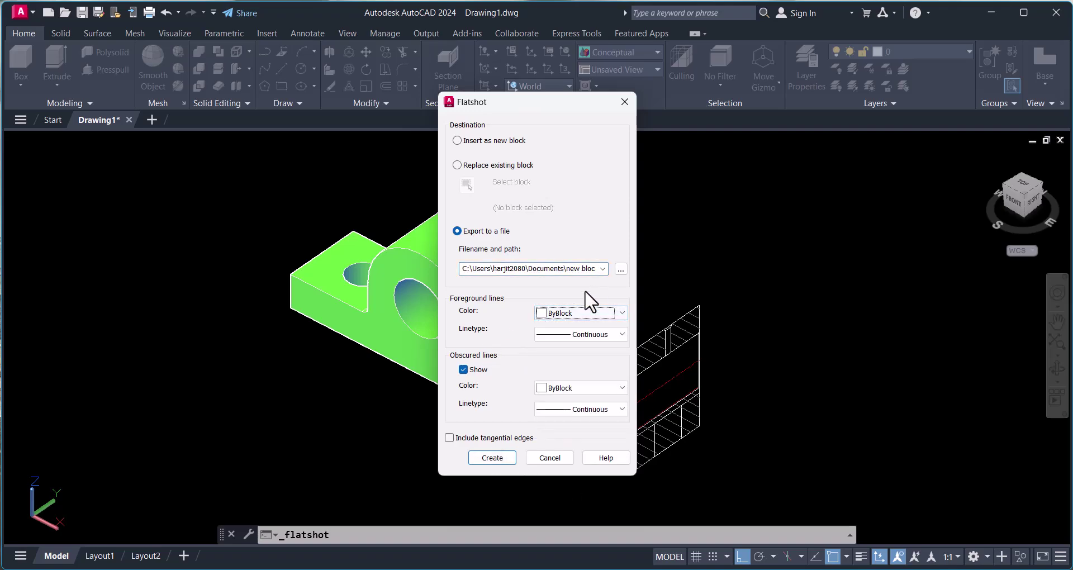
pyautogui.click(491, 458)
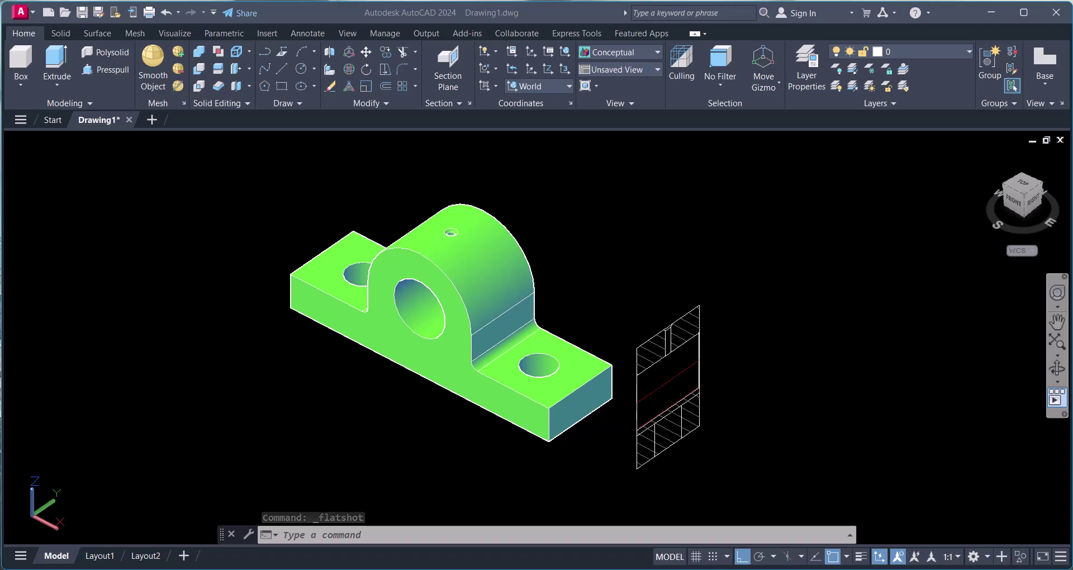
# Step: Open bearing.dwg from Documents, zoom to its extents, then return to Drawing1
pyautogui.moveTo(1072, 184); pyautogui.dragTo(896, 26)
pyautogui.scroll(-6, 643, 360)
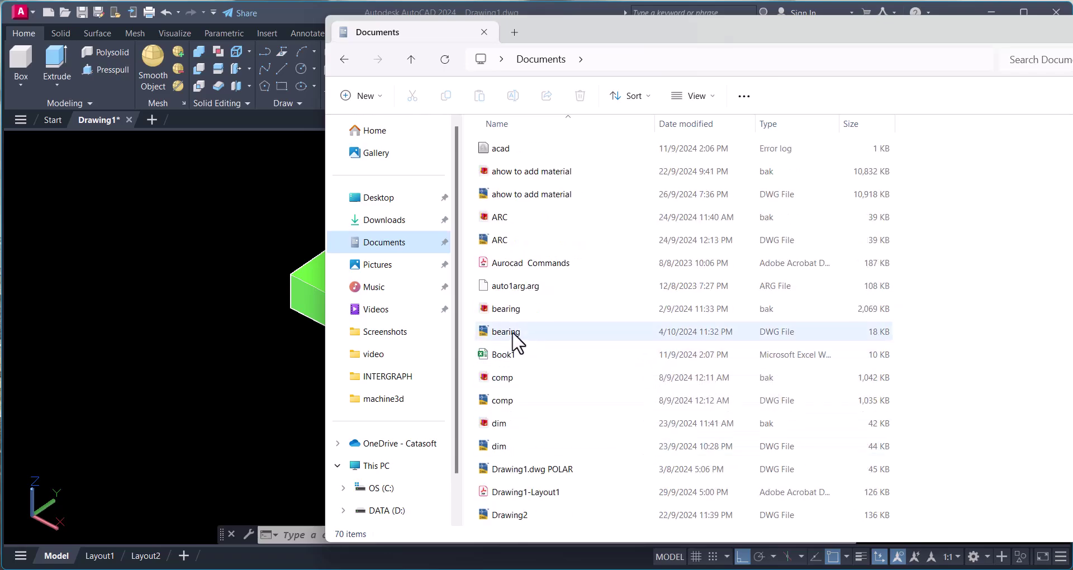
pyautogui.hotkey('alt', 'Tab')
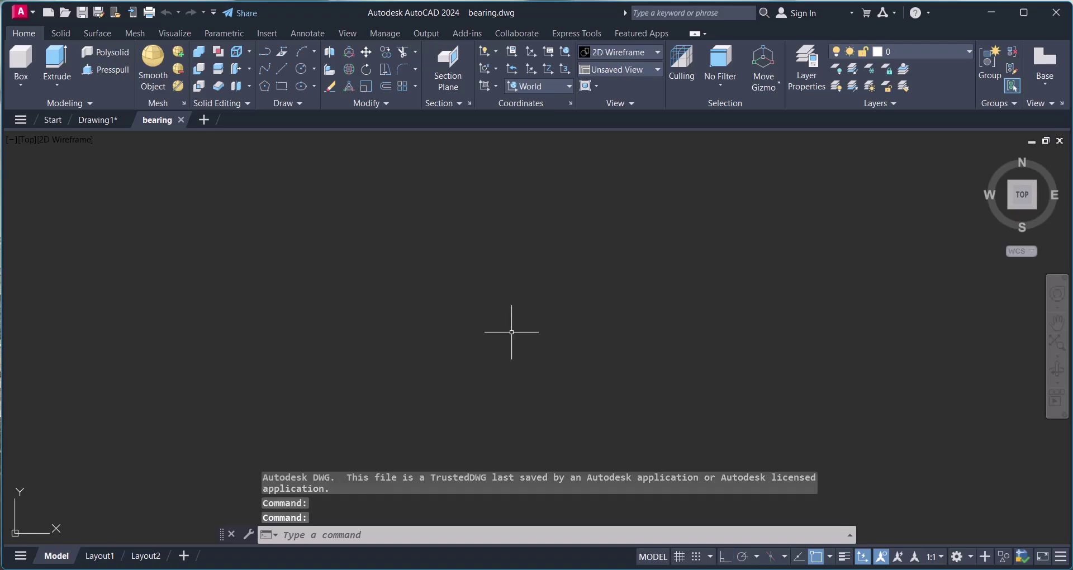
pyautogui.press('Escape')
pyautogui.press('Escape')
pyautogui.press('Escape')
pyautogui.write('z')
pyautogui.press('Return')
pyautogui.write('e')
pyautogui.press('Return')
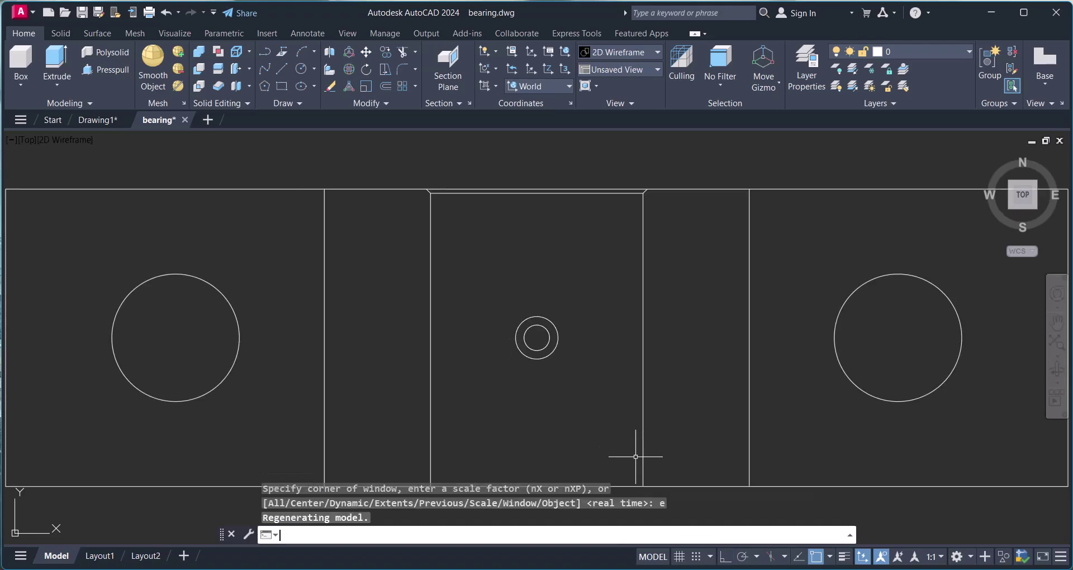
pyautogui.press('Escape')
pyautogui.scroll(-3, 635, 457)
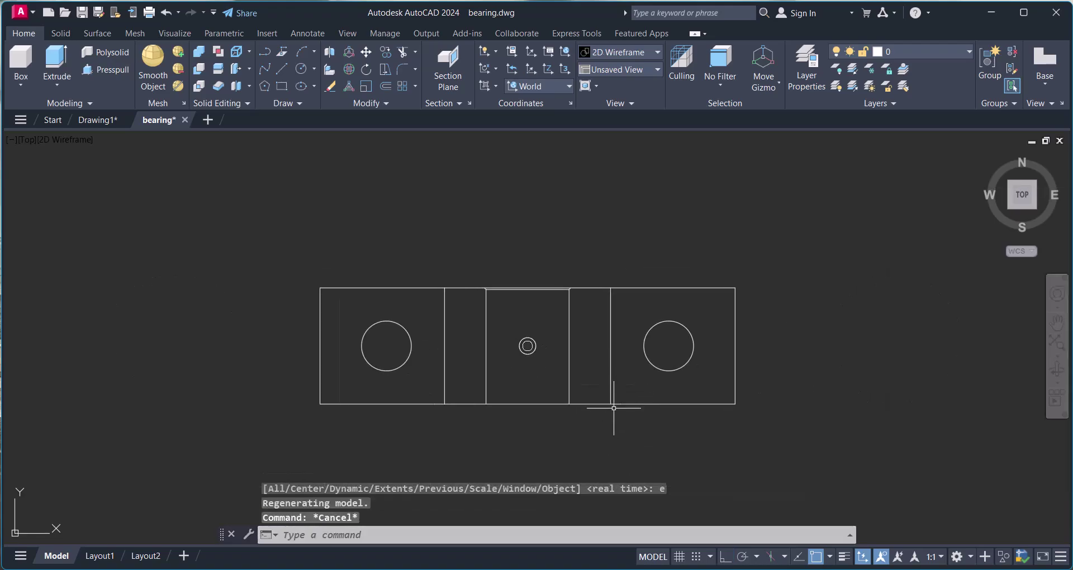
pyautogui.click(99, 121)
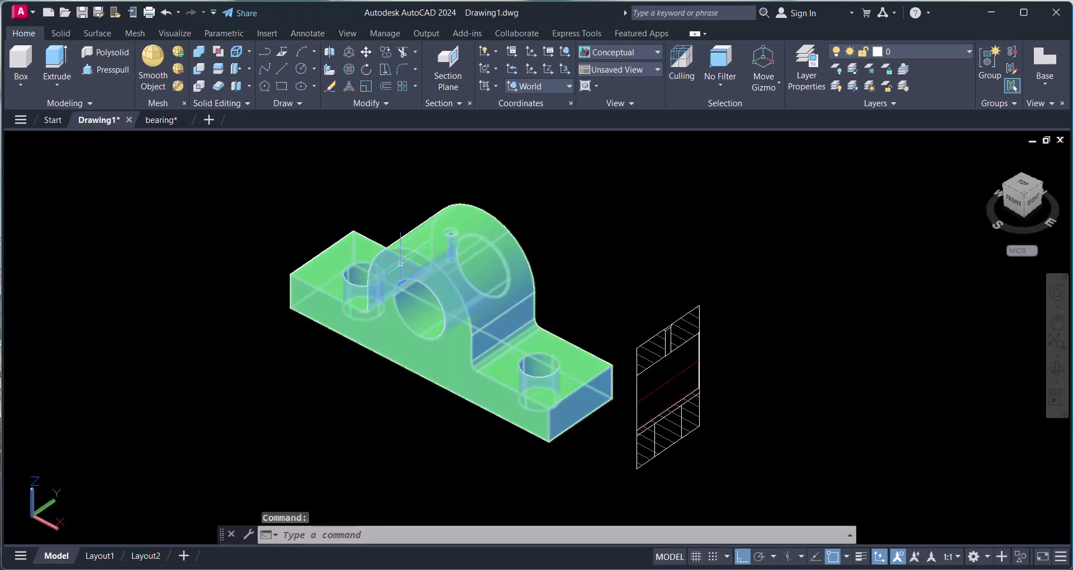
# Step: Select the hatched section with 3DROTATE and choose its rotation axis
pyautogui.moveTo(670, 376); pyautogui.dragTo(567, 333, button='middle')
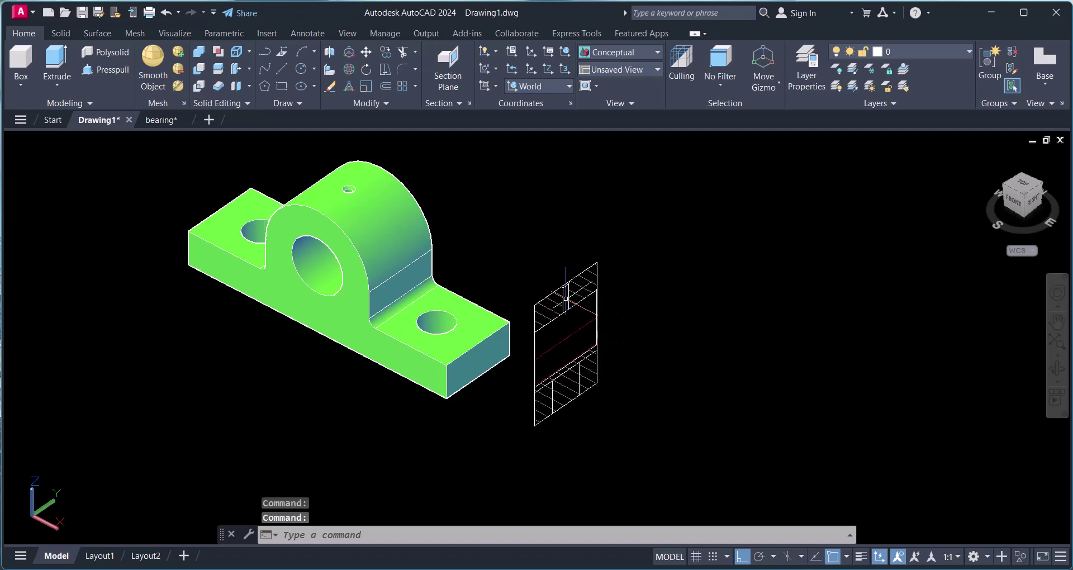
pyautogui.press('Escape')
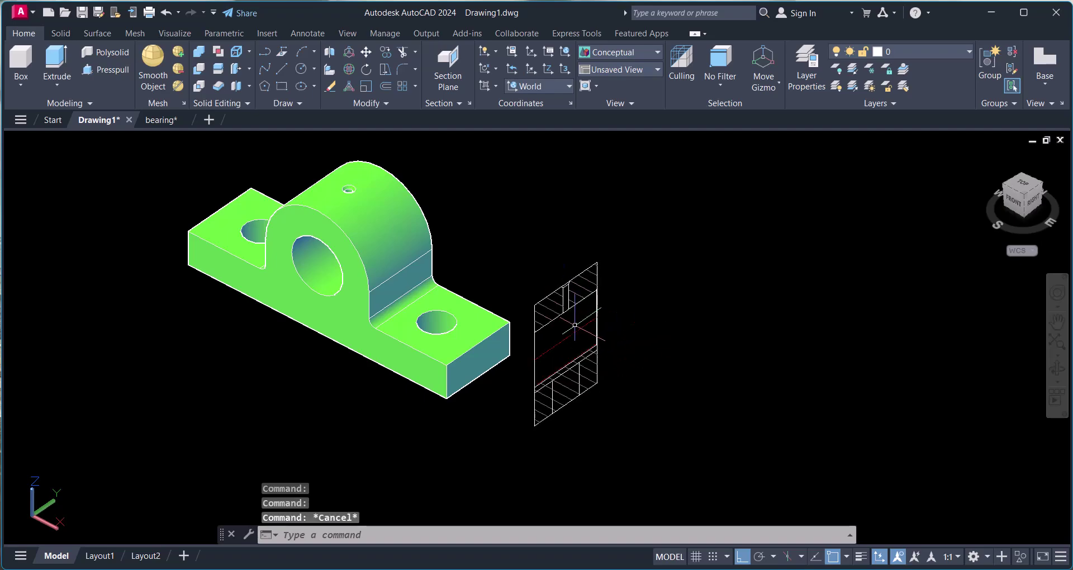
pyautogui.press('Escape')
pyautogui.press('Escape')
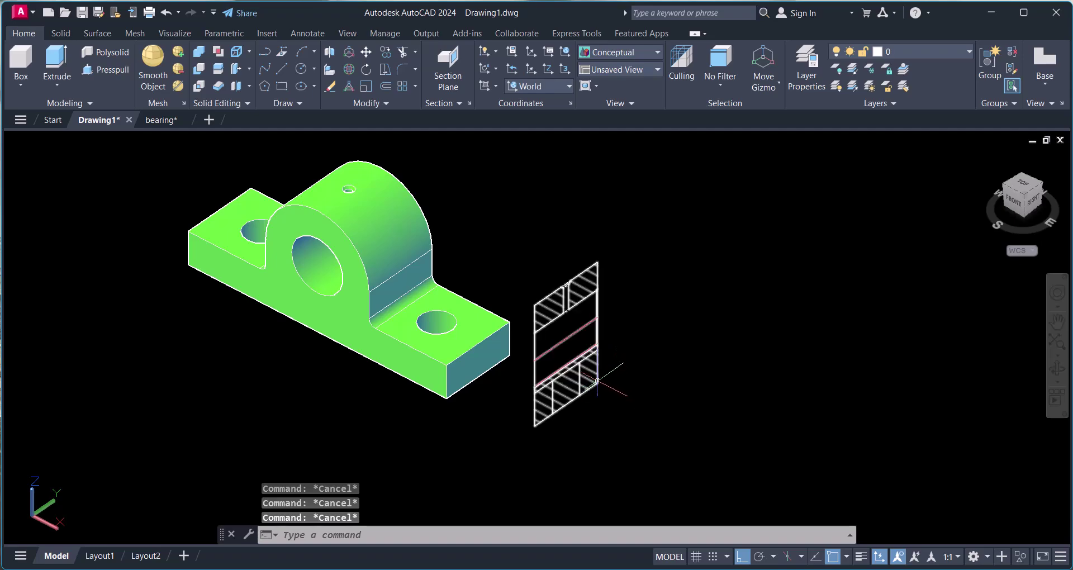
pyautogui.write('3r')
pyautogui.press('Return')
pyautogui.click(642, 434)
pyautogui.click(550, 327)
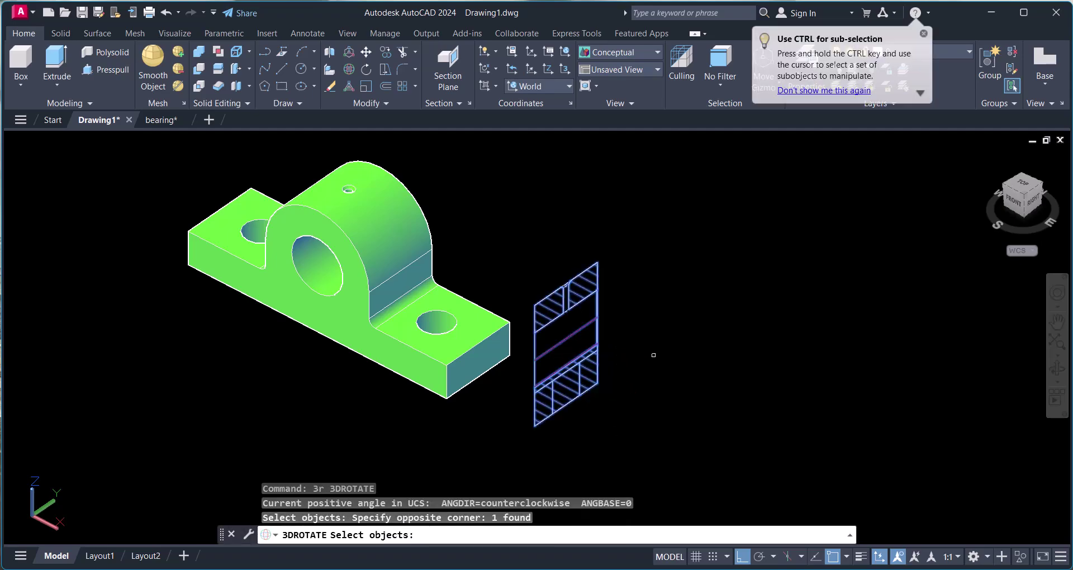
pyautogui.press('Return')
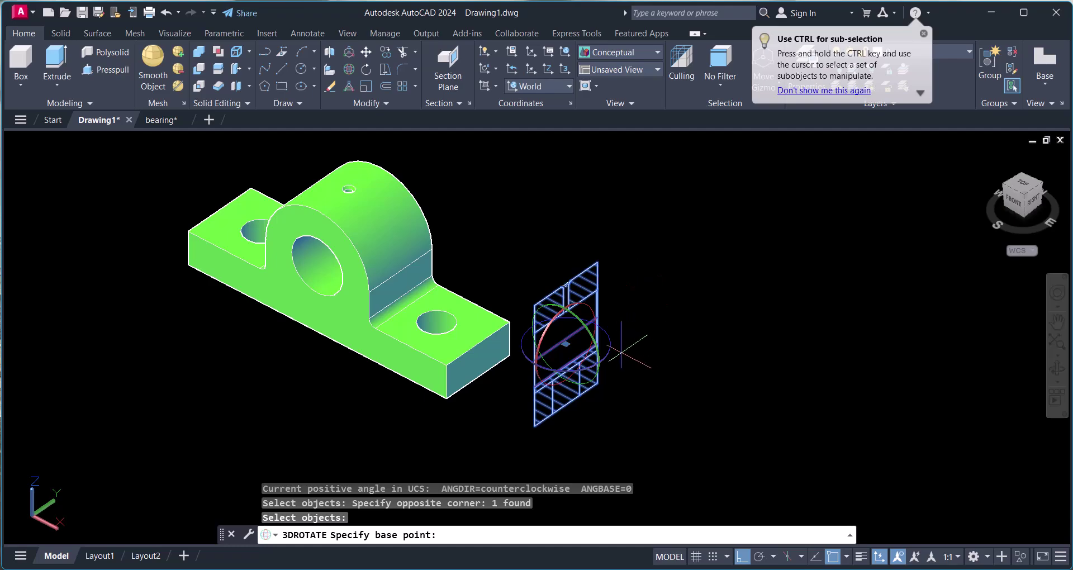
pyautogui.click(613, 353)
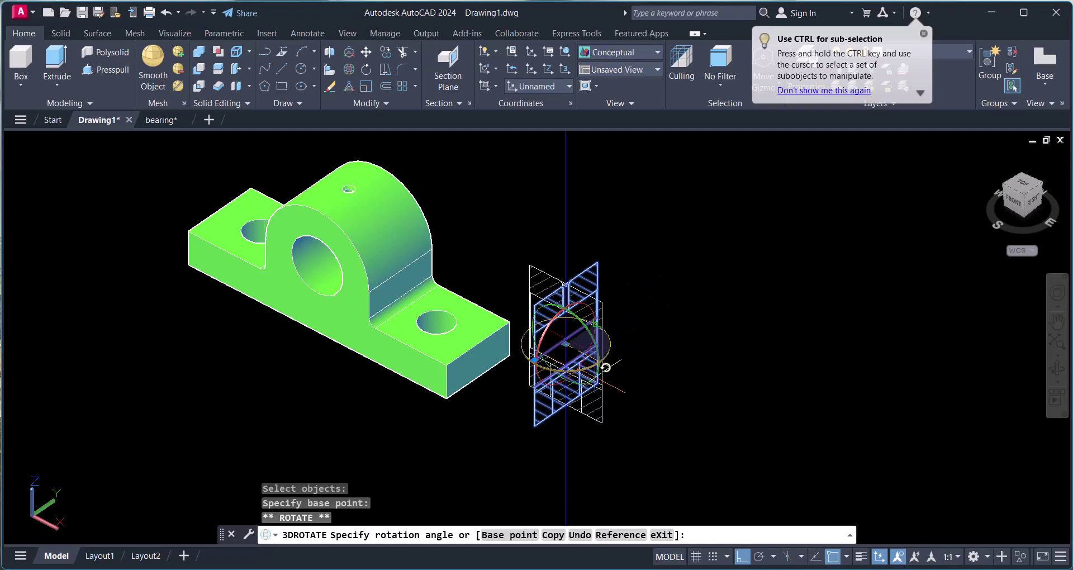
pyautogui.click(619, 447)
pyautogui.click(619, 447)
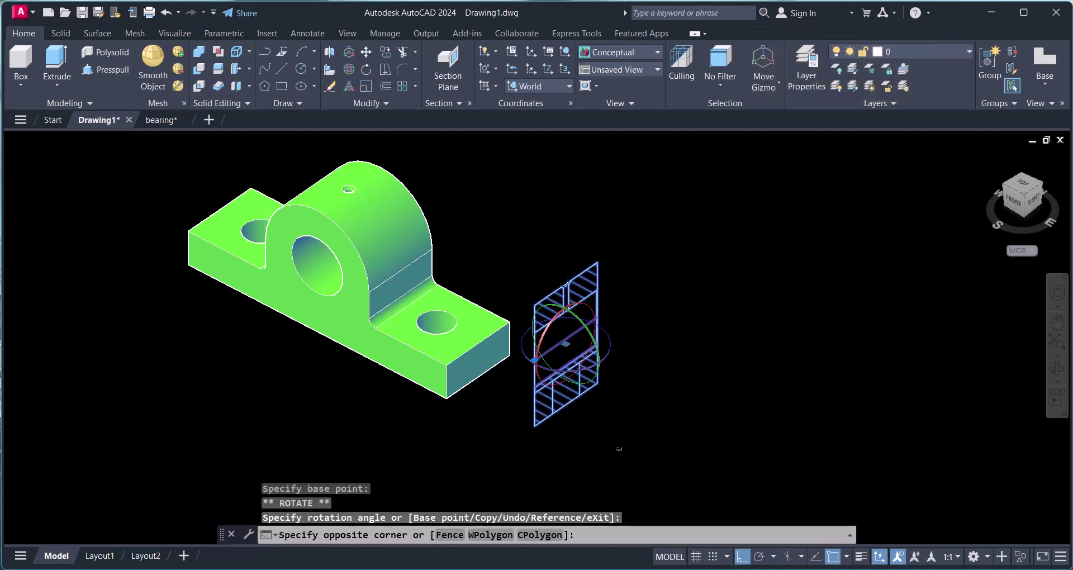
pyautogui.press('Escape')
# Step: Rotate the section about its axes until it lies horizontal
pyautogui.click(611, 347)
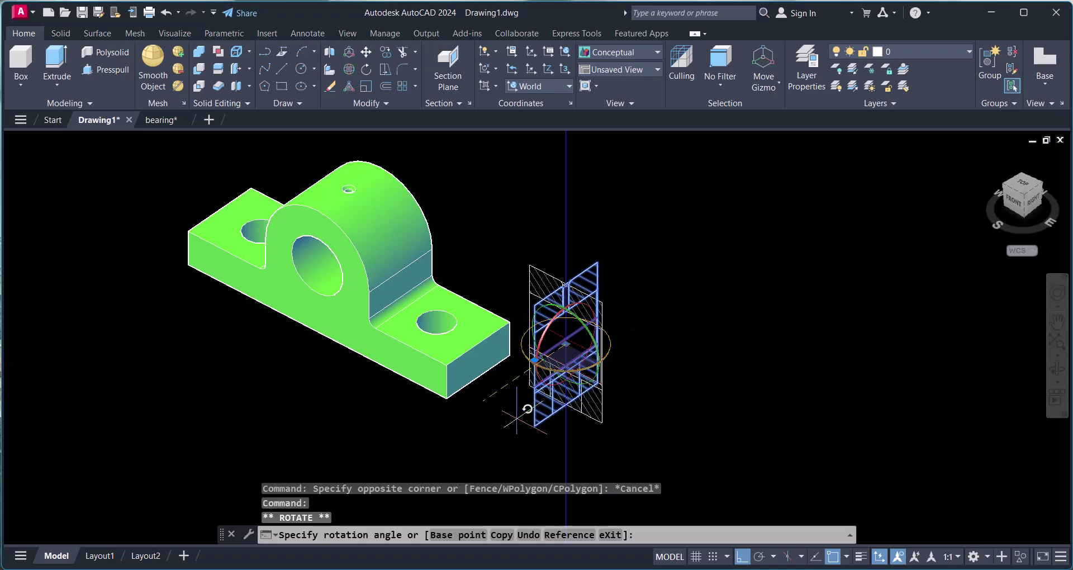
pyautogui.click(493, 431)
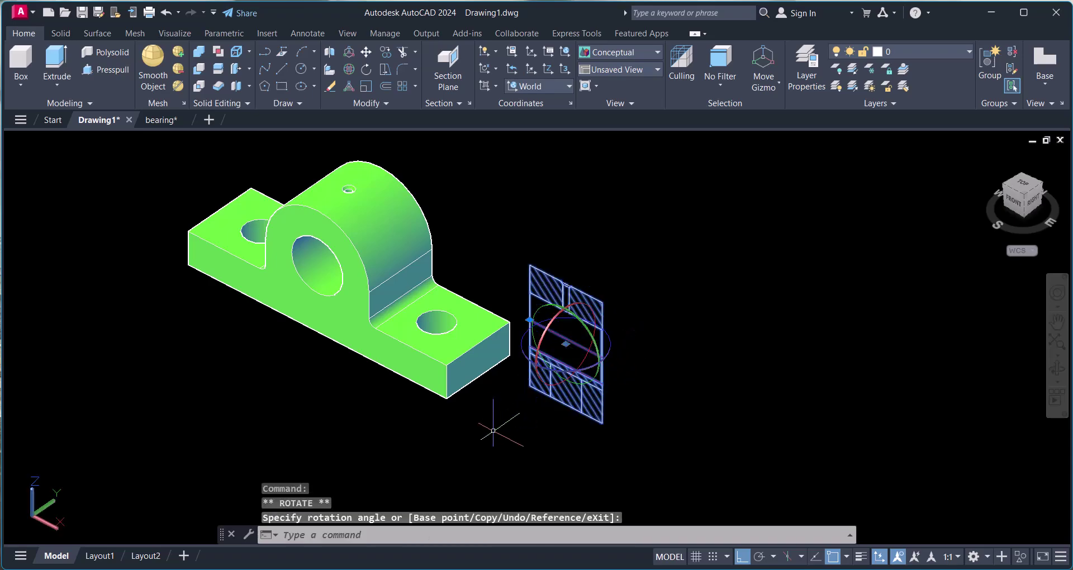
pyautogui.click(548, 327)
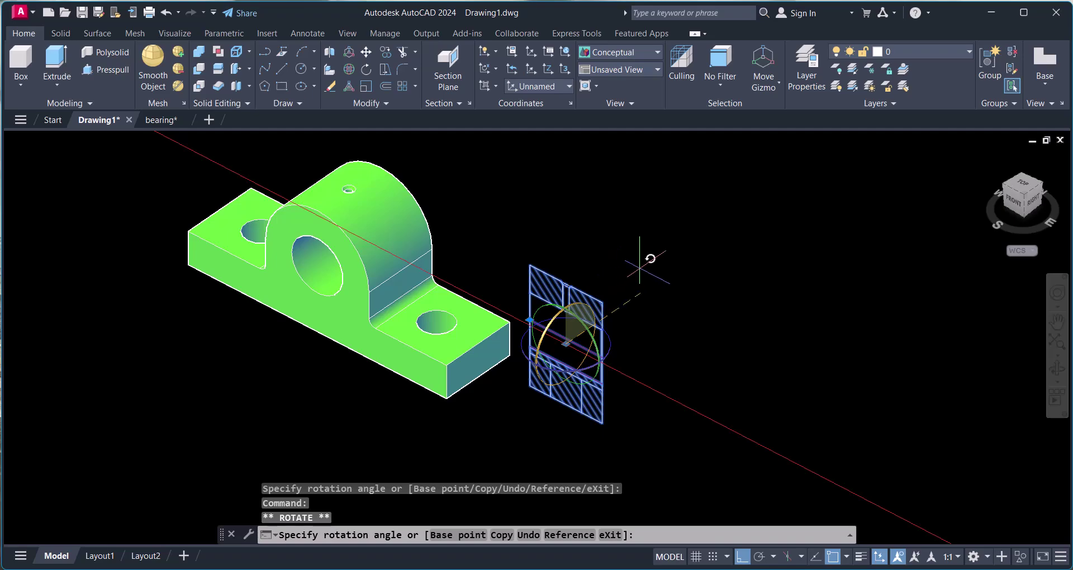
pyautogui.click(741, 287)
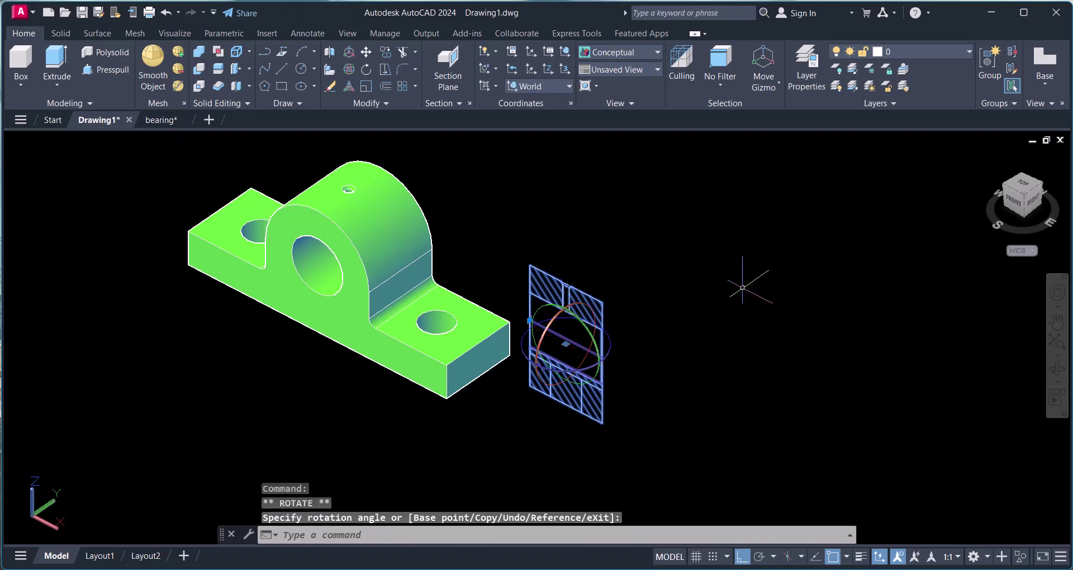
pyautogui.click(552, 320)
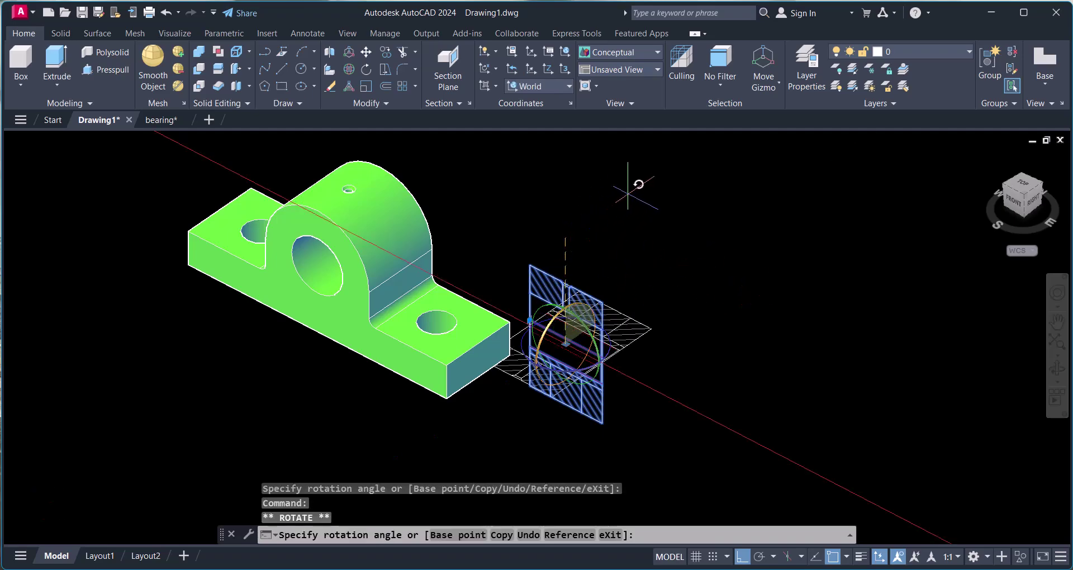
pyautogui.press('Escape')
pyautogui.press('Escape')
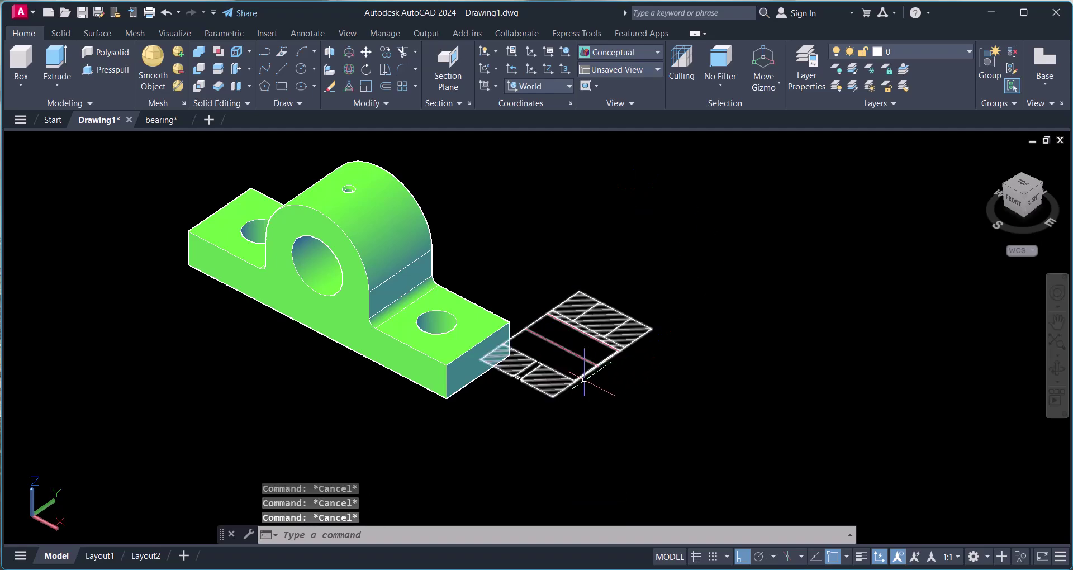
# Step: Move the flat section down and to the right of the pillow block
pyautogui.write('m')
pyautogui.press('Return')
pyautogui.click(673, 431)
pyautogui.click(538, 275)
pyautogui.press('Return')
pyautogui.click(545, 283)
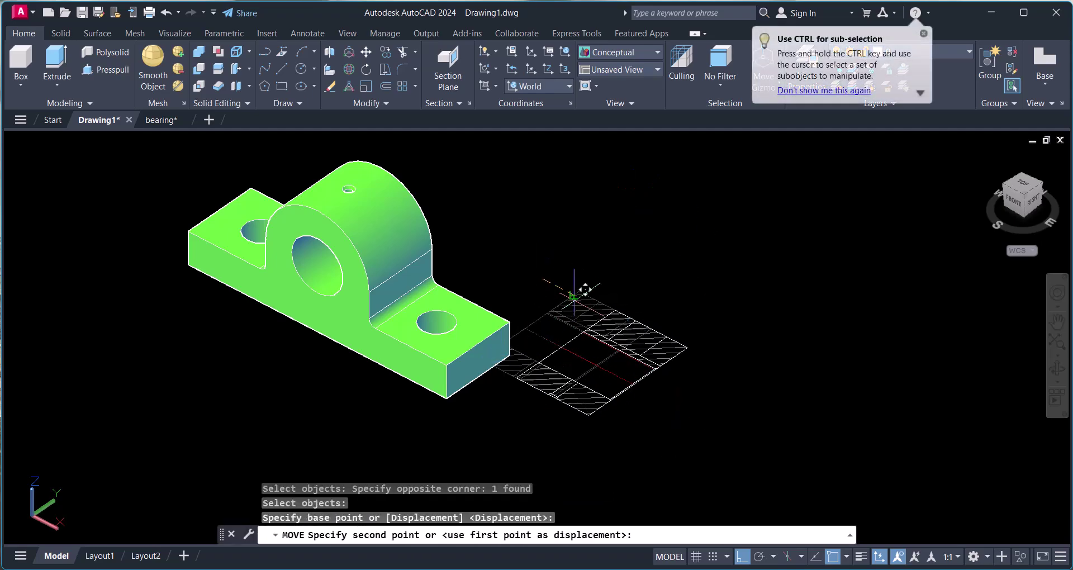
pyautogui.click(589, 316)
pyautogui.press('Escape')
pyautogui.press('Escape')
# Step: Switch to a top view and try rotating the section, undoing the tilted result
pyautogui.click(1021, 184)
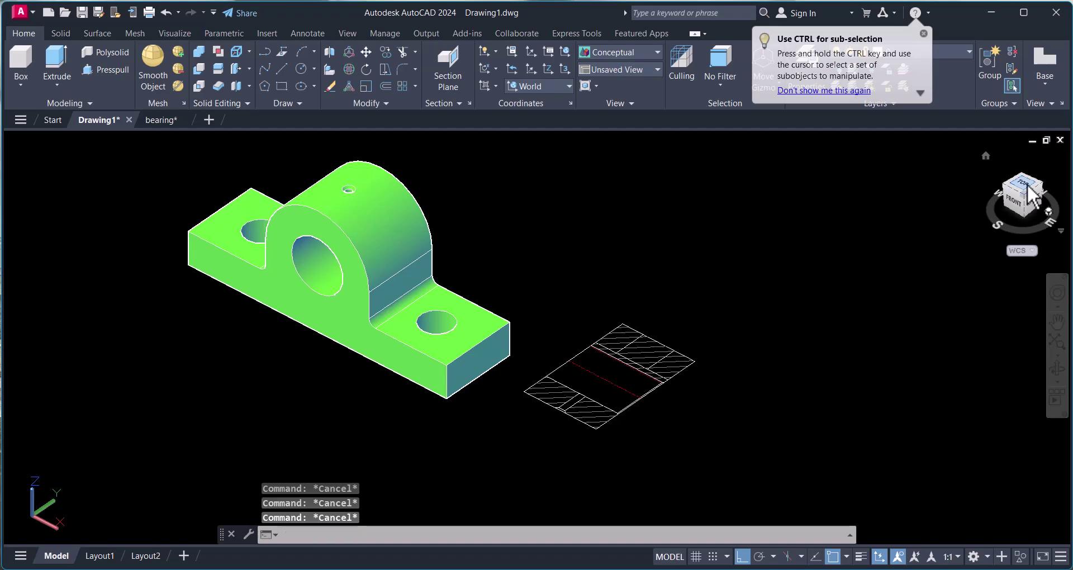
pyautogui.scroll(3, 730, 242)
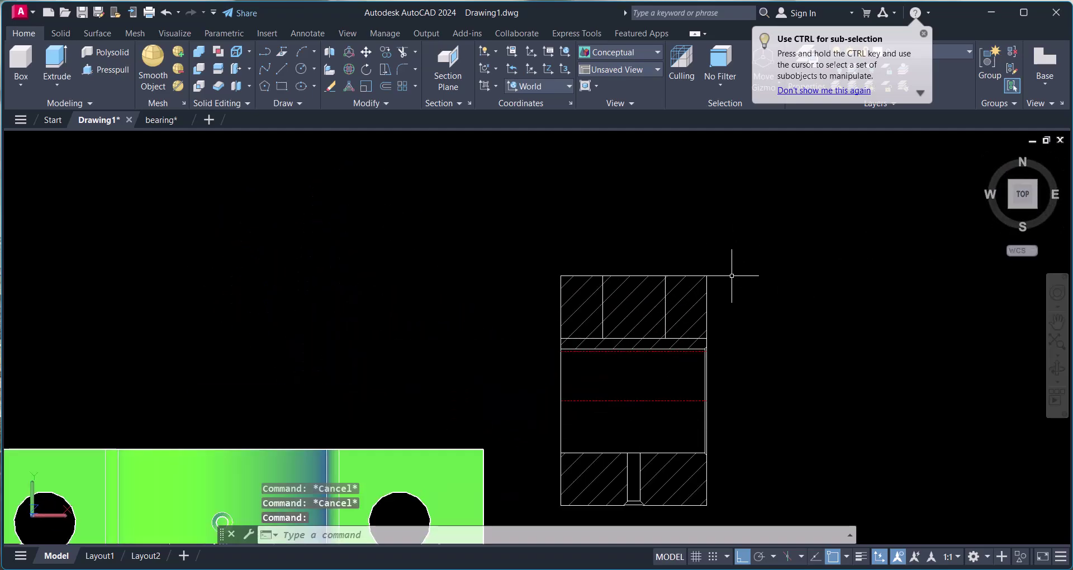
pyautogui.scroll(-2, 731, 275)
pyautogui.moveTo(742, 292); pyautogui.dragTo(665, 287, button='middle')
pyautogui.write('ro')
pyautogui.press('Return')
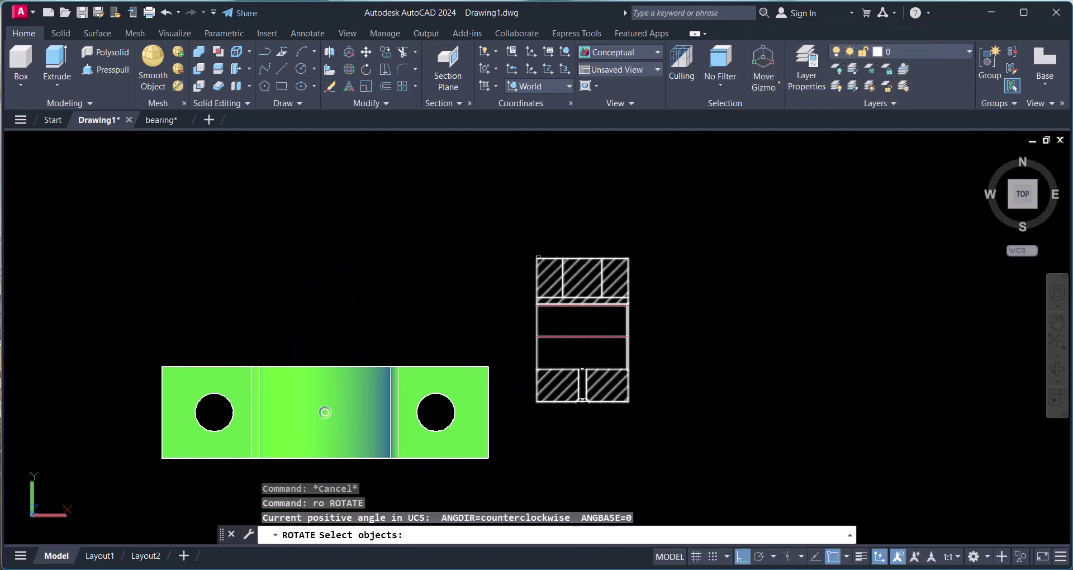
pyautogui.click(538, 257)
pyautogui.click(639, 395)
pyautogui.press('Return')
pyautogui.click(704, 319)
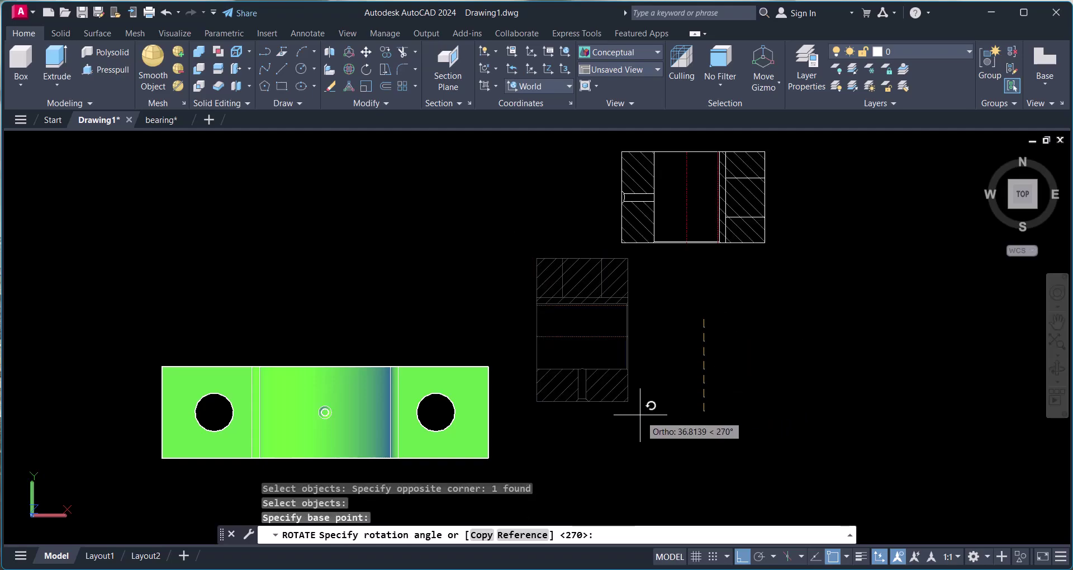
pyautogui.click(569, 395)
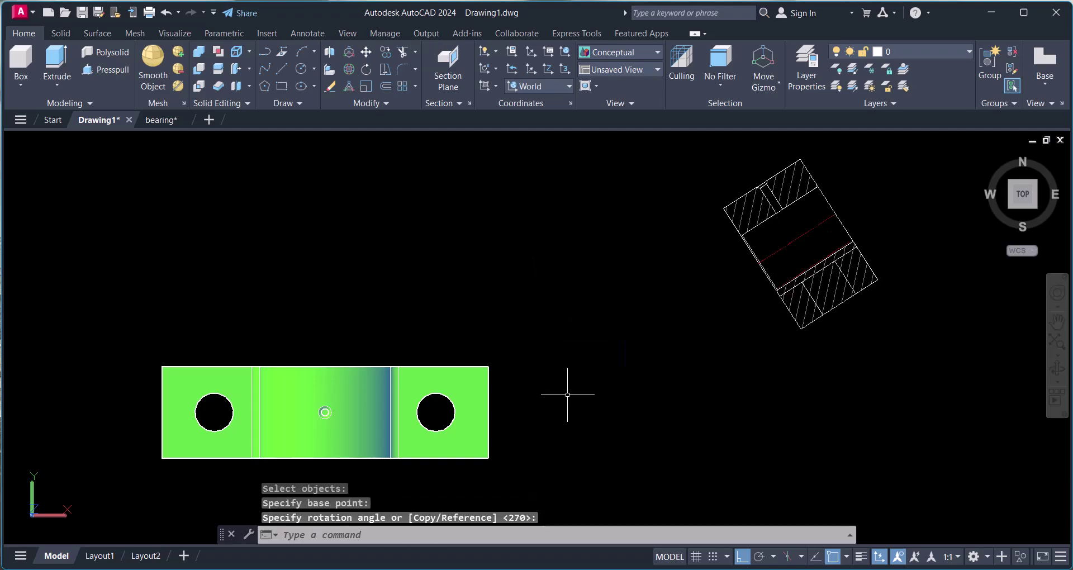
pyautogui.hotkey('ctrl', 'z')
pyautogui.press('Escape')
pyautogui.press('Escape')
pyautogui.press('Escape')
# Step: Rotate the window-selected section 180° about its centre with RO
pyautogui.write('ro')
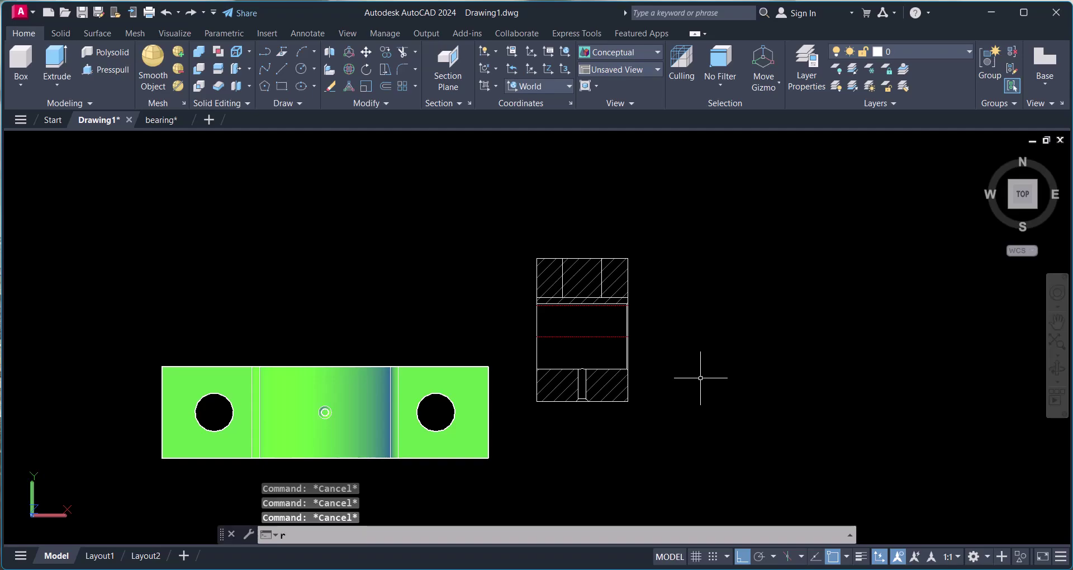
pyautogui.press('Return')
pyautogui.click(524, 238)
pyautogui.click(687, 446)
pyautogui.press('Return')
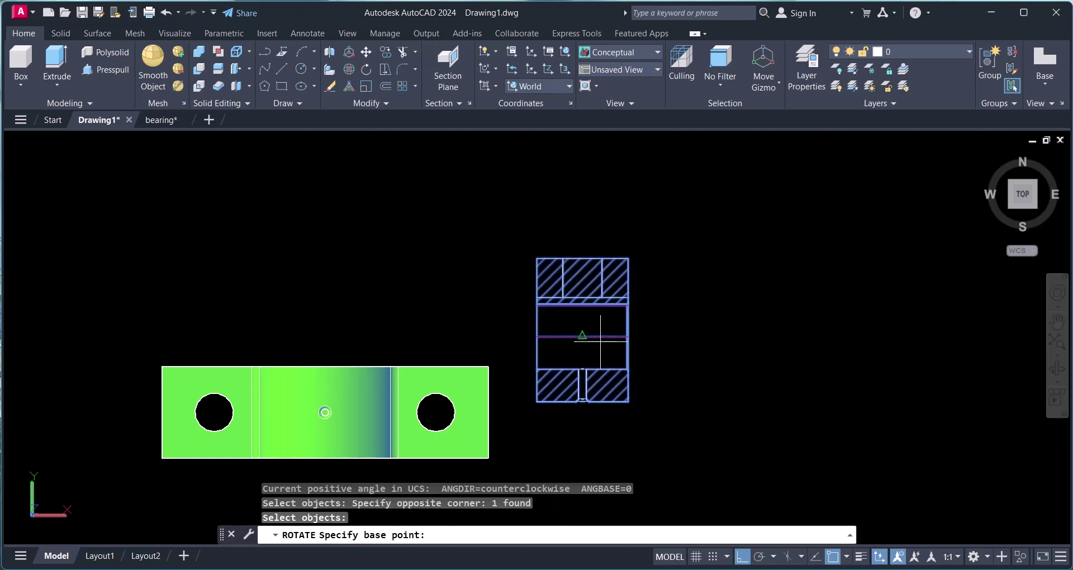
pyautogui.click(582, 336)
pyautogui.write('180')
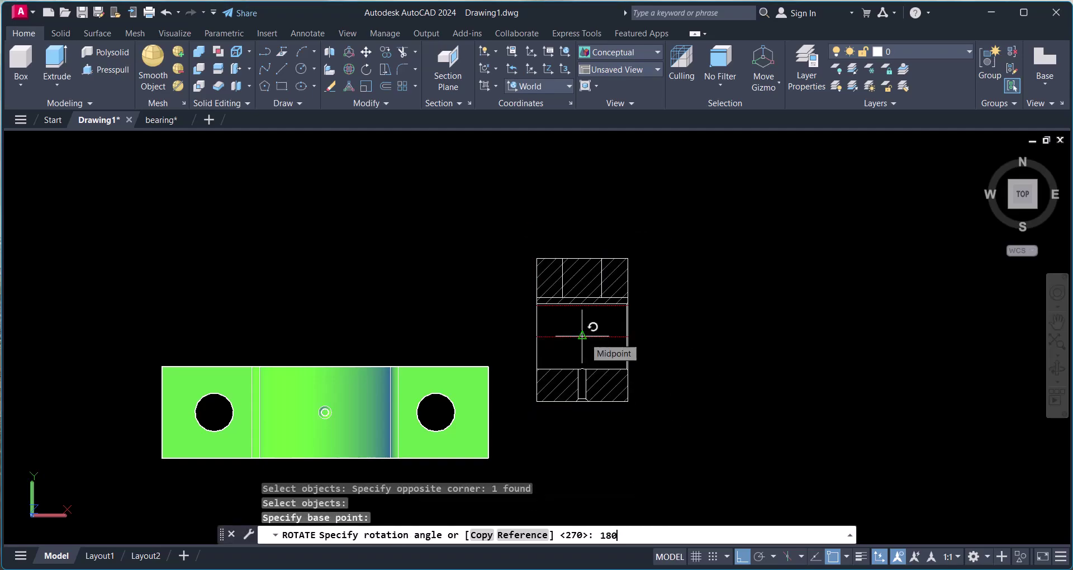
pyautogui.press('Return')
pyautogui.scroll(2, 595, 407)
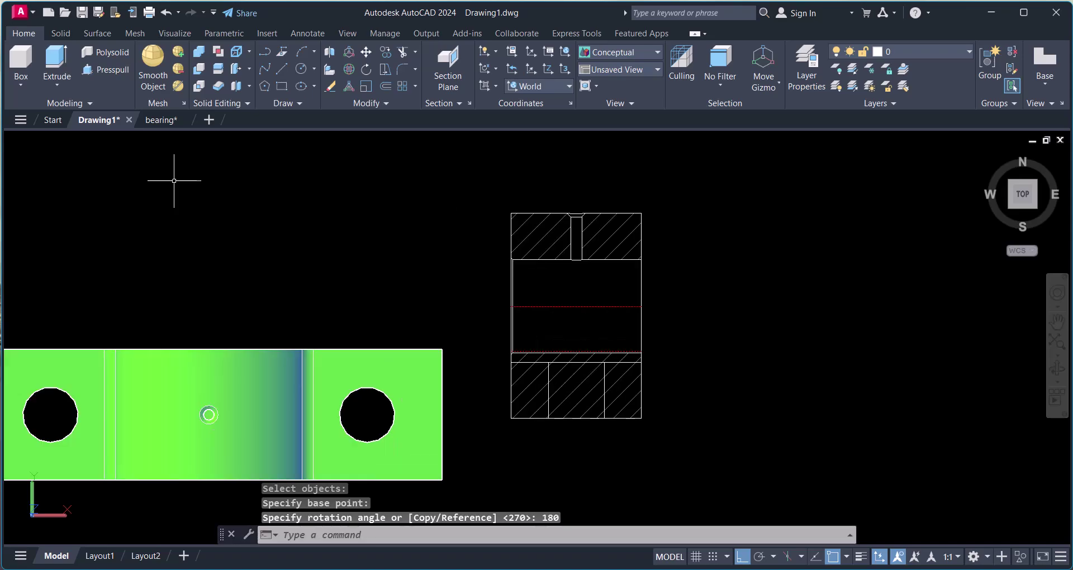
# Step: Add a 35 linear dimension across the section's top width
pyautogui.click(305, 36)
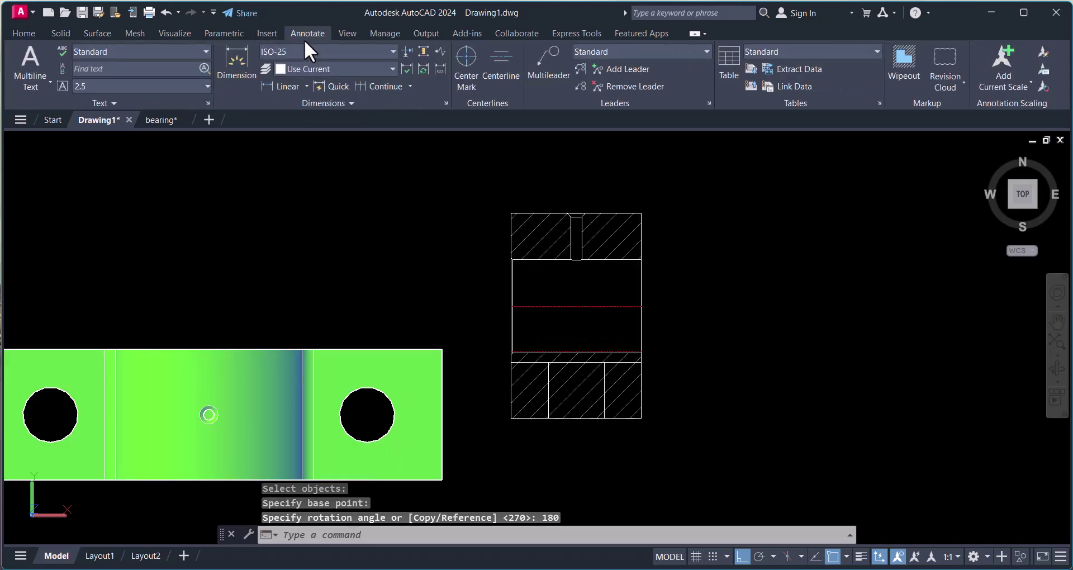
pyautogui.click(279, 86)
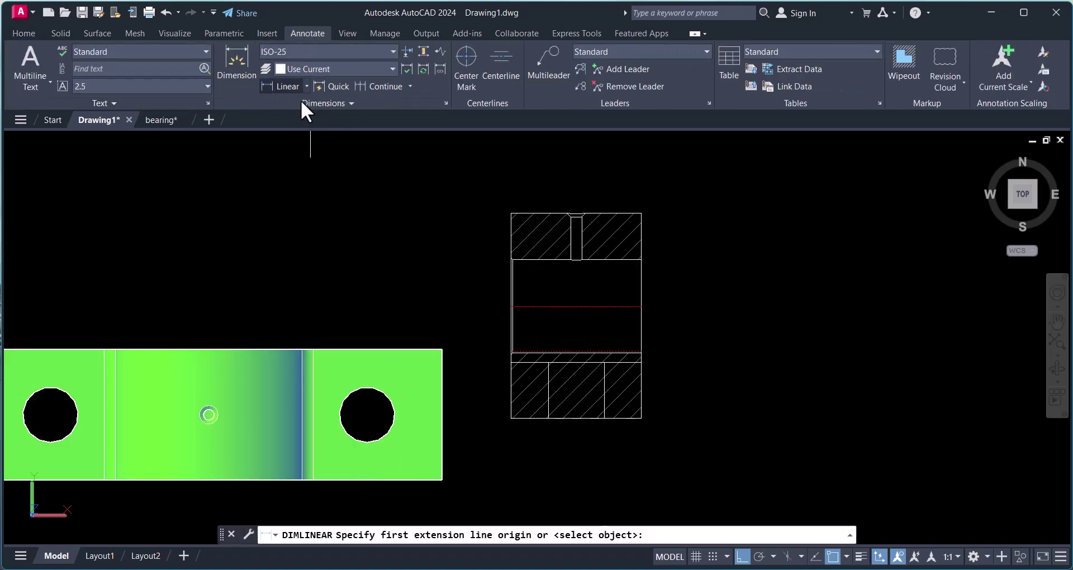
pyautogui.click(510, 212)
pyautogui.click(641, 212)
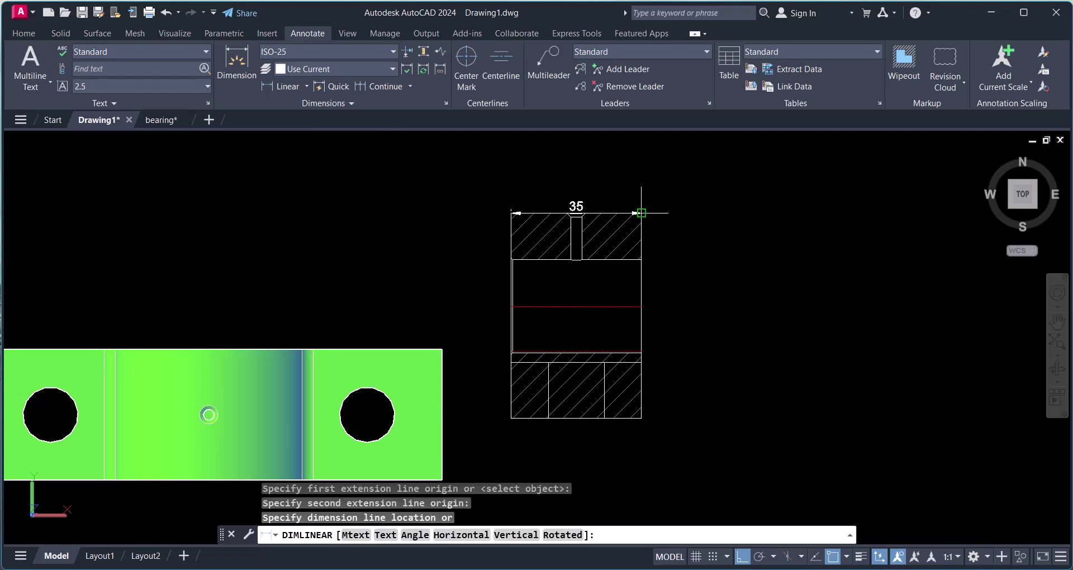
pyautogui.click(641, 179)
pyautogui.press('Escape')
pyautogui.press('Escape')
# Step: Copy the section and its 35 dimension to the clipboard
pyautogui.scroll(-2, 614, 291)
pyautogui.press('Escape')
pyautogui.scroll(3, 613, 297)
pyautogui.moveTo(622, 283); pyautogui.dragTo(575, 304, button='middle')
pyautogui.scroll(-2, 580, 301)
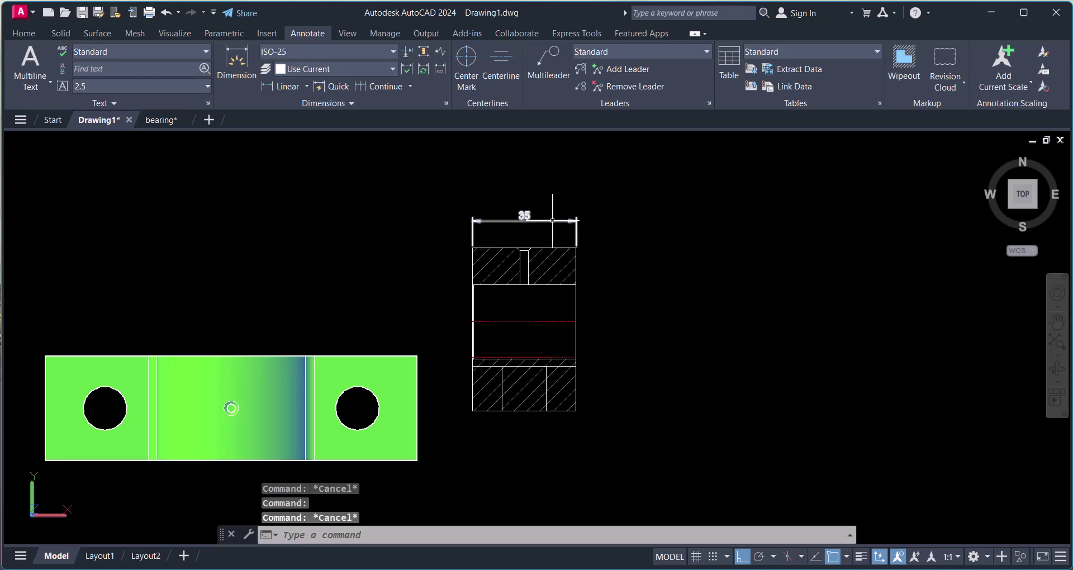
pyautogui.rightClick(630, 197)
pyautogui.moveTo(679, 243)
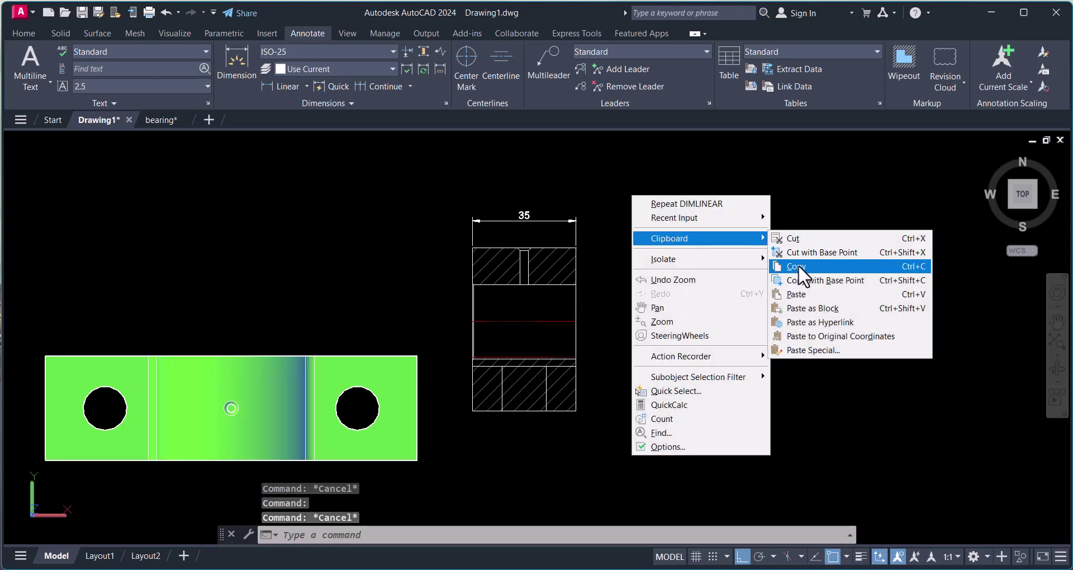
pyautogui.click(797, 265)
pyautogui.click(455, 168)
pyautogui.click(661, 459)
pyautogui.press('Return')
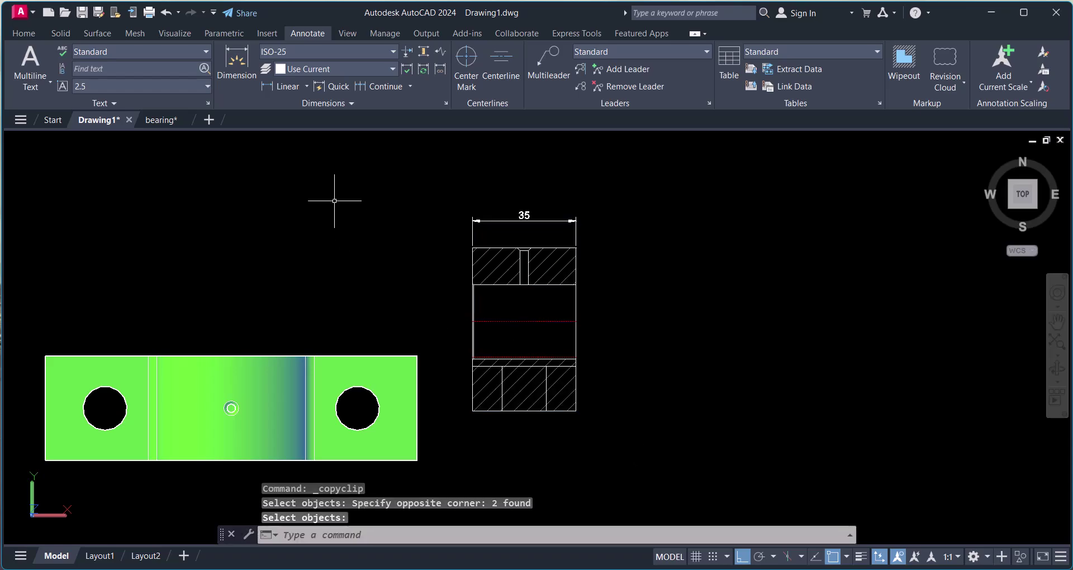
# Step: Paste the copied section into bearing.dwg to the right of the pillow block
pyautogui.click(160, 119)
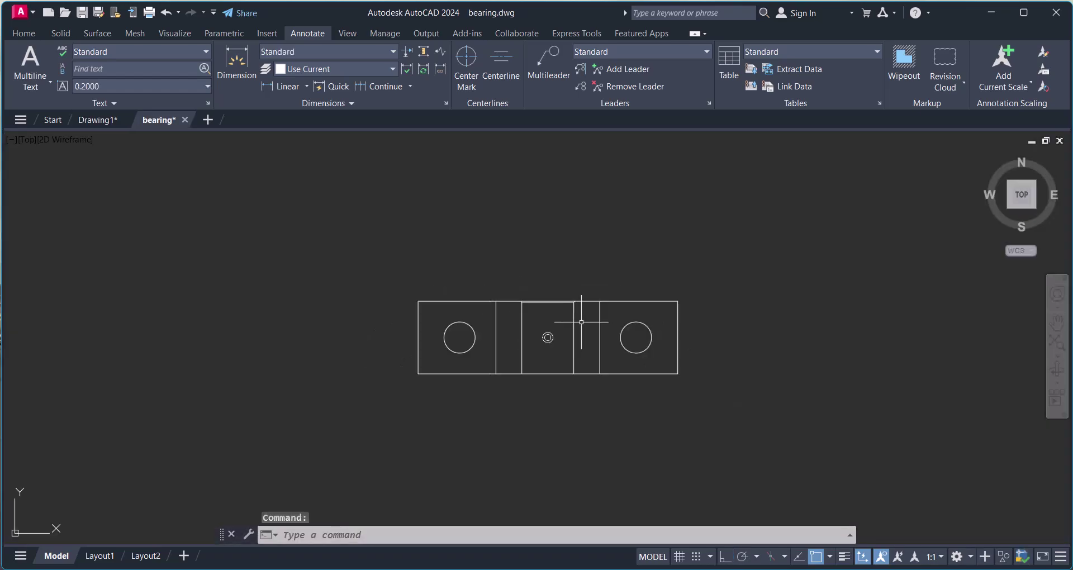
pyautogui.hotkey('ctrl', 'v')
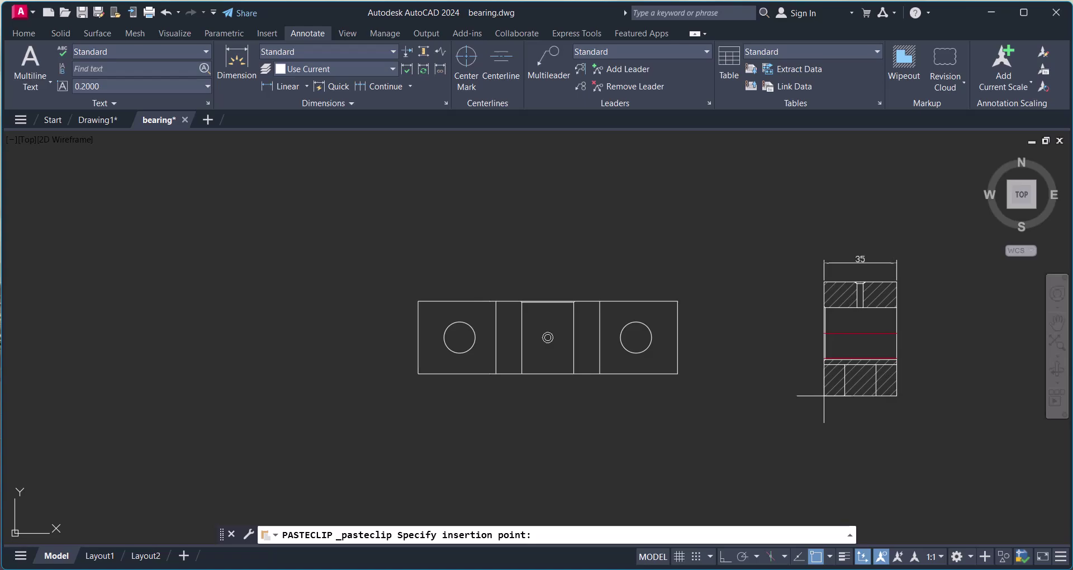
pyautogui.click(836, 391)
pyautogui.press('Escape')
pyautogui.press('Escape')
pyautogui.scroll(4, 648, 386)
pyautogui.scroll(-2, 475, 318)
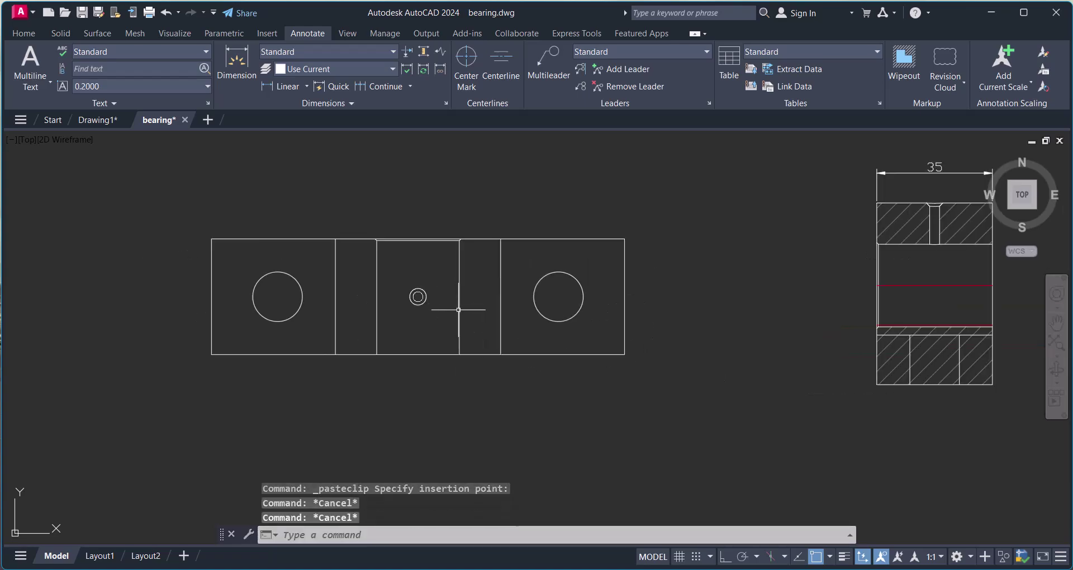
# Step: Draw a vertical line down through the small central hole
pyautogui.write('l')
pyautogui.press('Return')
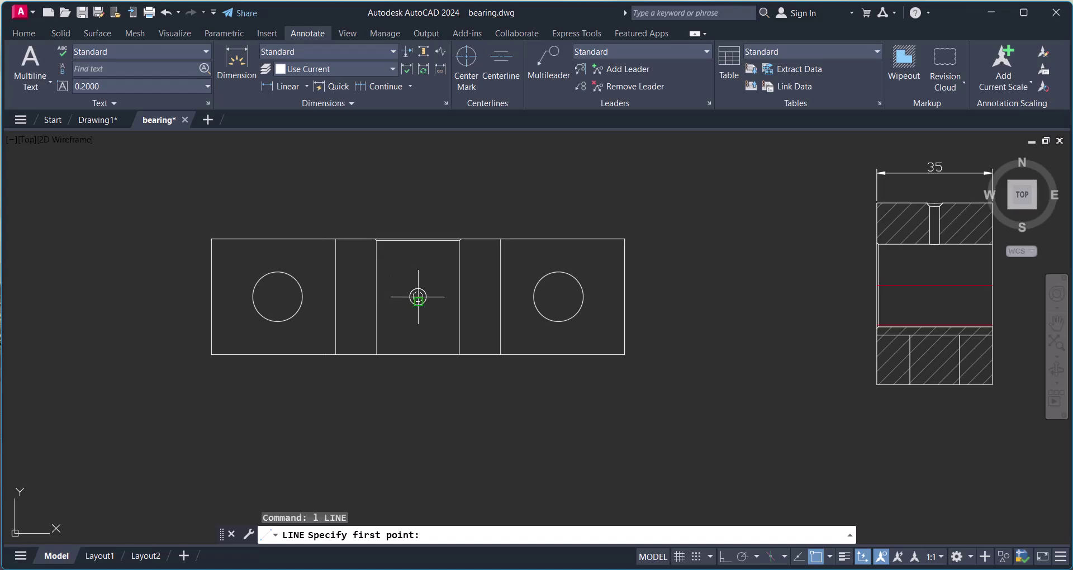
pyautogui.press('Escape')
pyautogui.press('Escape')
pyautogui.press('Escape')
pyautogui.write('l')
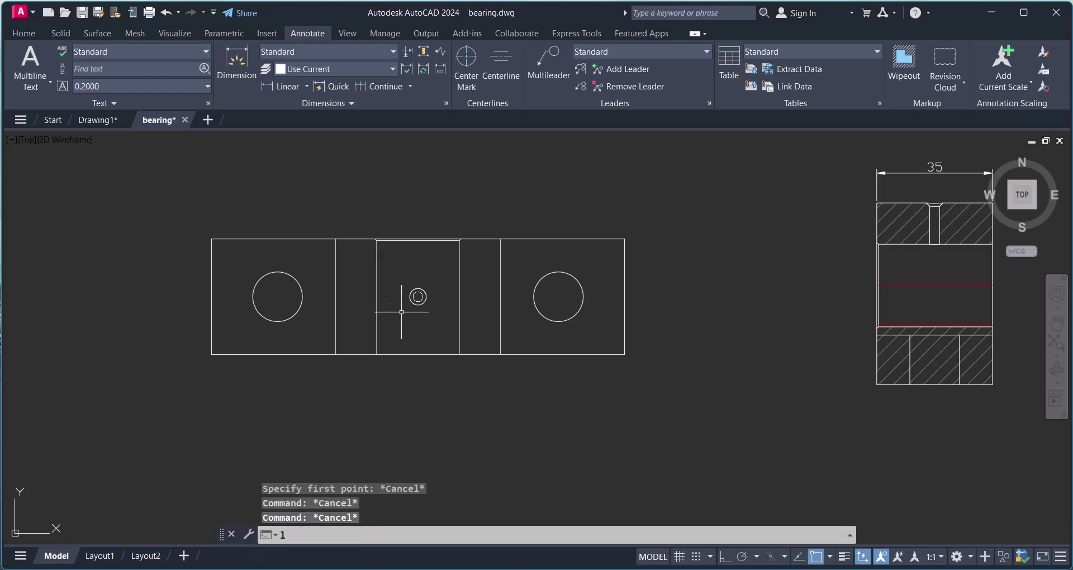
pyautogui.press('Escape')
pyautogui.press('Escape')
pyautogui.write('L')
pyautogui.press('Return')
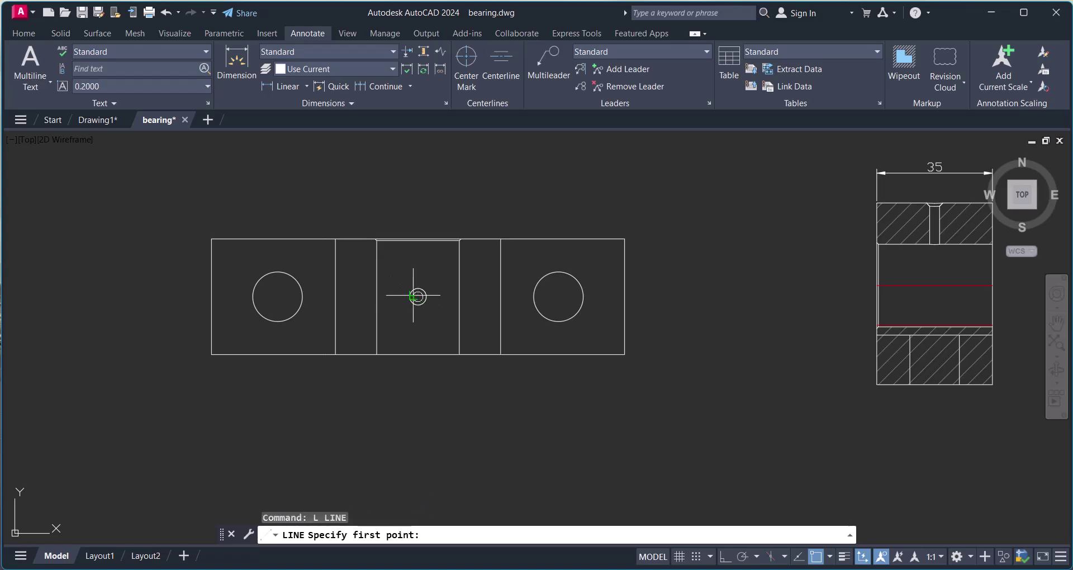
pyautogui.scroll(4, 418, 297)
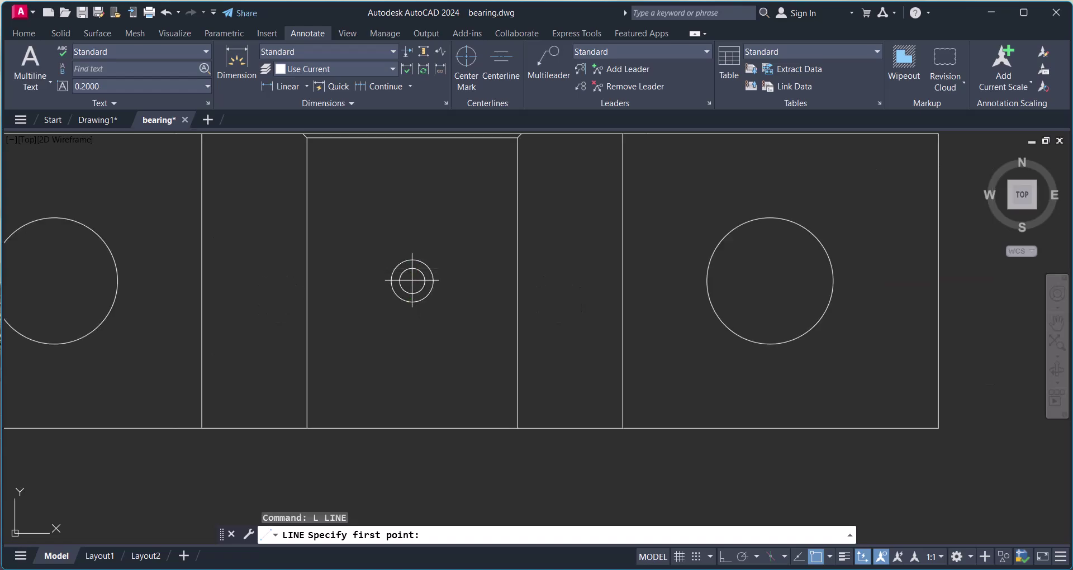
pyautogui.click(412, 293)
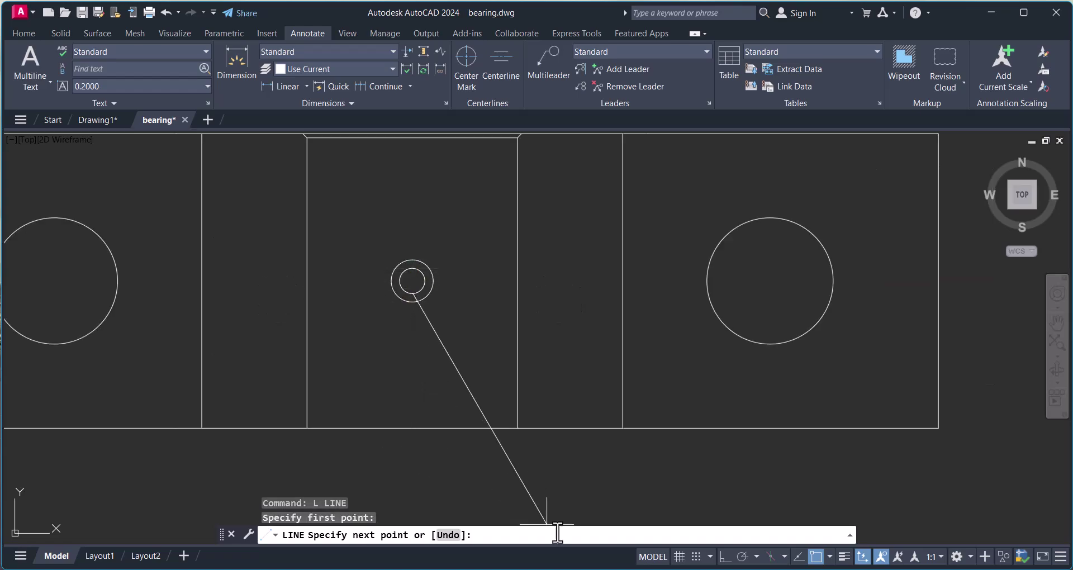
pyautogui.click(725, 556)
pyautogui.scroll(-2, 529, 427)
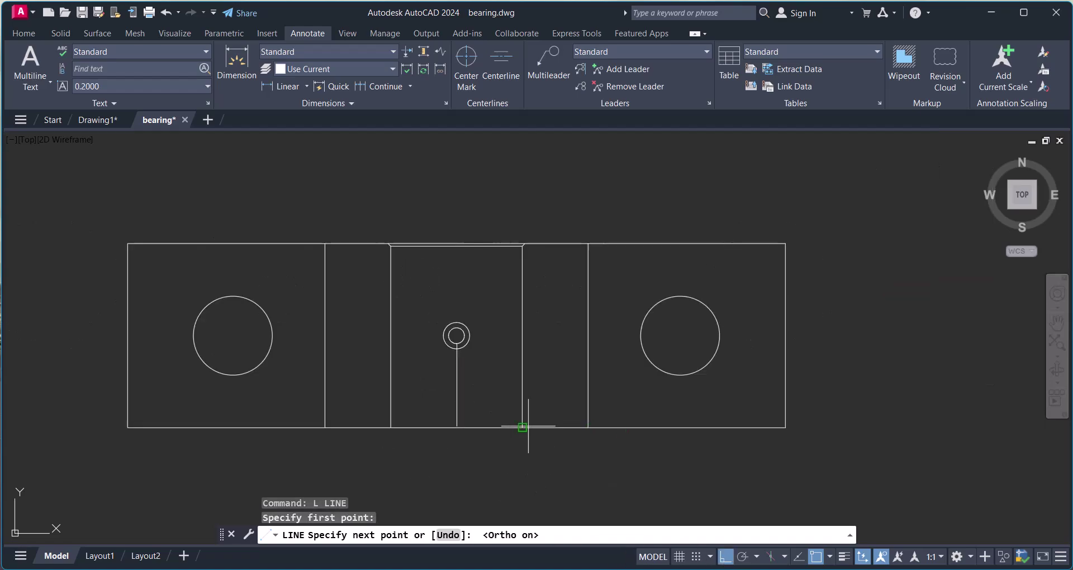
pyautogui.click(486, 469)
pyautogui.press('Escape')
# Step: Stretch the vertical line's top end up above the part
pyautogui.click(471, 400)
pyautogui.click(444, 359)
pyautogui.click(456, 343)
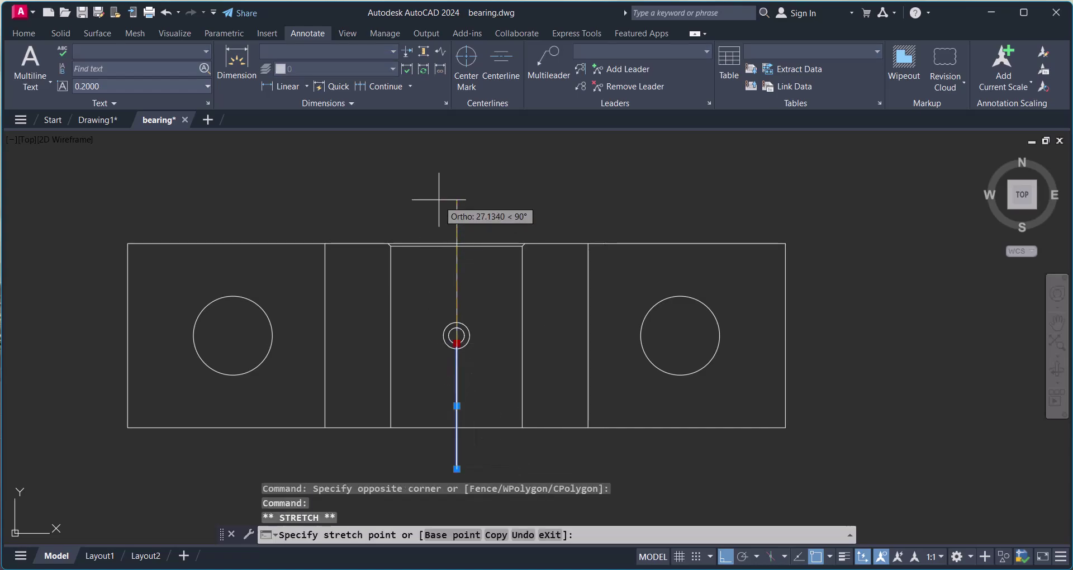
pyautogui.press('Escape')
pyautogui.press('Escape')
pyautogui.scroll(-4, 421, 238)
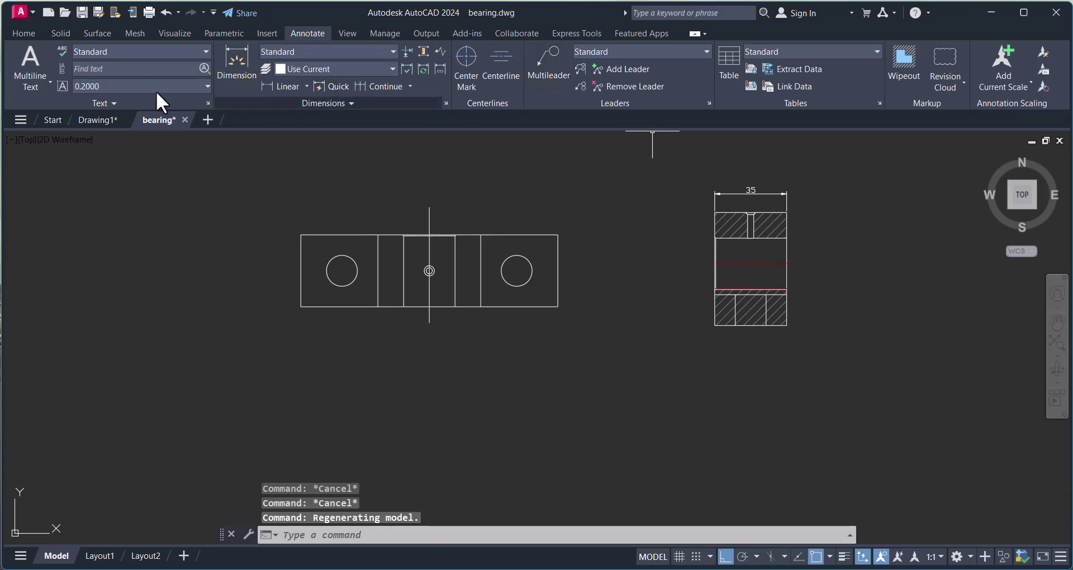
# Step: Switch to the Drafting & Annotation workspace and close the Activity Insights panel
pyautogui.click(23, 33)
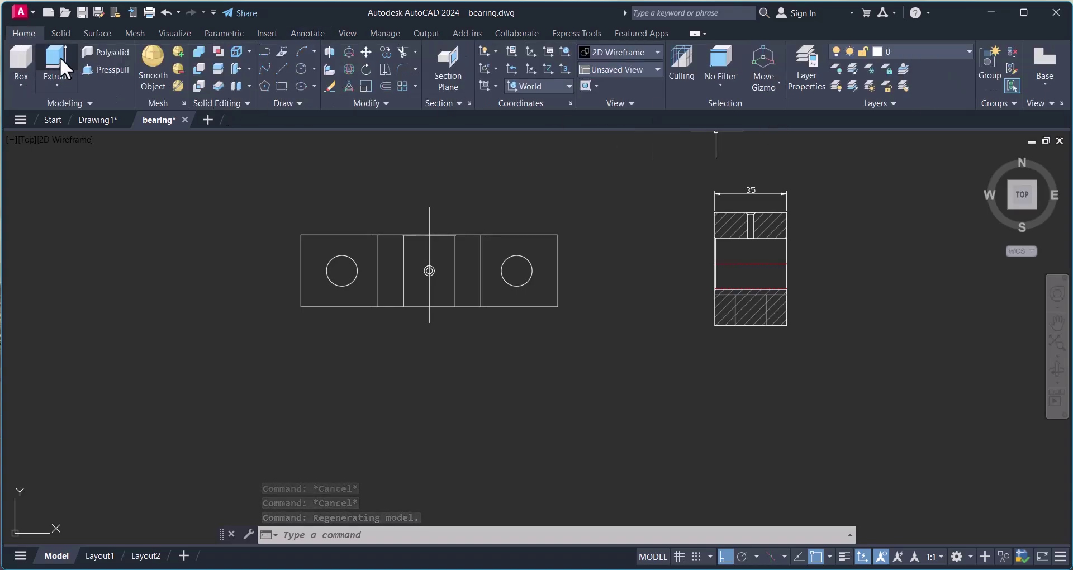
pyautogui.click(971, 557)
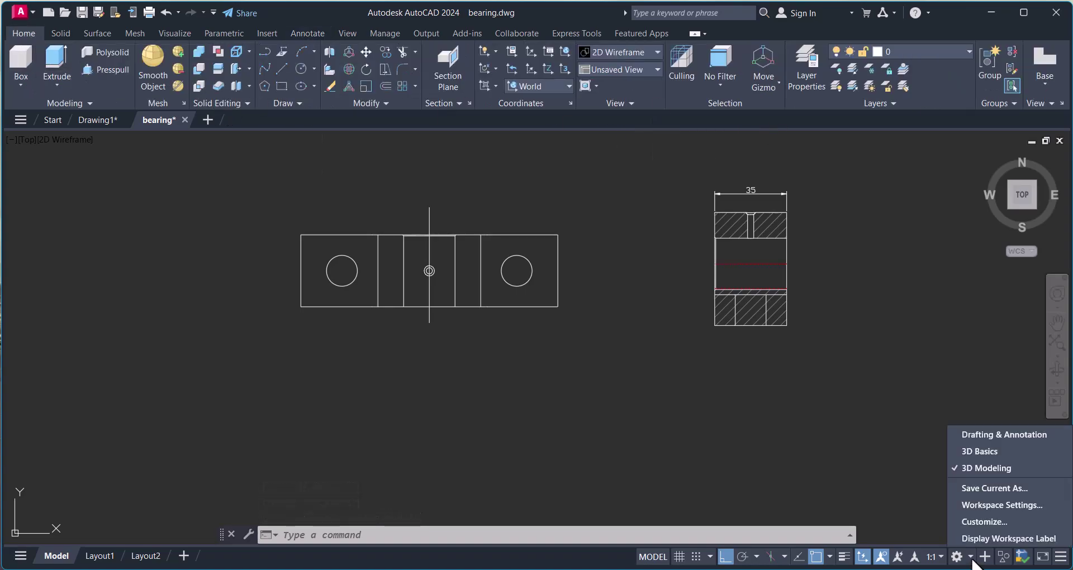
pyautogui.click(983, 434)
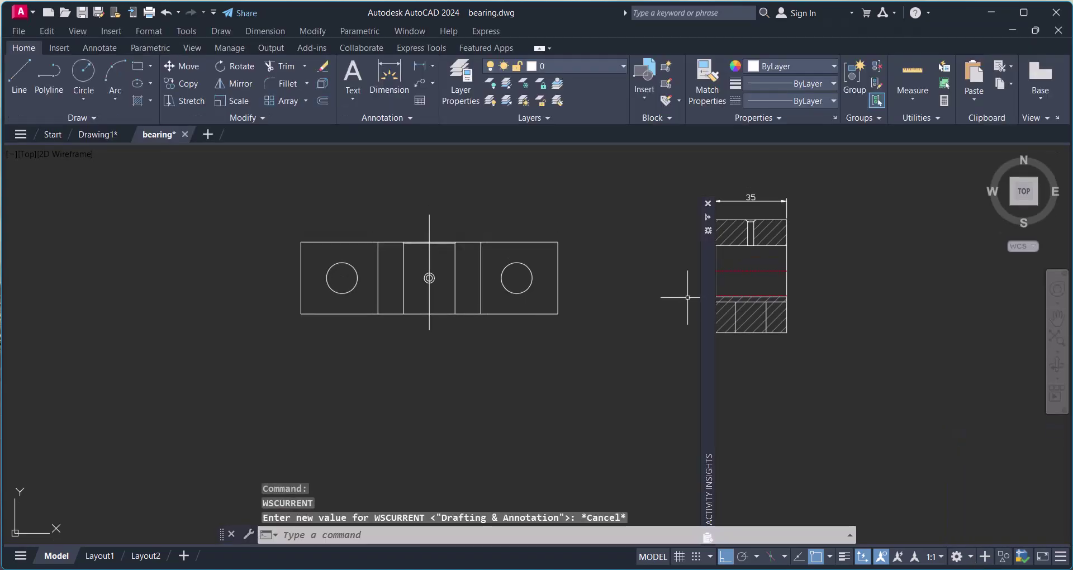
pyautogui.click(707, 203)
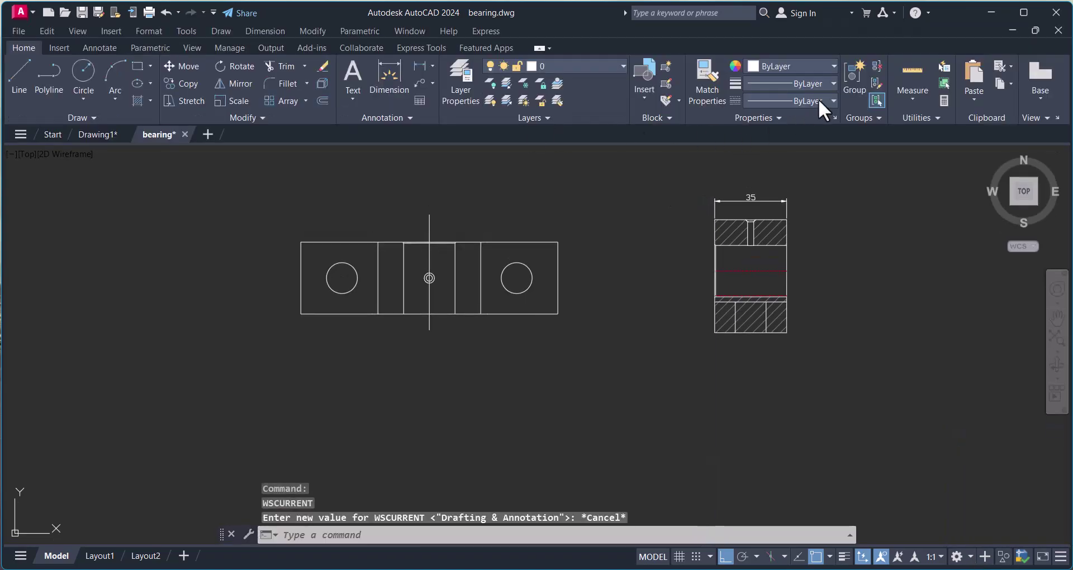
# Step: Load the CENTER linetype through the Linetype Manager
pyautogui.click(835, 96)
pyautogui.click(782, 183)
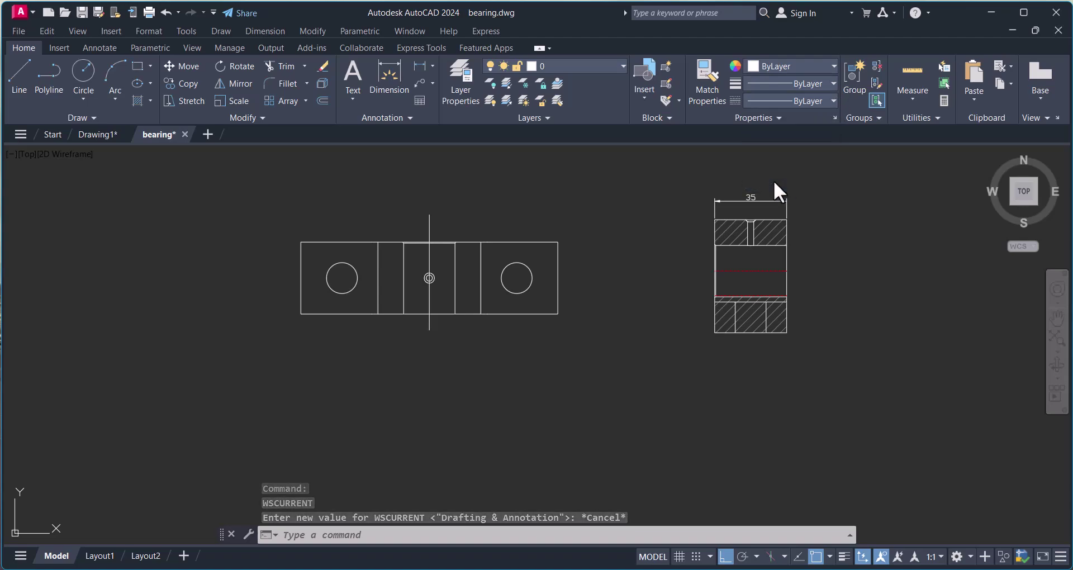
pyautogui.click(679, 93)
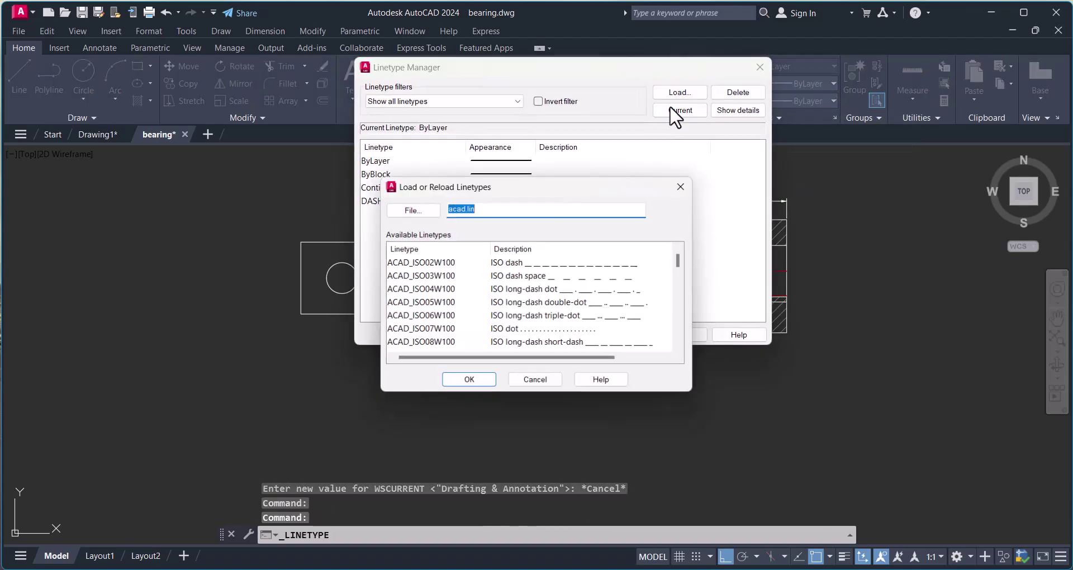
pyautogui.scroll(-5, 541, 331)
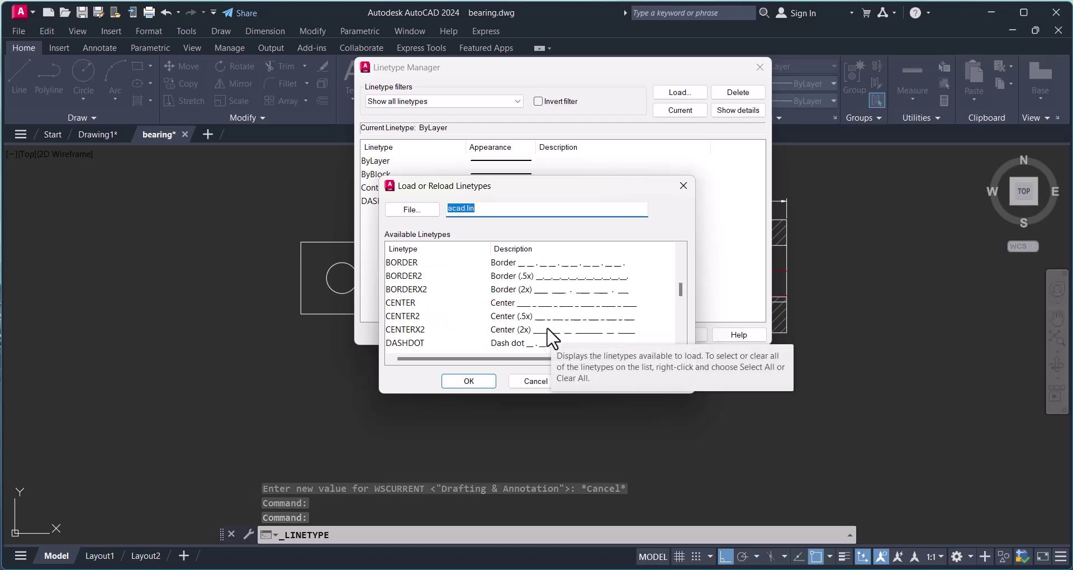
pyautogui.click(503, 304)
pyautogui.click(492, 381)
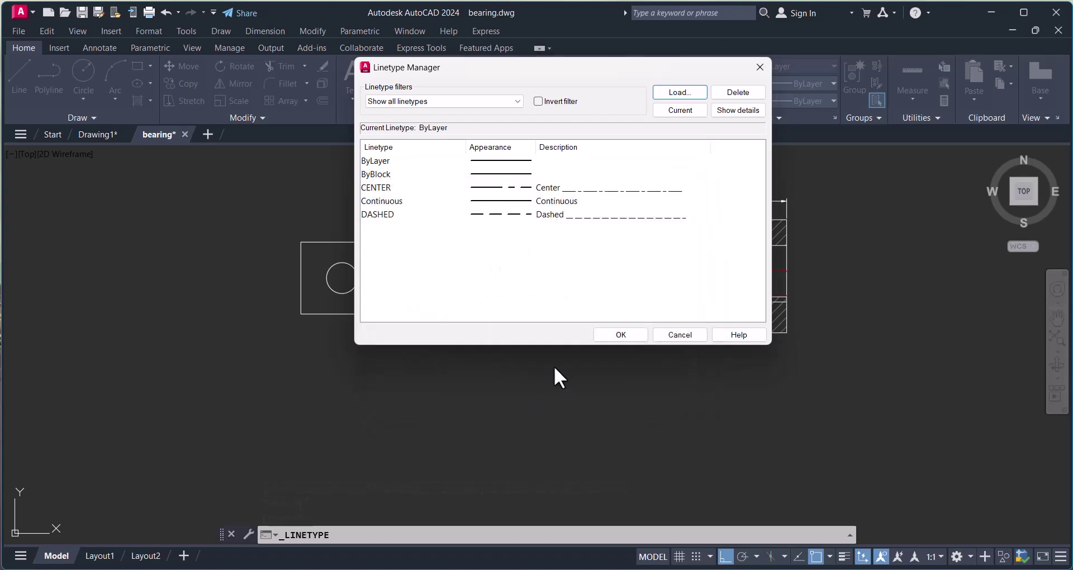
pyautogui.click(619, 334)
pyautogui.press('Escape')
# Step: Give the vertical line the CENTER linetype in its Properties
pyautogui.click(433, 223)
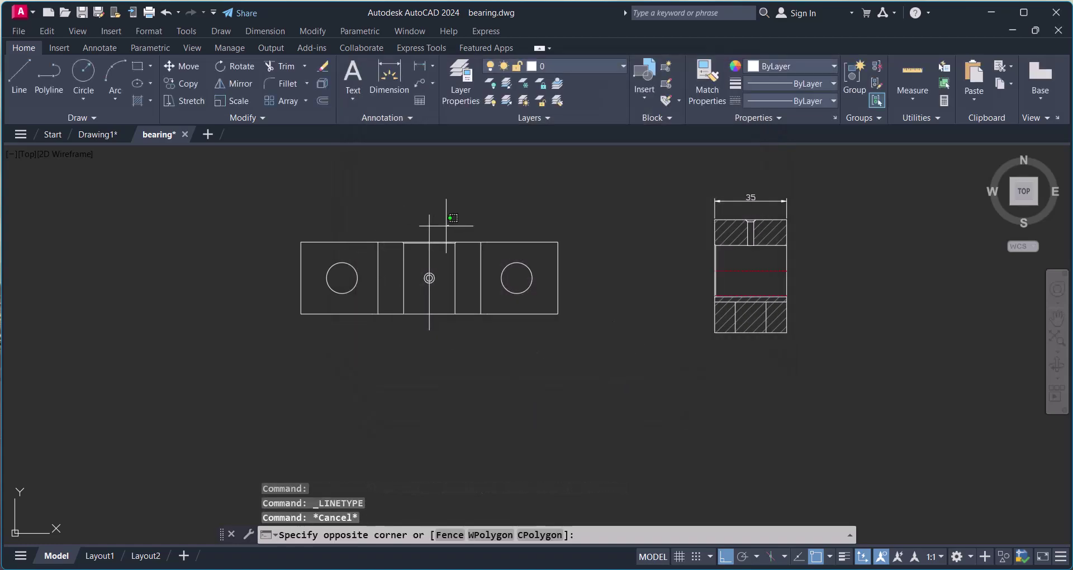
pyautogui.press('Escape')
pyautogui.press('Escape')
pyautogui.click(439, 211)
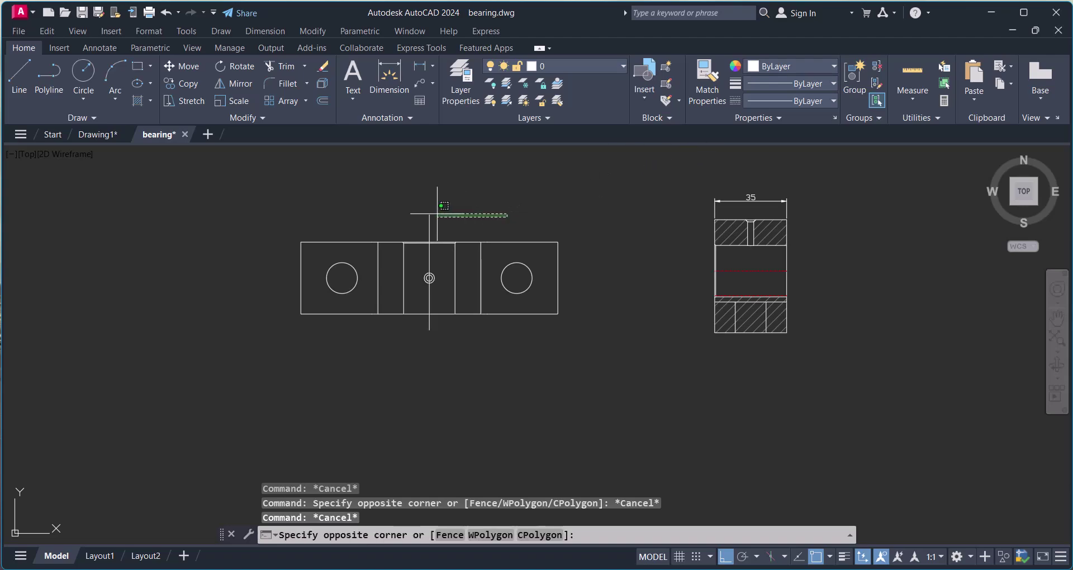
pyautogui.click(426, 213)
pyautogui.write('ch')
pyautogui.press('Return')
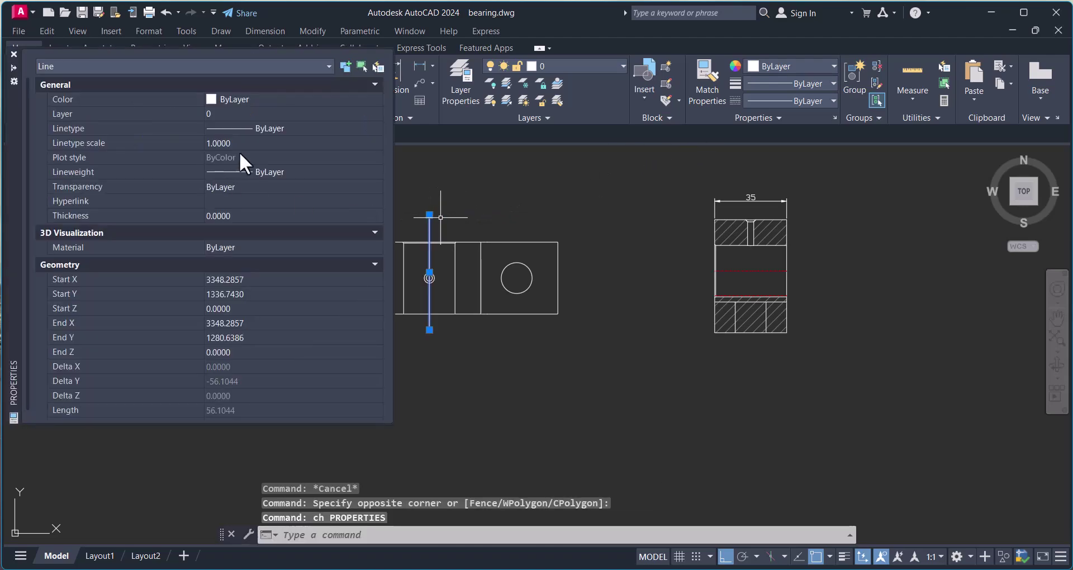
pyautogui.click(270, 127)
pyautogui.click(267, 166)
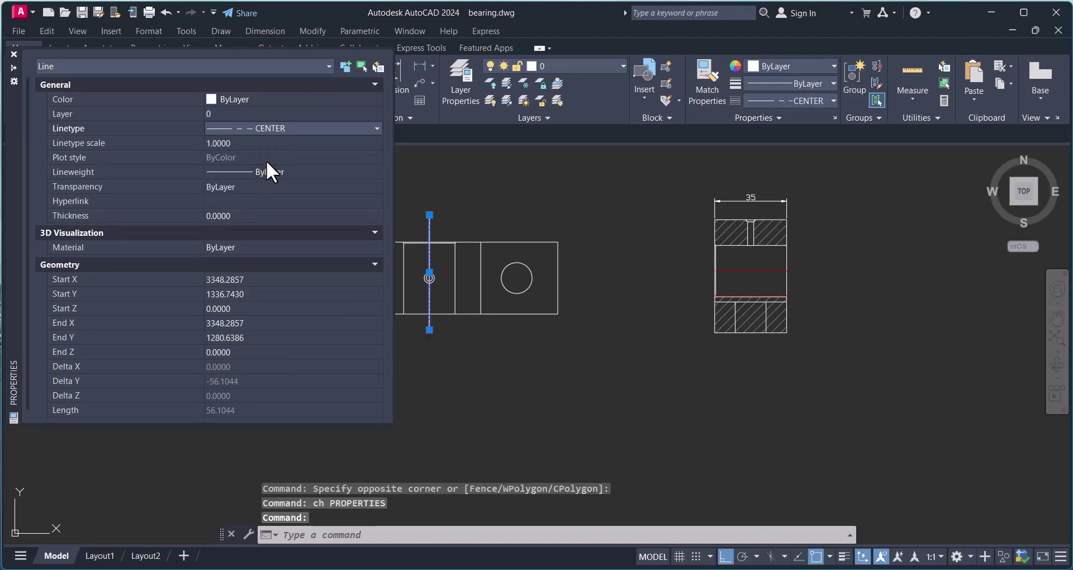
pyautogui.click(13, 53)
pyautogui.press('Escape')
pyautogui.press('Escape')
# Step: Set the linetype scale (LTSCALE) to 10
pyautogui.scroll(3, 386, 246)
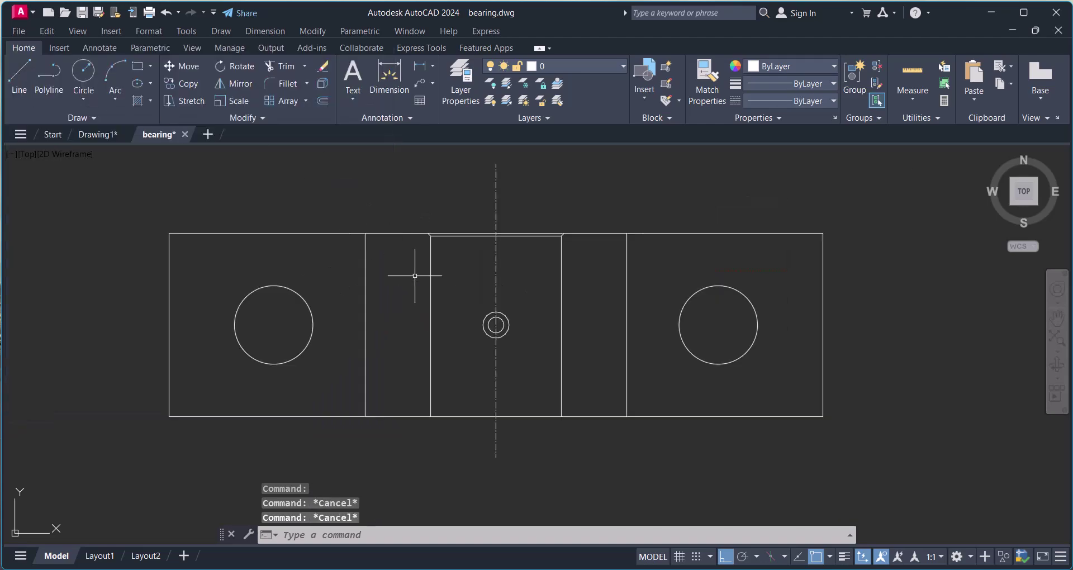
pyautogui.write('LTS')
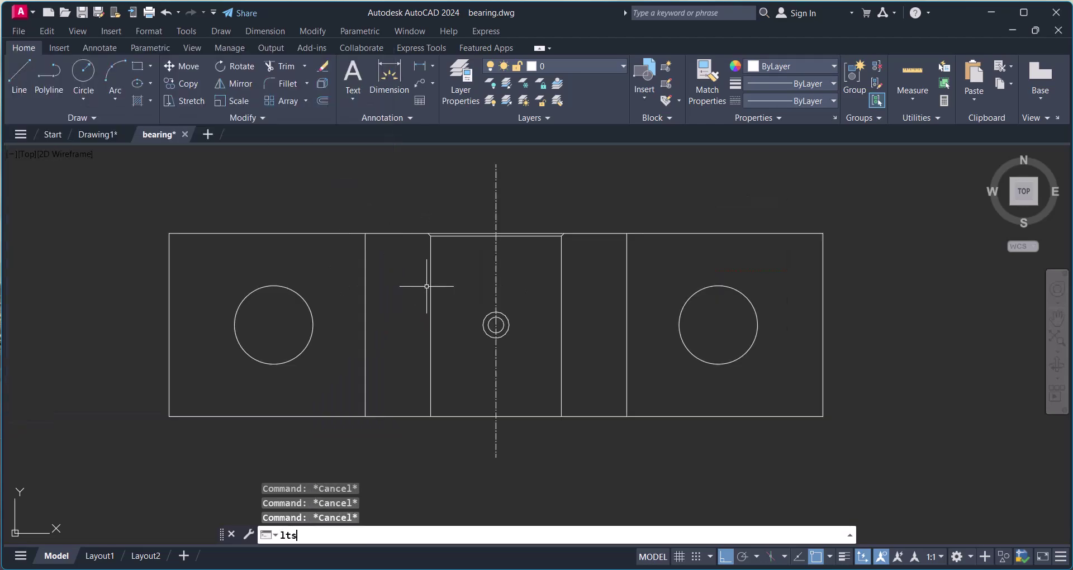
pyautogui.press('Return')
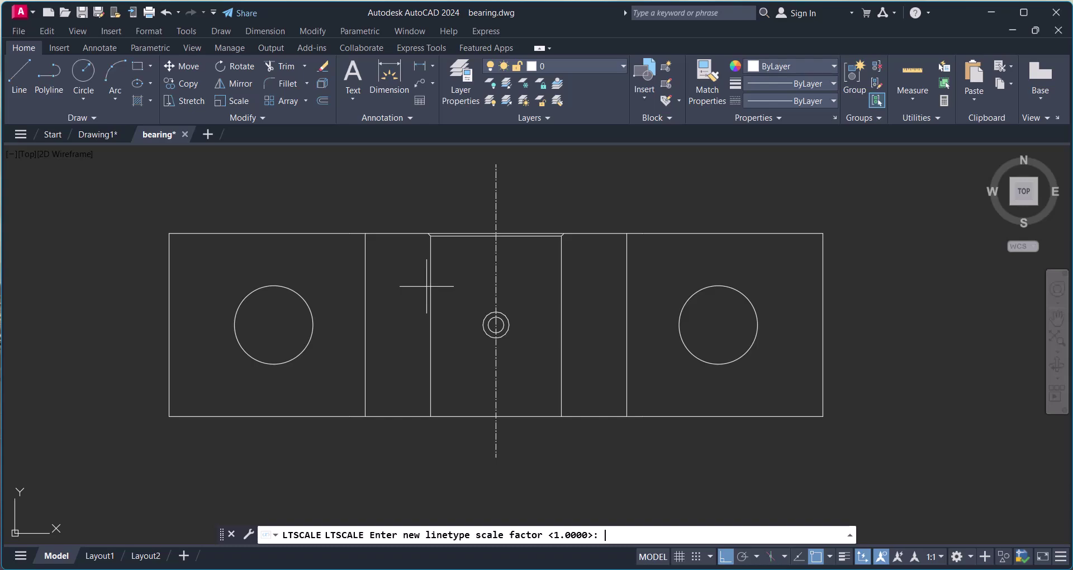
pyautogui.write('10')
pyautogui.press('Return')
pyautogui.scroll(-2, 534, 263)
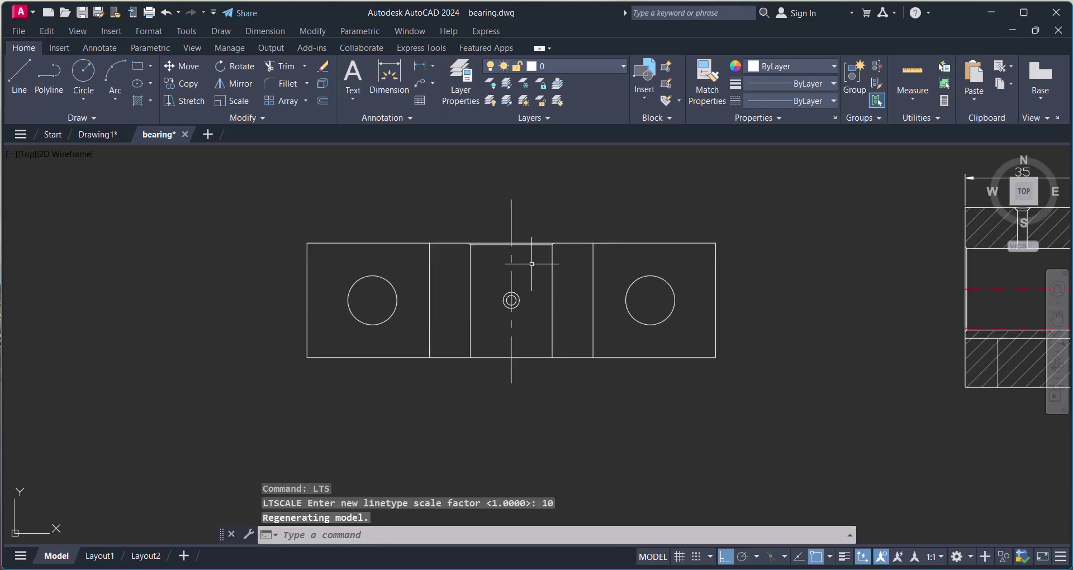
pyautogui.press('Escape')
pyautogui.press('Escape')
# Step: Draw a horizontal line through the hole centres, extending its left end past the bearing
pyautogui.write('l')
pyautogui.press('Return')
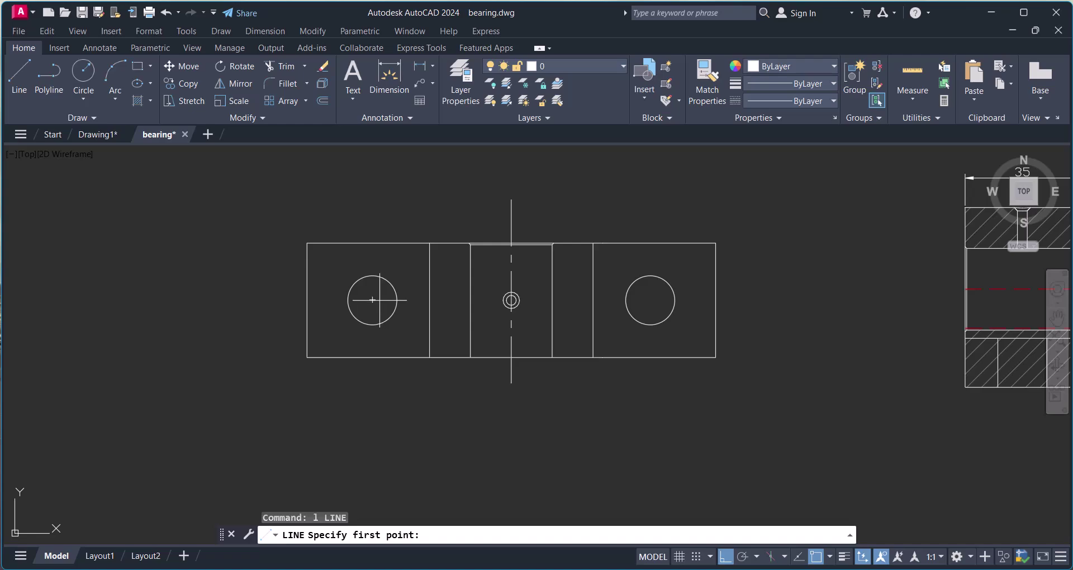
pyautogui.click(372, 300)
pyautogui.click(790, 304)
pyautogui.press('Escape')
pyautogui.press('Escape')
pyautogui.click(445, 304)
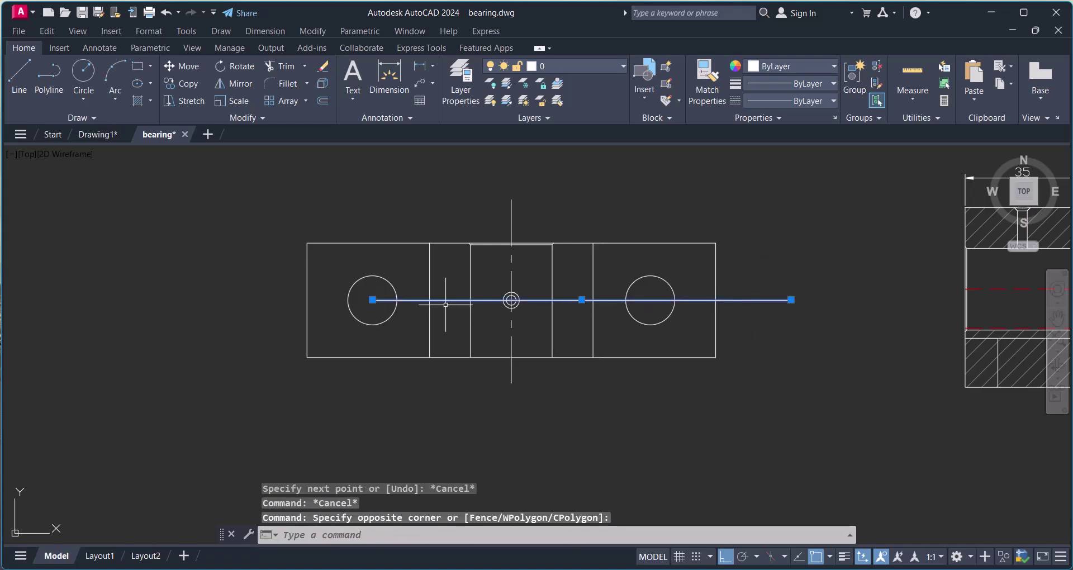
pyautogui.click(372, 300)
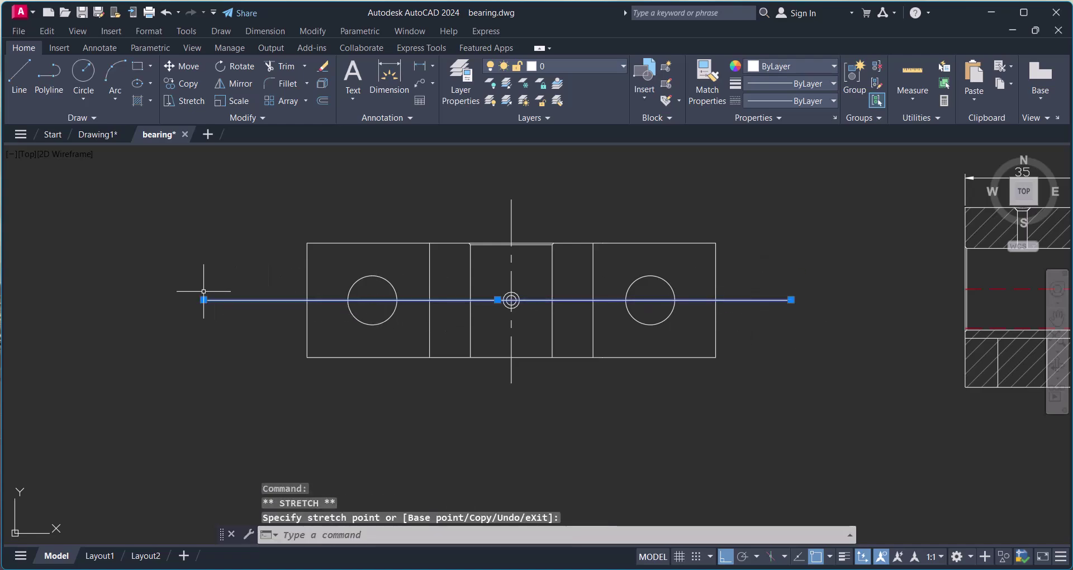
pyautogui.click(203, 300)
pyautogui.press('Escape')
pyautogui.press('Escape')
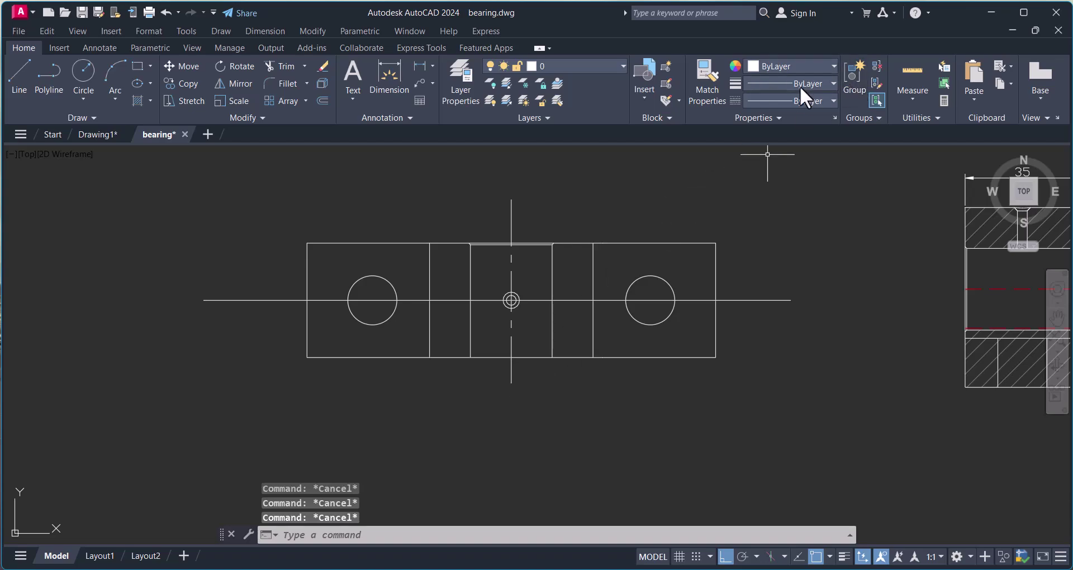
# Step: Match the horizontal line's properties to the vertical CENTER line
pyautogui.click(714, 79)
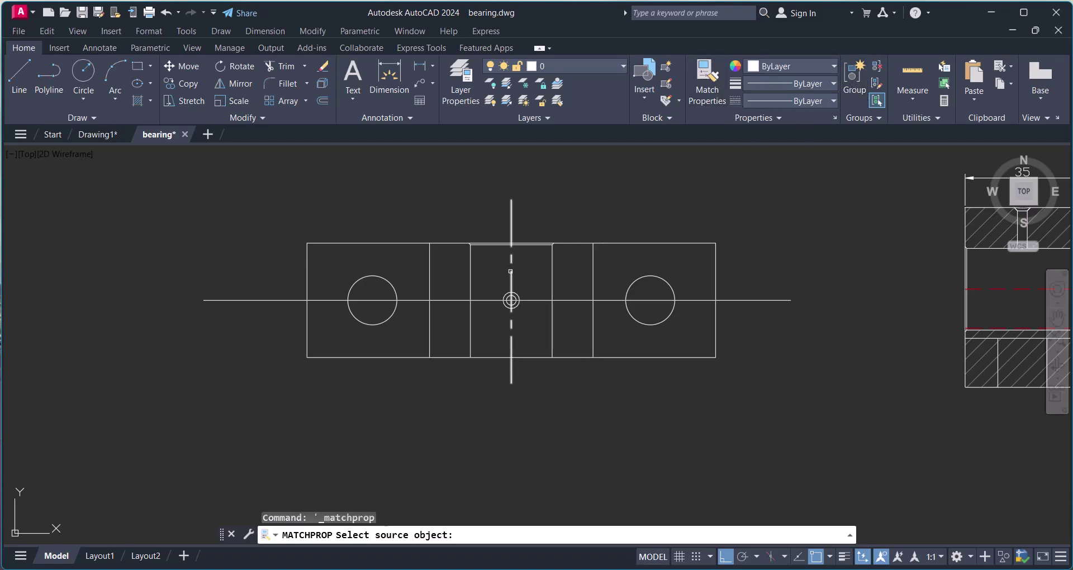
pyautogui.click(511, 282)
pyautogui.click(545, 302)
pyautogui.press('Escape')
pyautogui.press('Escape')
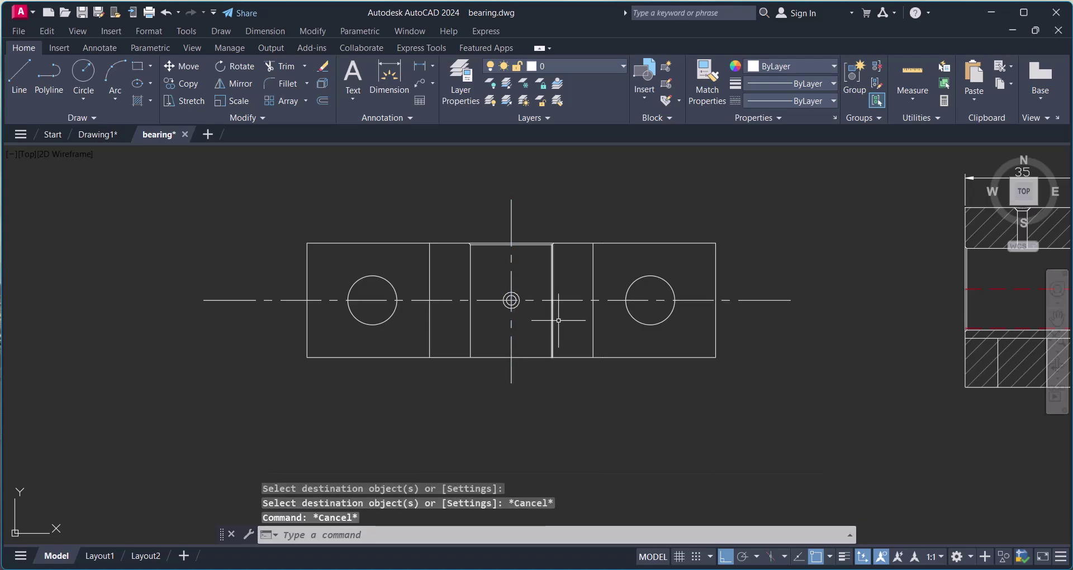
pyautogui.moveTo(628, 305); pyautogui.dragTo(421, 309, button='middle')
pyautogui.moveTo(350, 300); pyautogui.dragTo(383, 345, button='middle')
pyautogui.press('Escape')
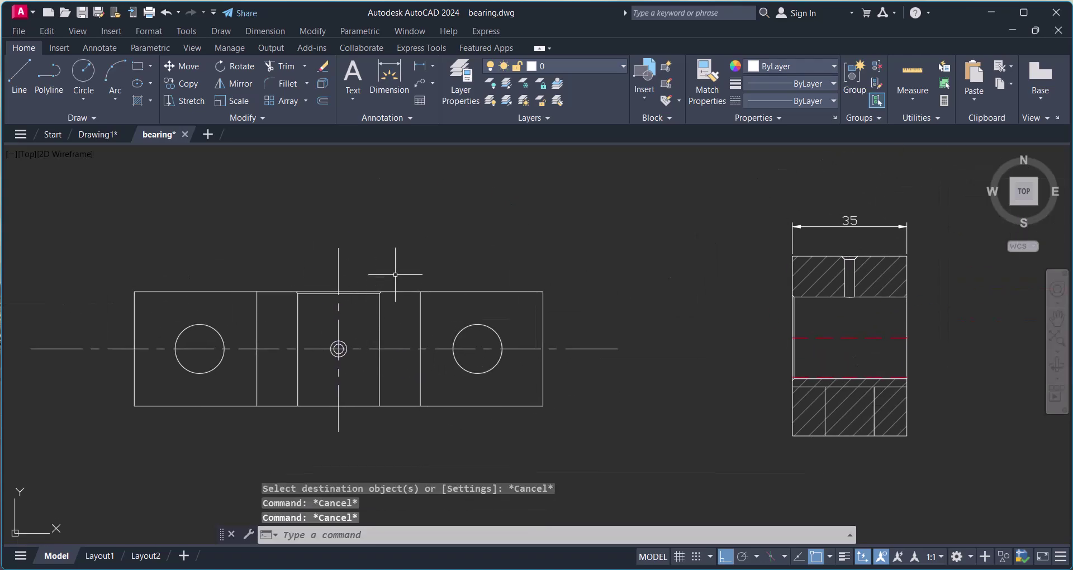
pyautogui.press('Escape')
pyautogui.write('le')
pyautogui.press('Return')
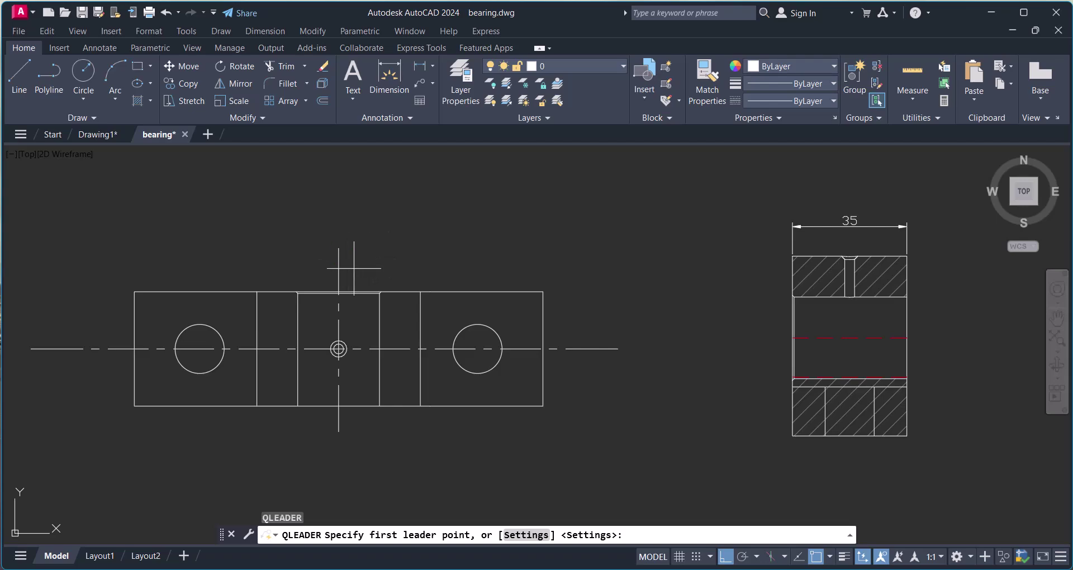
# Step: Place a left-pointing leader arrow above the top of the vertical centre line
pyautogui.click(342, 249)
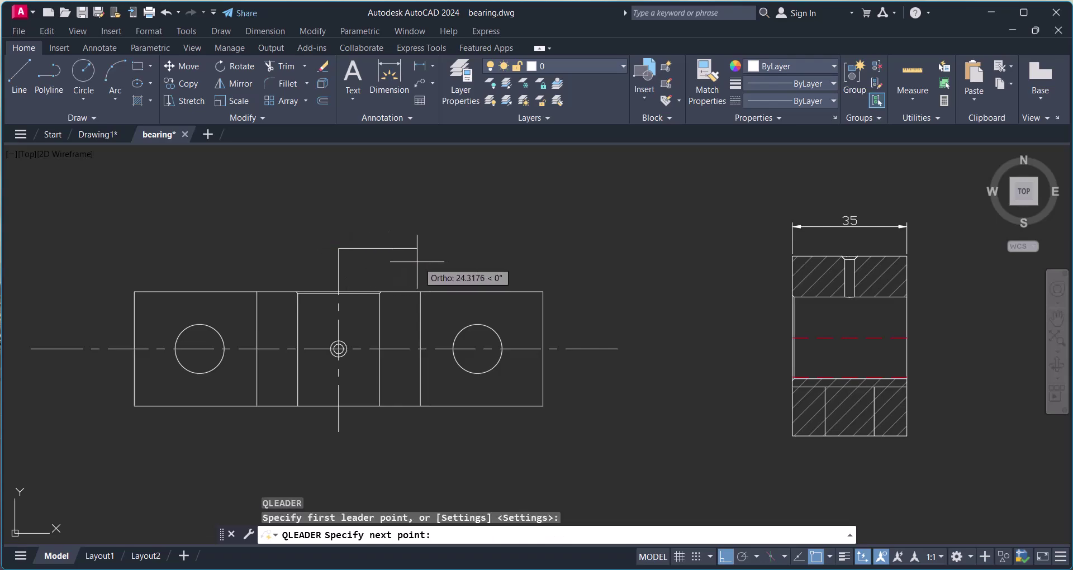
pyautogui.click(358, 256)
pyautogui.press('Escape')
pyautogui.press('Escape')
pyautogui.scroll(5, 357, 256)
pyautogui.moveTo(341, 259); pyautogui.dragTo(403, 299, button='middle')
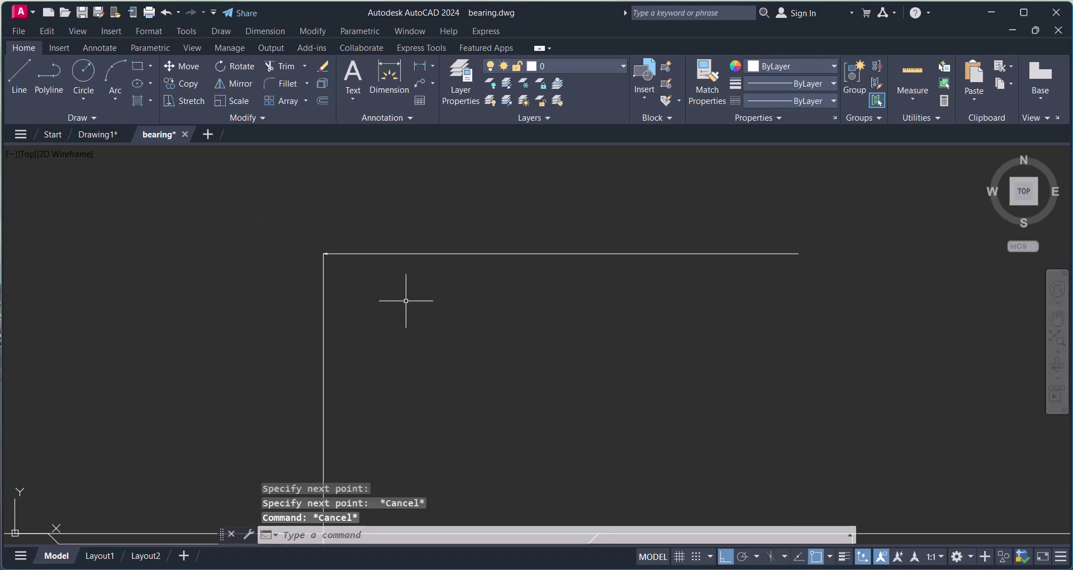
# Step: Set the leader's arrow size to 5 in Properties
pyautogui.click(404, 299)
pyautogui.click(398, 248)
pyautogui.write('ch')
pyautogui.press('Return')
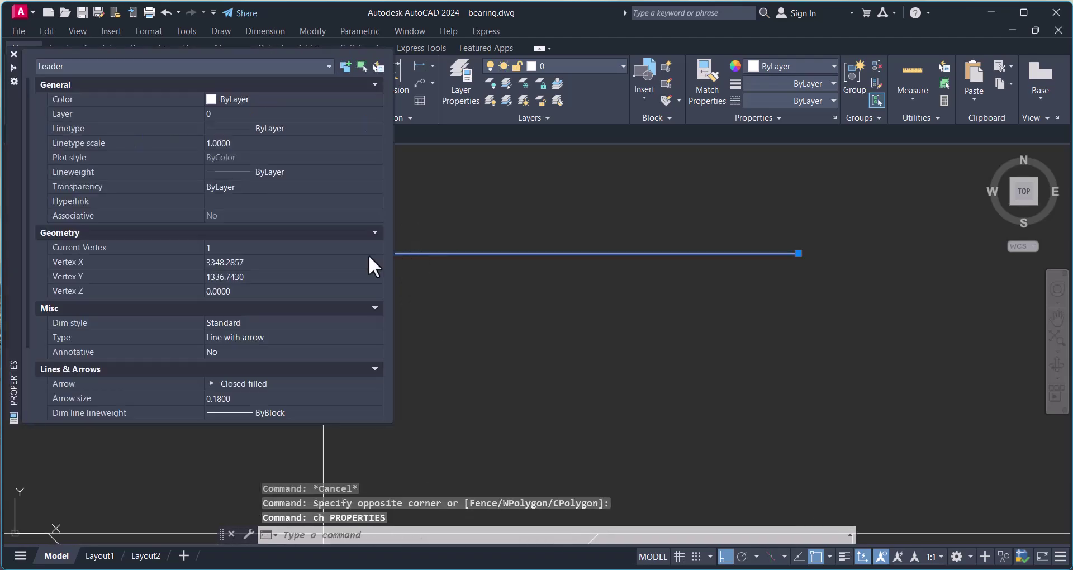
pyautogui.click(239, 397)
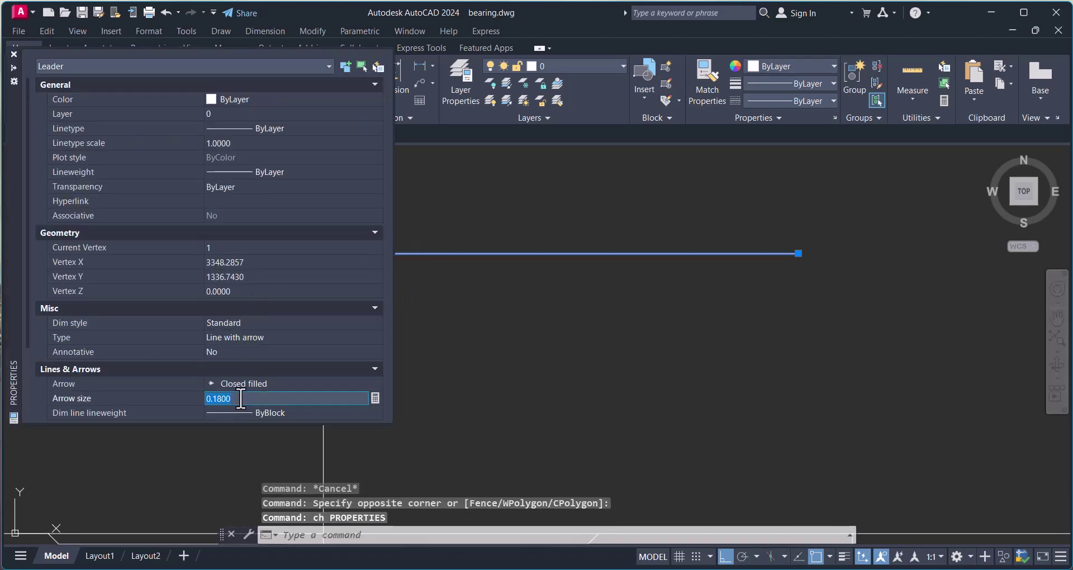
pyautogui.write('10')
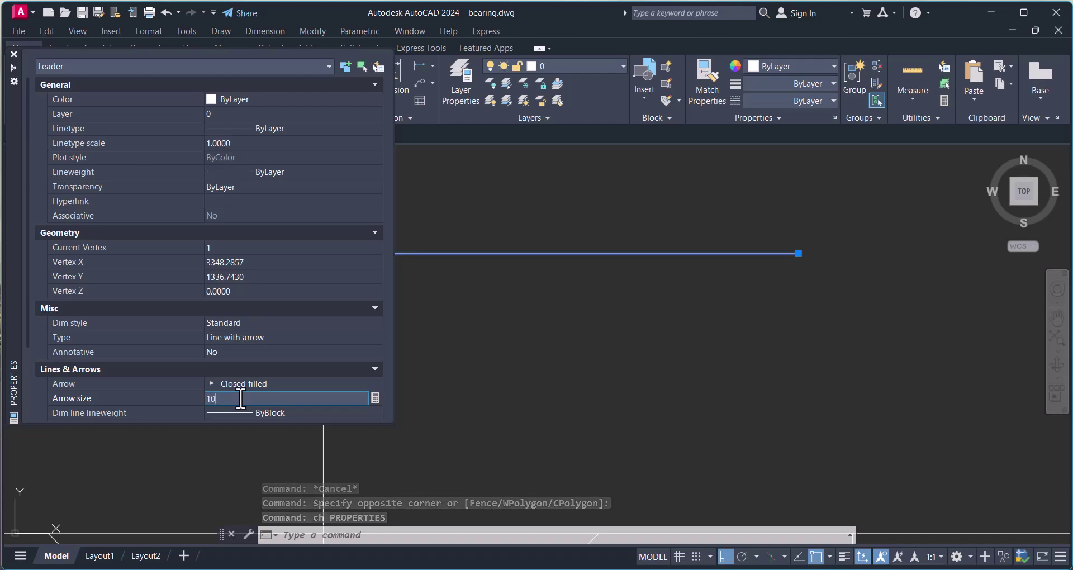
pyautogui.press('Return')
pyautogui.click(241, 398)
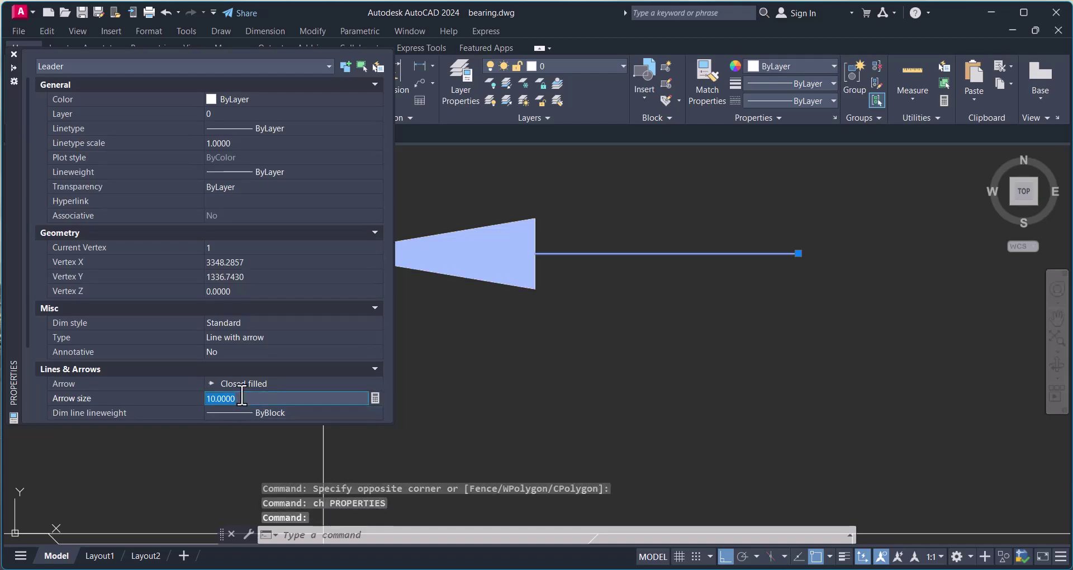
pyautogui.write('5')
pyautogui.press('Return')
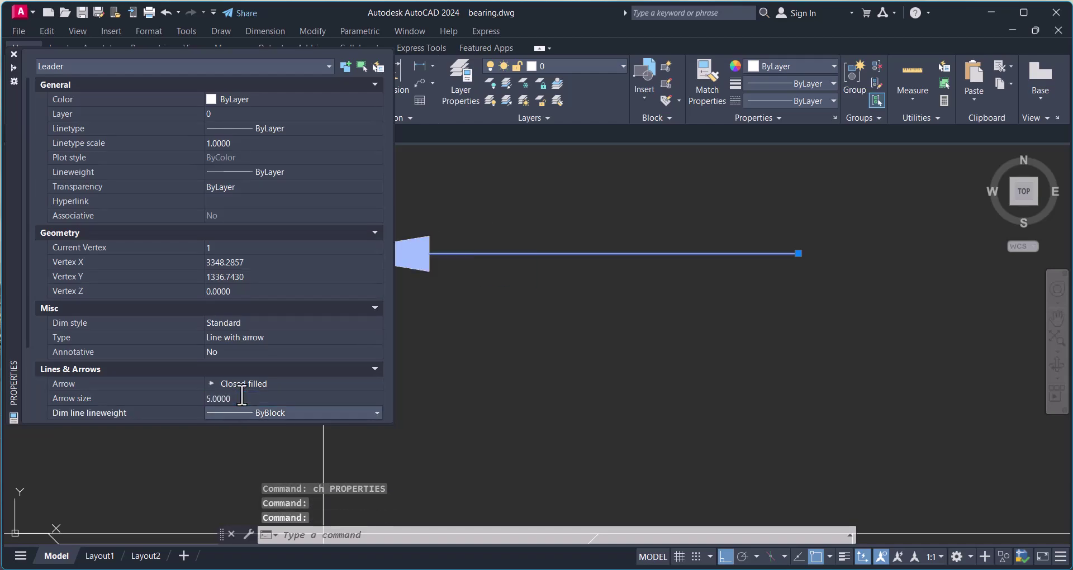
pyautogui.click(14, 54)
pyautogui.press('Escape')
pyautogui.press('Escape')
pyautogui.scroll(-4, 438, 283)
pyautogui.moveTo(505, 336); pyautogui.dragTo(407, 242, button='middle')
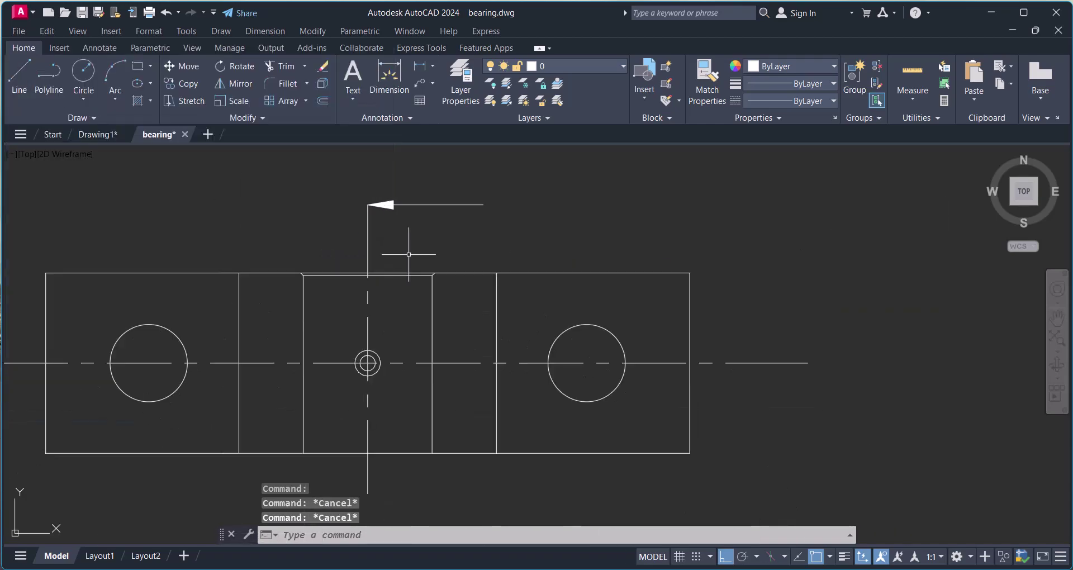
# Step: Create a multiline text box beside the upper arrow with text height 5
pyautogui.scroll(2, 437, 228)
pyautogui.press('Escape')
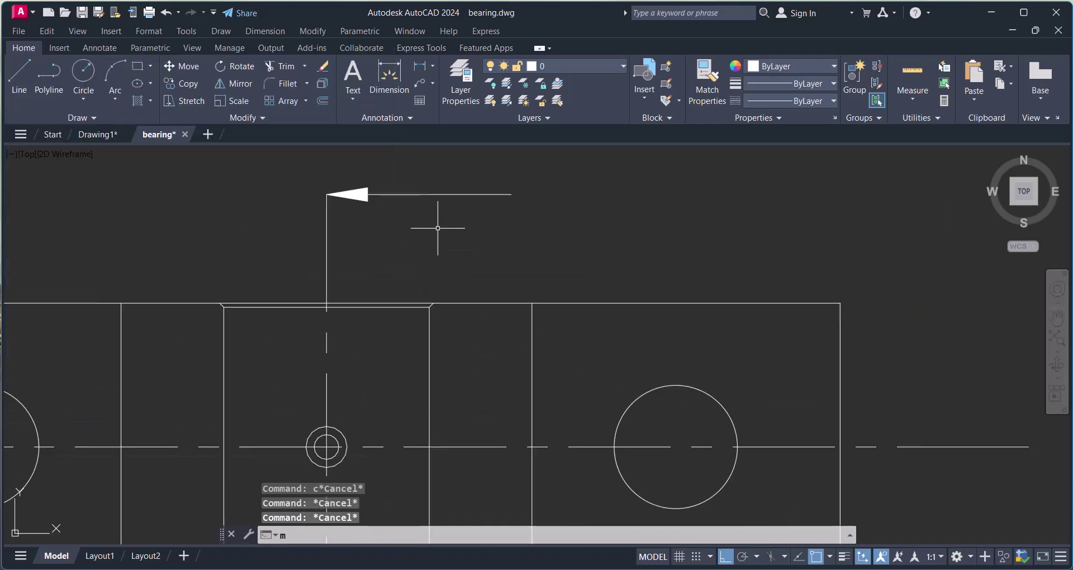
pyautogui.press('Return')
pyautogui.press('Escape')
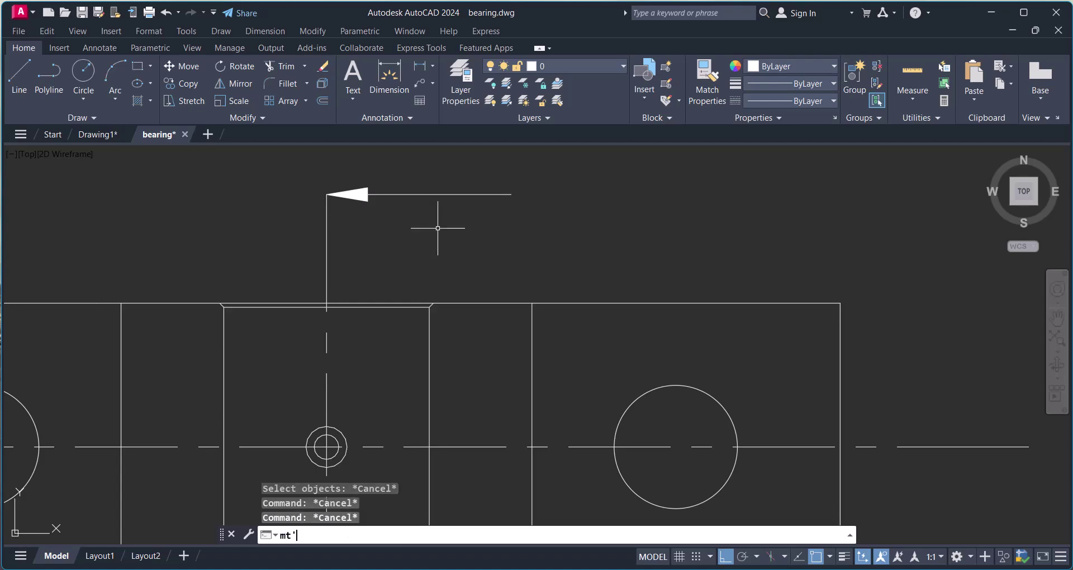
pyautogui.write('mt')
pyautogui.press('Return')
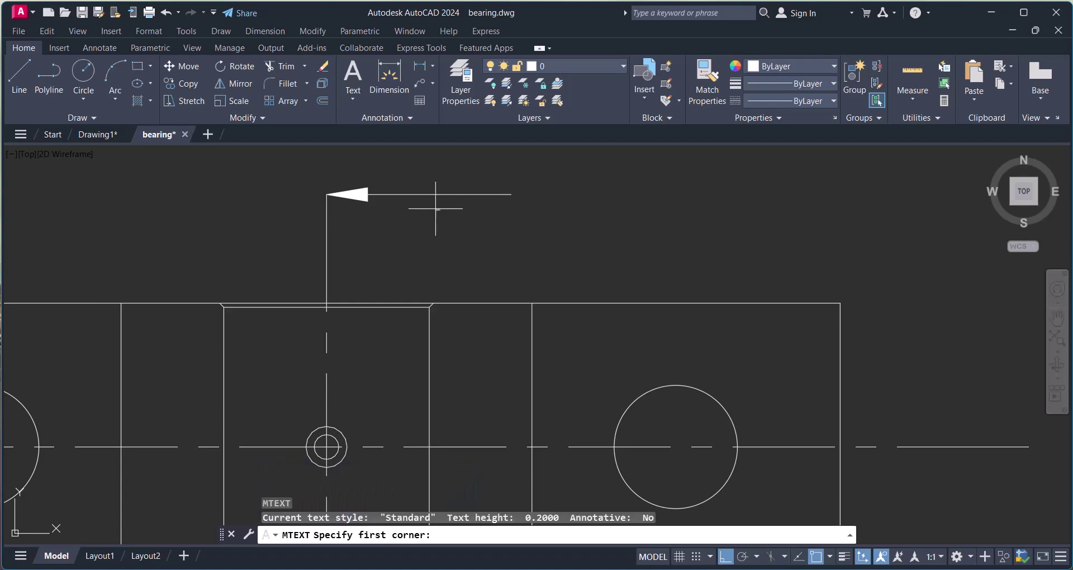
pyautogui.click(403, 162)
pyautogui.click(495, 190)
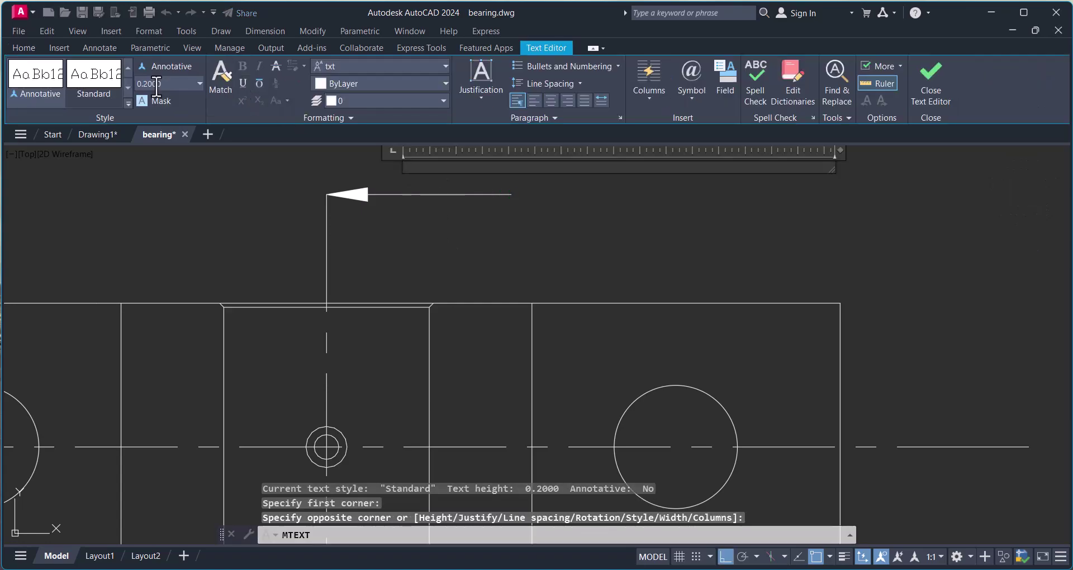
pyautogui.write('5')
pyautogui.press('Return')
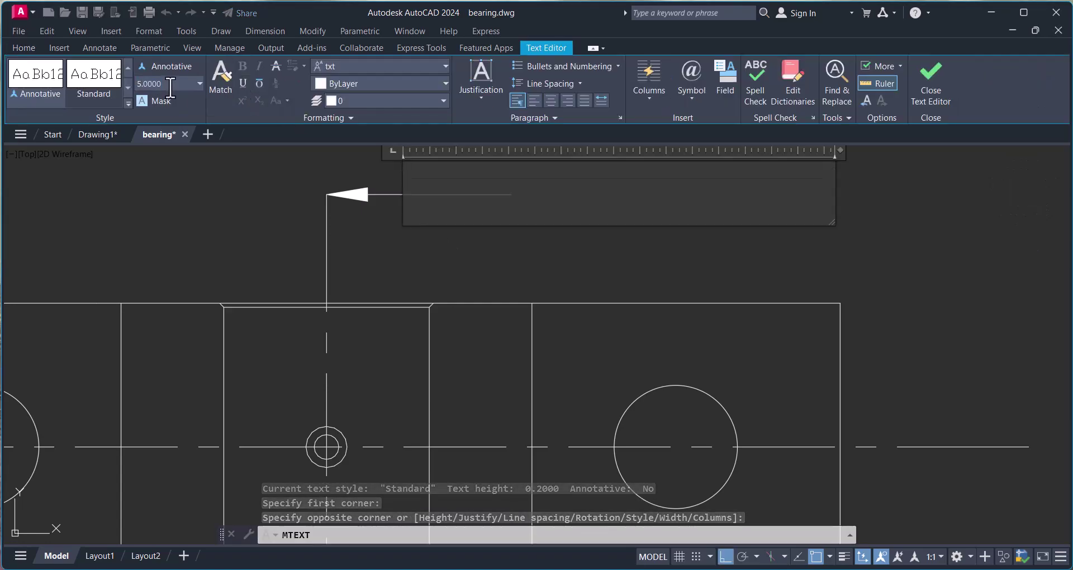
# Step: Set the text font to Arial
pyautogui.click(405, 66)
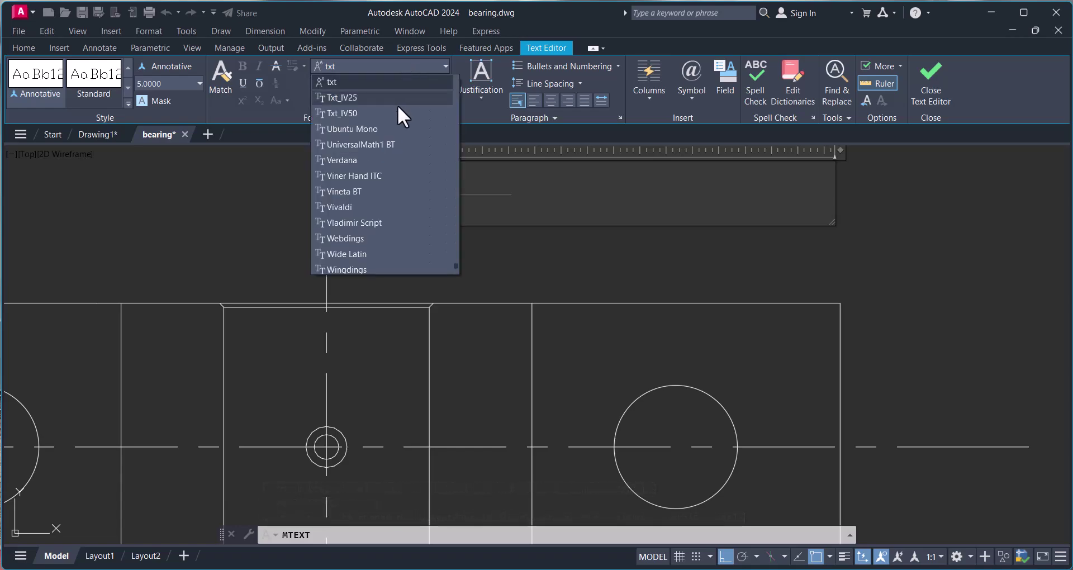
pyautogui.scroll(5, 397, 105)
pyautogui.scroll(12, 398, 140)
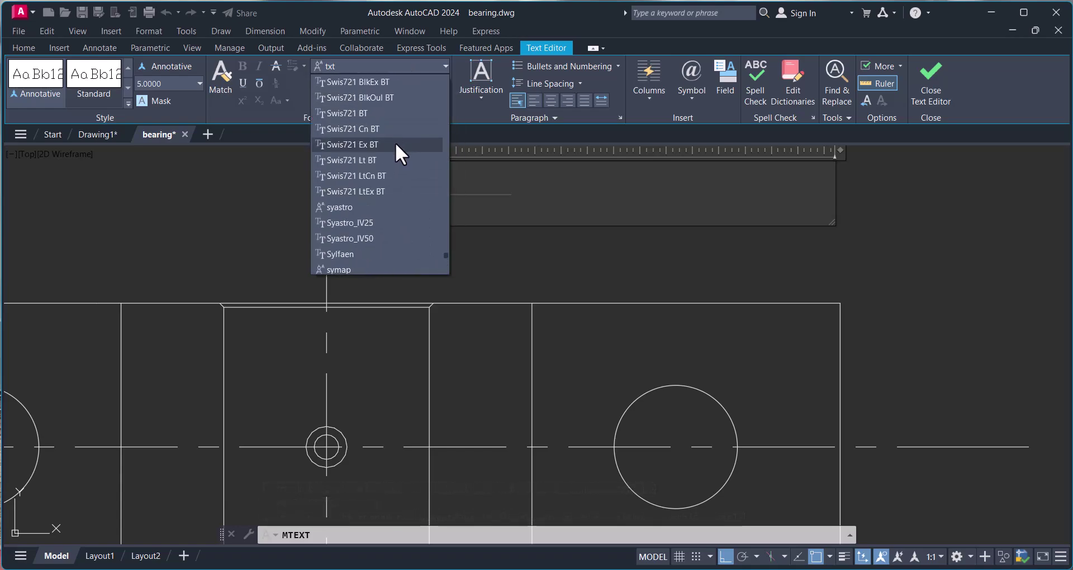
pyautogui.click(354, 62)
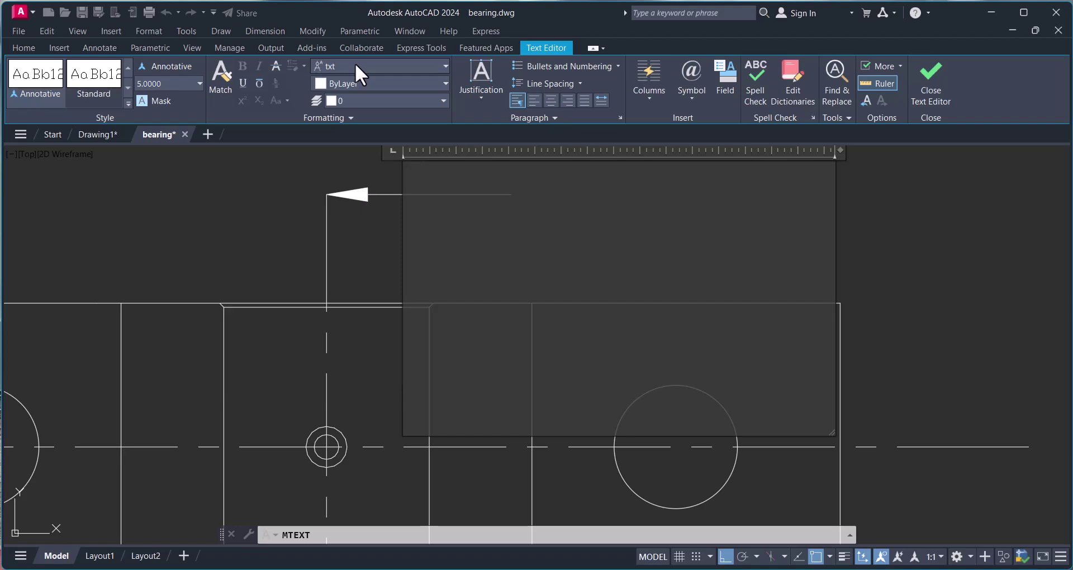
pyautogui.press('a')
pyautogui.press('a')
pyautogui.press('a')
pyautogui.press('a')
pyautogui.press('a')
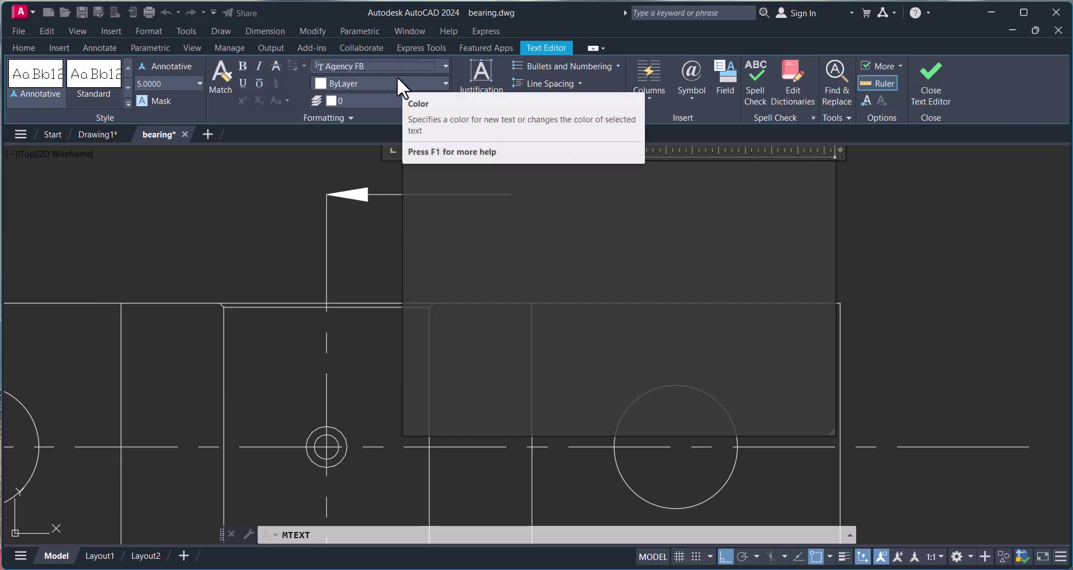
pyautogui.press('Down')
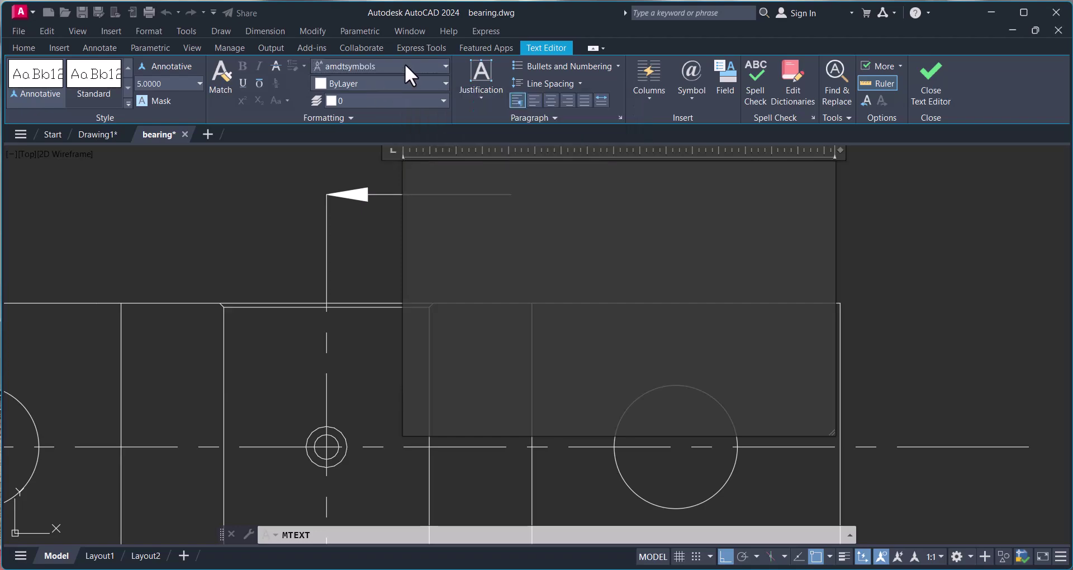
pyautogui.click(404, 63)
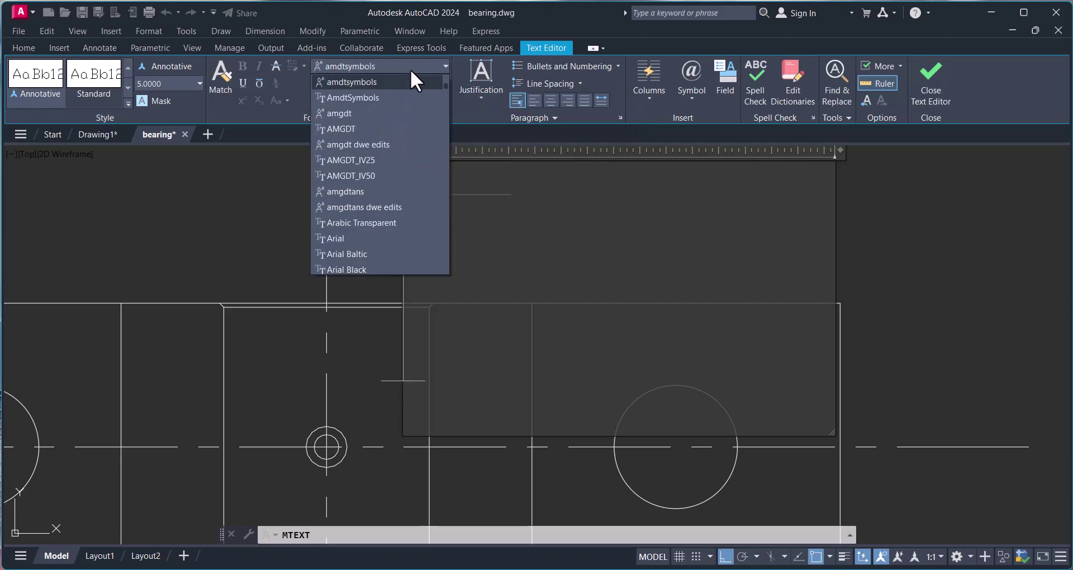
pyautogui.click(345, 239)
# Step: Type a capital A as the label and close the text editor
pyautogui.write('a')
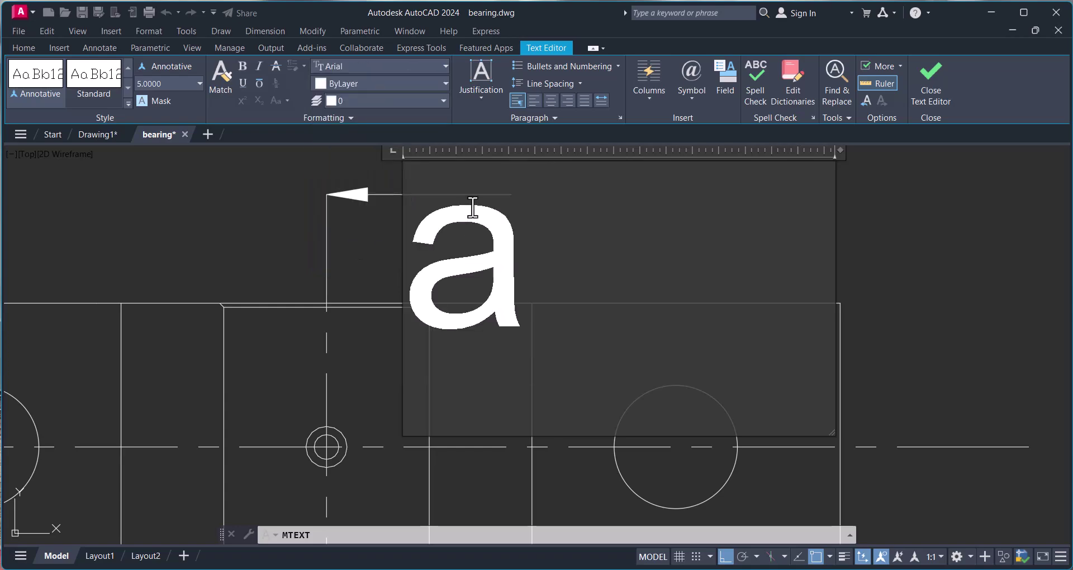
pyautogui.press('BackSpace')
pyautogui.write('A')
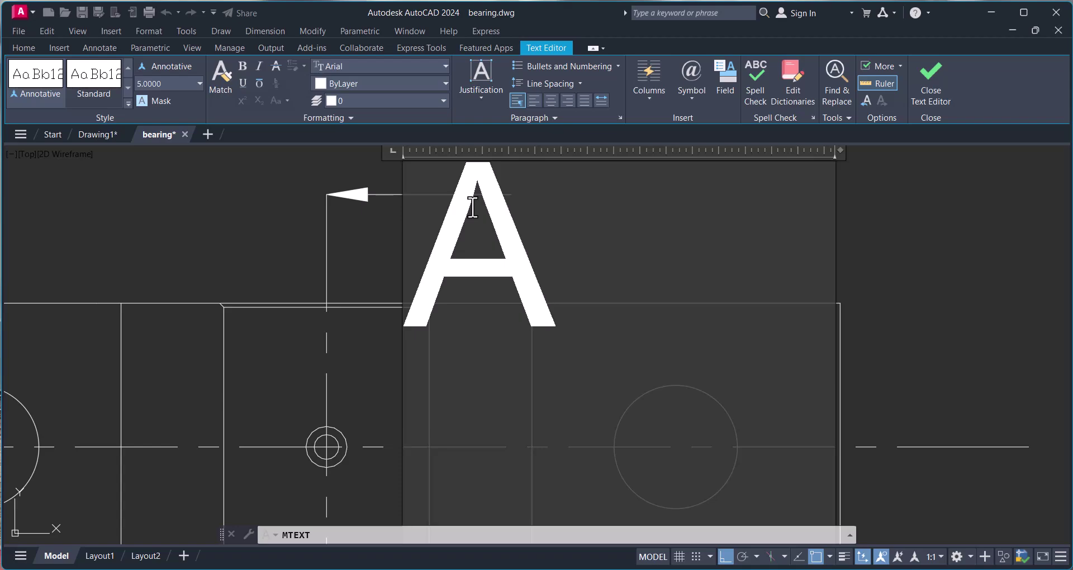
pyautogui.click(925, 277)
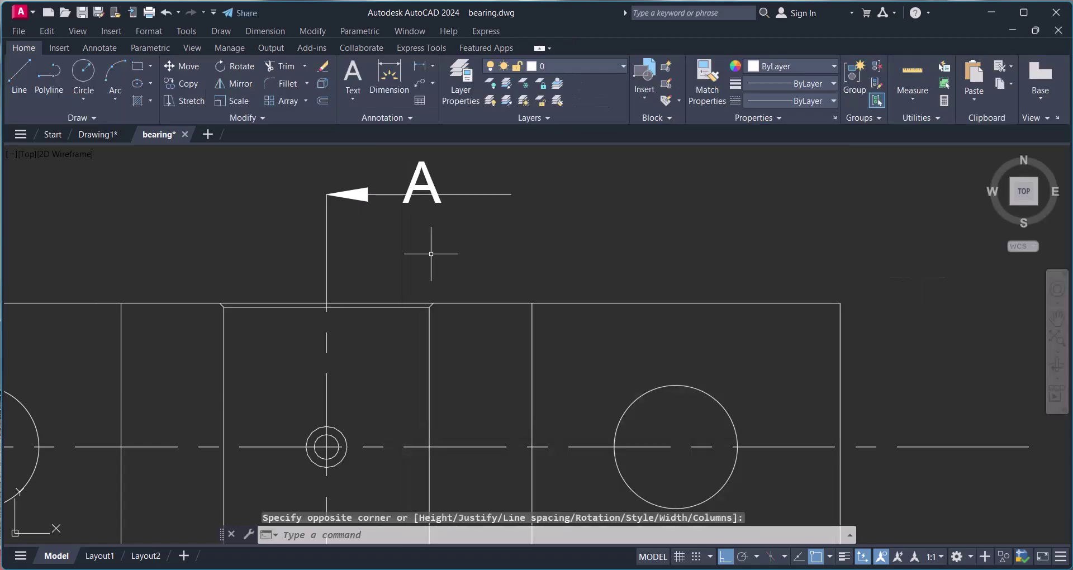
pyautogui.scroll(-2, 366, 304)
pyautogui.scroll(2, 392, 229)
pyautogui.press('Escape')
pyautogui.press('Escape')
# Step: Move the A label so it sits just above the upper cutting-plane arrow
pyautogui.write('m')
pyautogui.press('space')
pyautogui.click(442, 218)
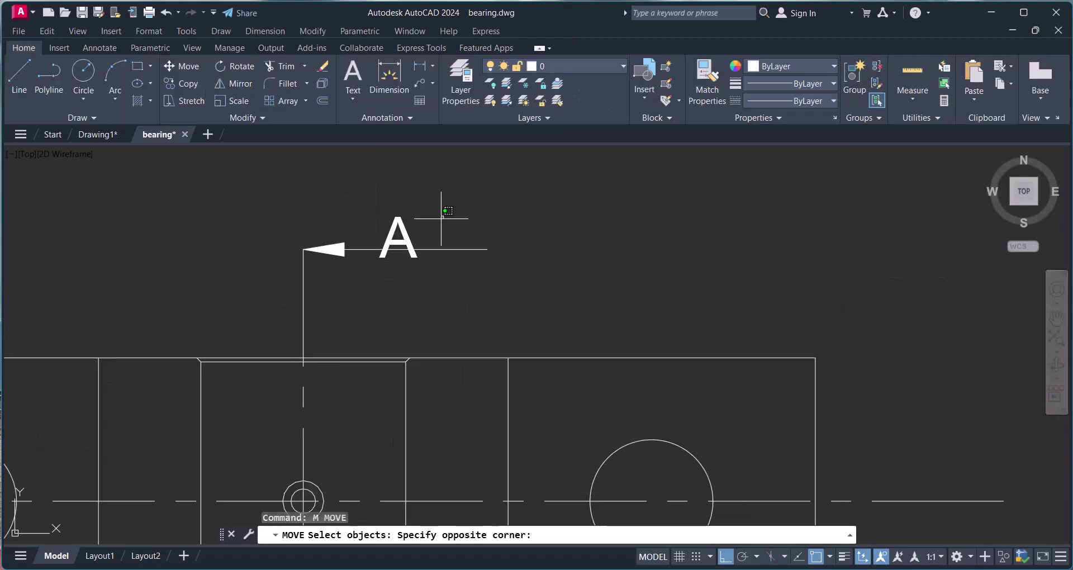
pyautogui.click(397, 234)
pyautogui.press('space')
pyautogui.click(398, 234)
pyautogui.click(414, 205)
pyautogui.scroll(-3, 411, 216)
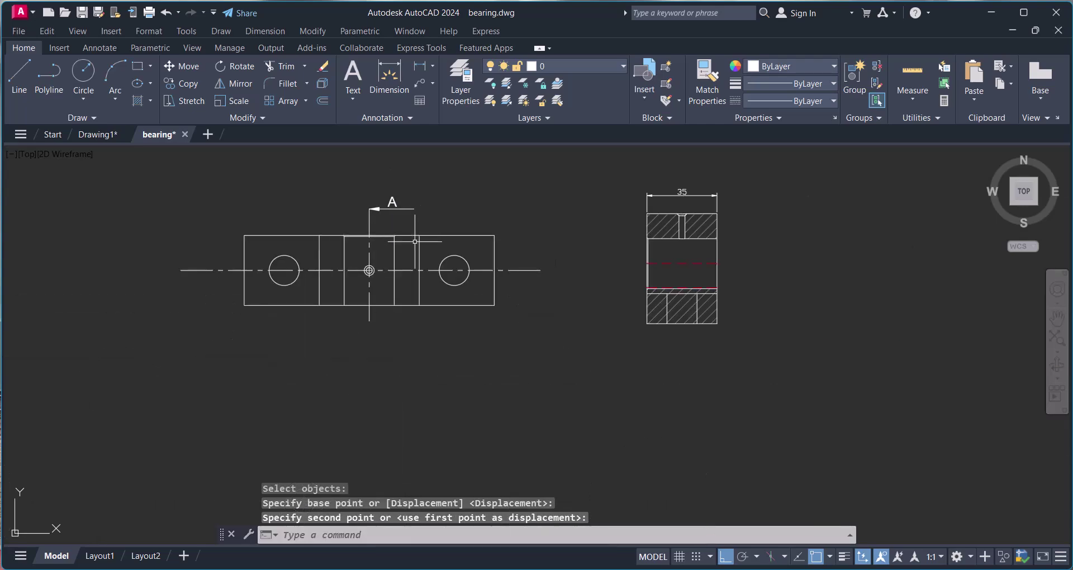
pyautogui.press('Escape')
# Step: Try a COPY near the A; the selection window catches nothing, so cancel it
pyautogui.write('c')
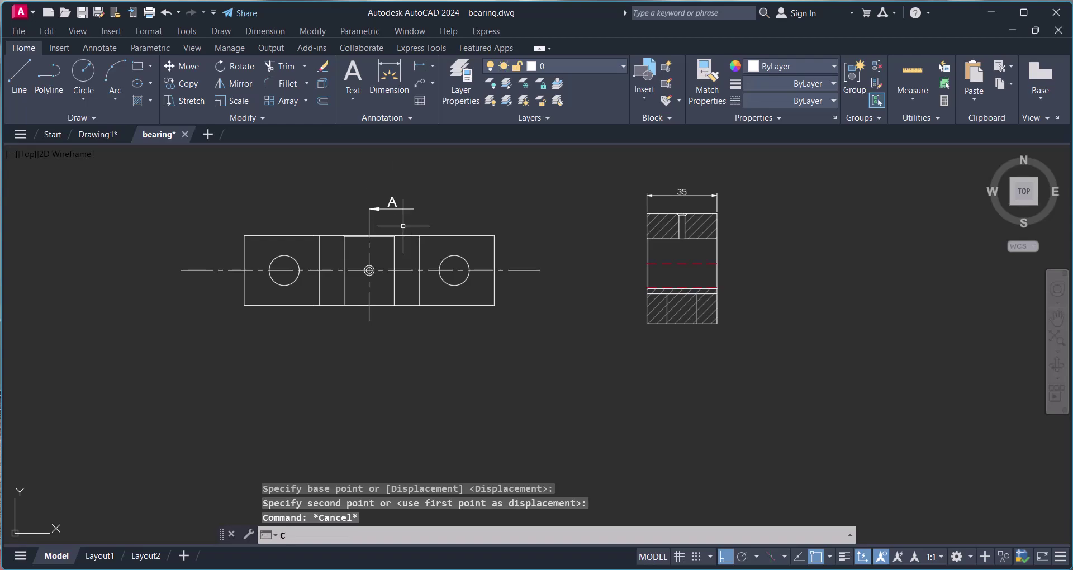
pyautogui.write('o')
pyautogui.press('space')
pyautogui.scroll(2, 407, 191)
pyautogui.click(414, 178)
pyautogui.click(385, 200)
pyautogui.press('Escape')
pyautogui.press('Escape')
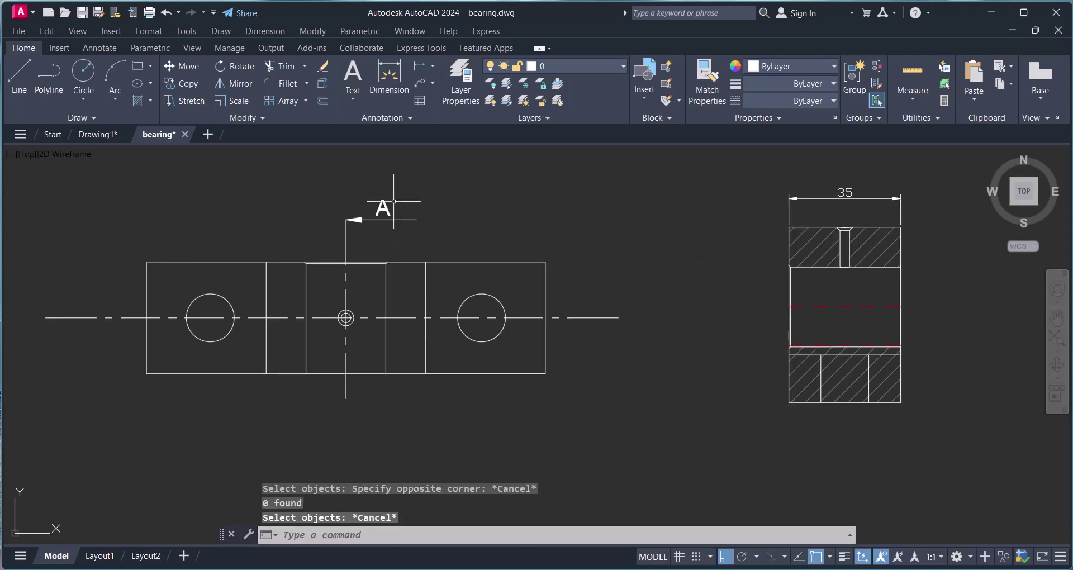
# Step: Copy the arrow and its A label to below the rectangle
pyautogui.write('cond')
pyautogui.scroll(4, 429, 241)
pyautogui.click(426, 242)
pyautogui.click(257, 165)
pyautogui.press('space')
pyautogui.click(267, 164)
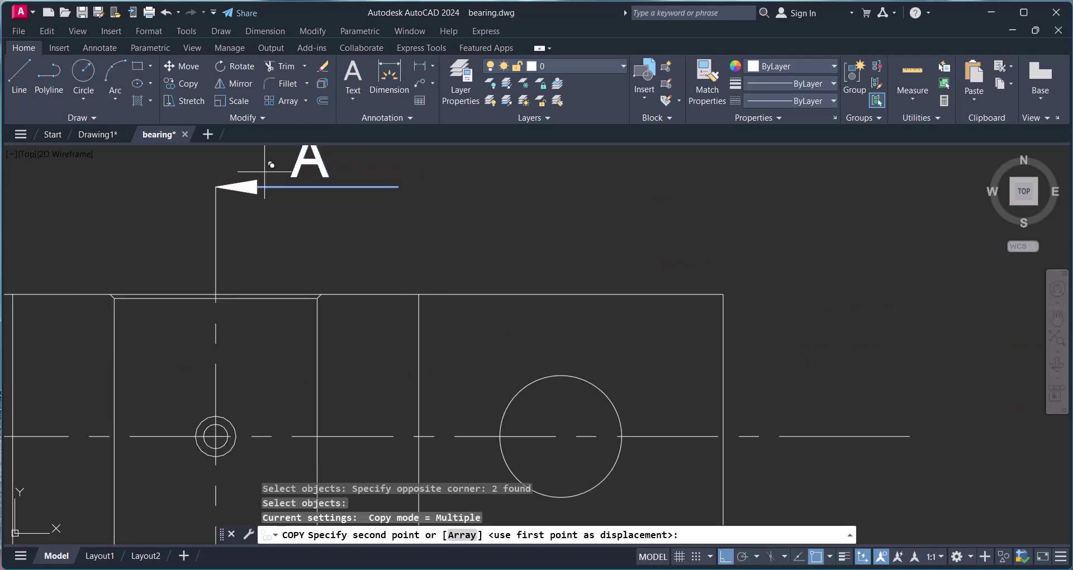
pyautogui.moveTo(279, 243); pyautogui.dragTo(291, 106, button='middle')
pyautogui.moveTo(335, 366); pyautogui.dragTo(324, 241, button='middle')
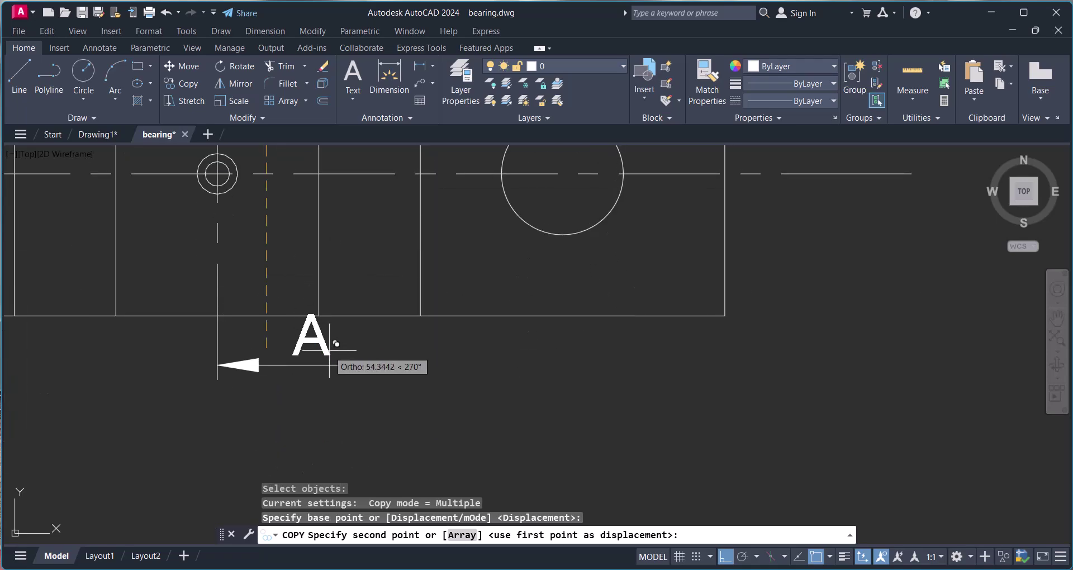
pyautogui.click(332, 358)
pyautogui.press('Escape')
pyautogui.press('Escape')
pyautogui.press('Escape')
pyautogui.press('Escape')
pyautogui.scroll(-5, 354, 376)
# Step: Move the lower arrow and A label further down
pyautogui.scroll(8, 372, 310)
pyautogui.write('m')
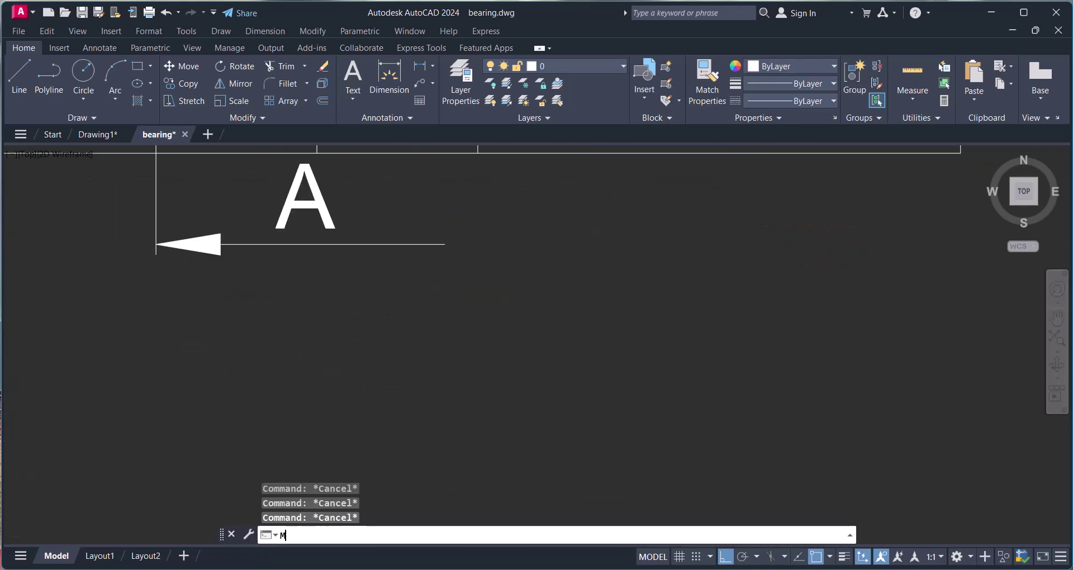
pyautogui.press('Return')
pyautogui.scroll(-4, 371, 310)
pyautogui.click(411, 342)
pyautogui.click(295, 269)
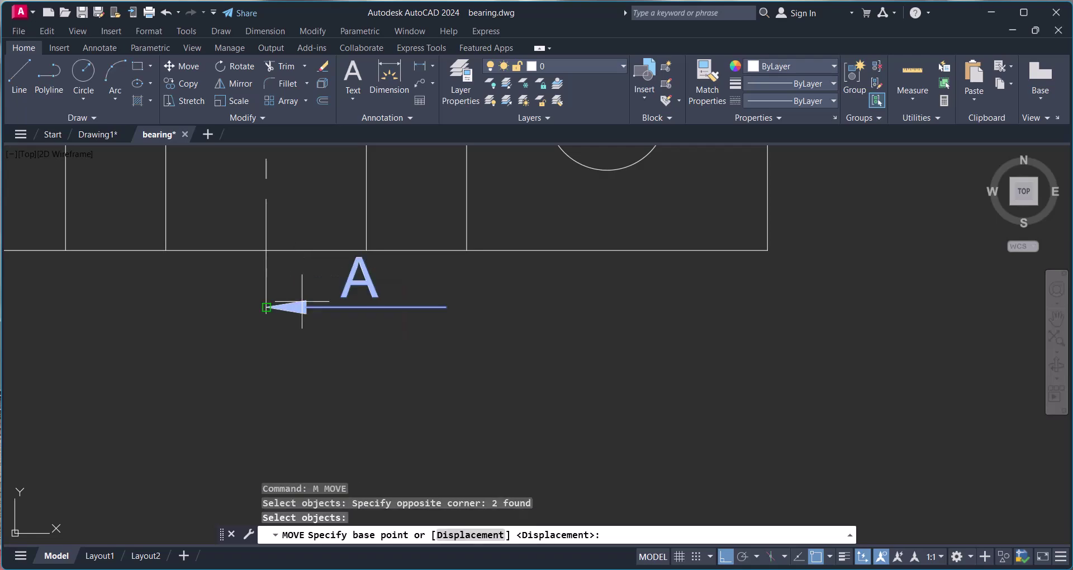
pyautogui.click(332, 337)
pyautogui.click(339, 380)
pyautogui.press('Escape')
pyautogui.press('Escape')
# Step: Grip-stretch the vertical centre line so it extends below the lower arrow
pyautogui.click(296, 315)
pyautogui.click(236, 308)
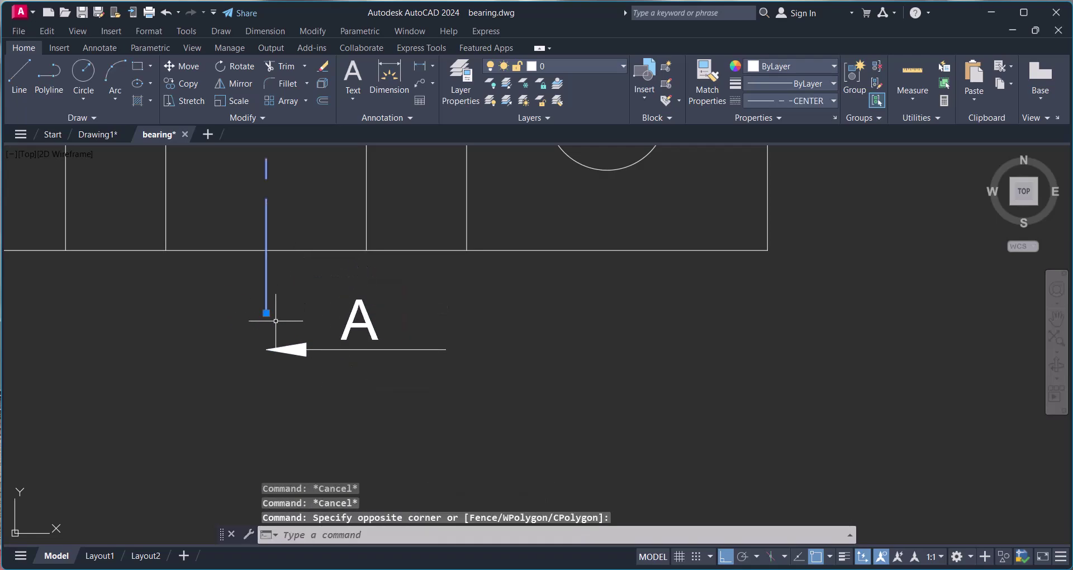
pyautogui.click(266, 313)
pyautogui.click(267, 402)
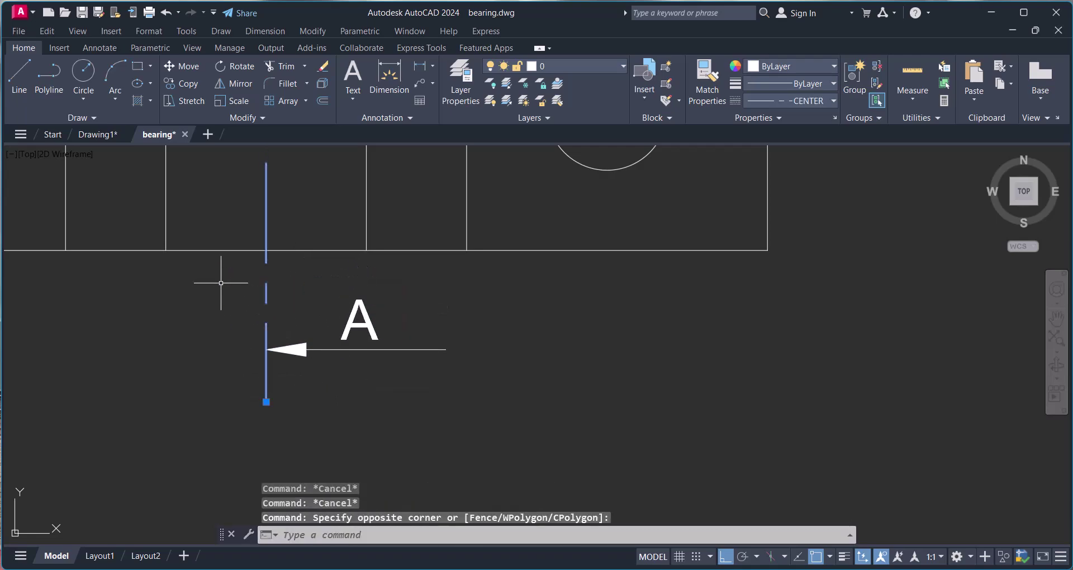
pyautogui.press('Escape')
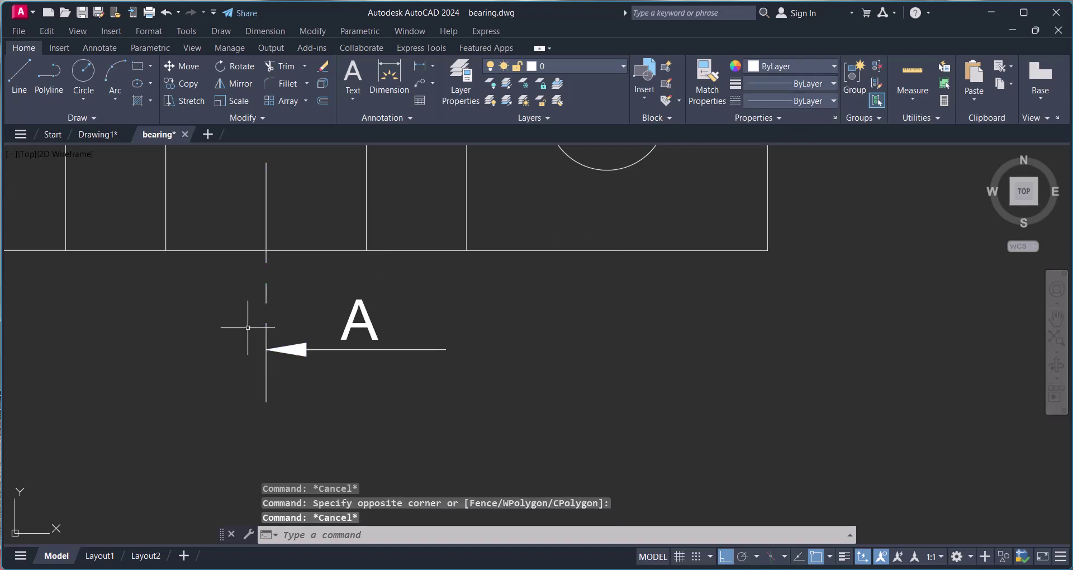
# Step: Give the vertical centre line a 0.30 mm lineweight
pyautogui.click(226, 286)
pyautogui.click(790, 81)
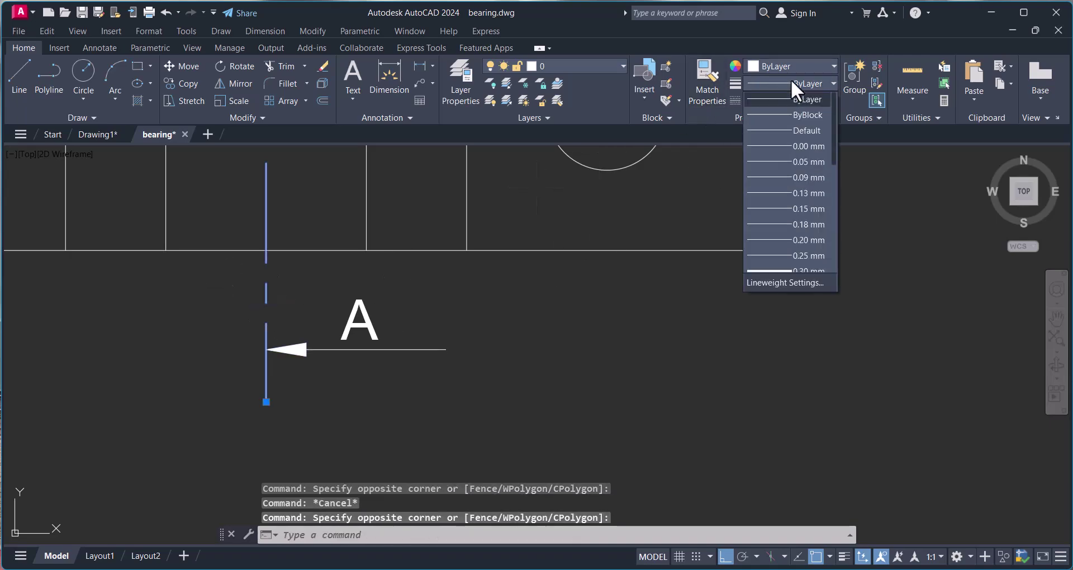
pyautogui.scroll(-2, 805, 237)
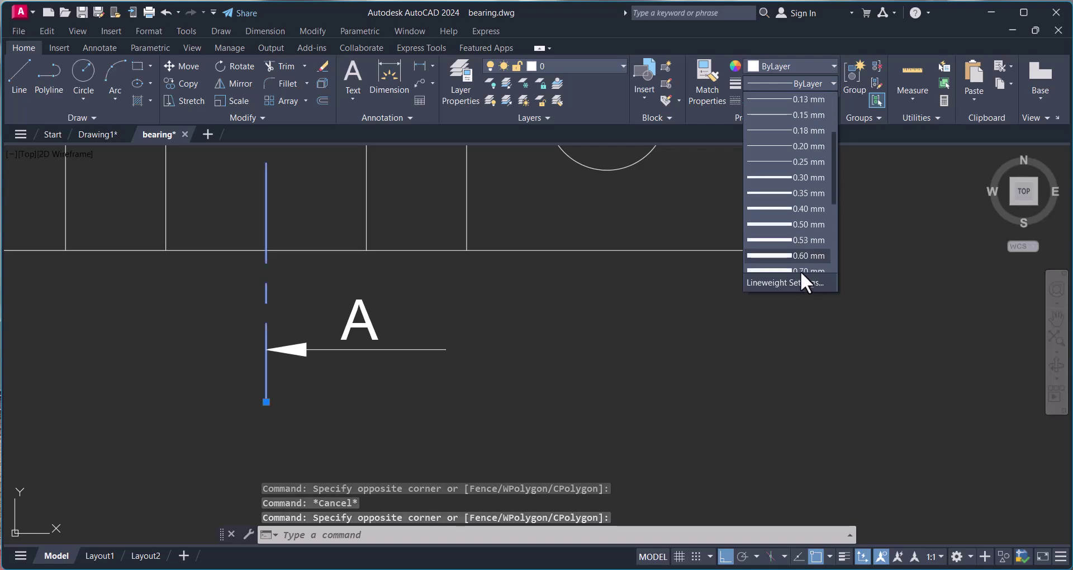
pyautogui.click(782, 176)
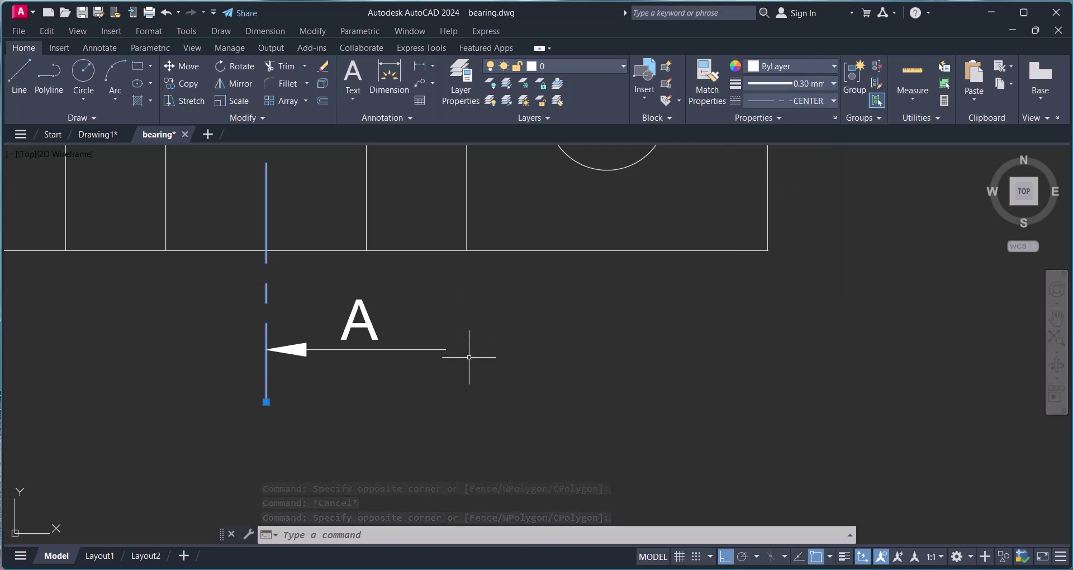
pyautogui.press('Escape')
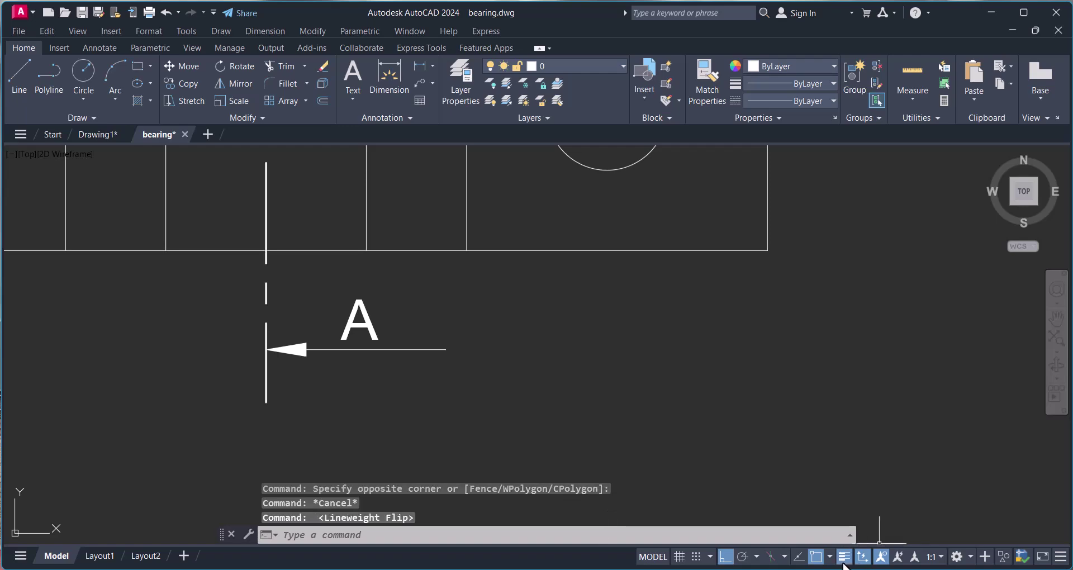
# Step: Shift the lower arrow and A label slightly further down
pyautogui.scroll(-4, 666, 441)
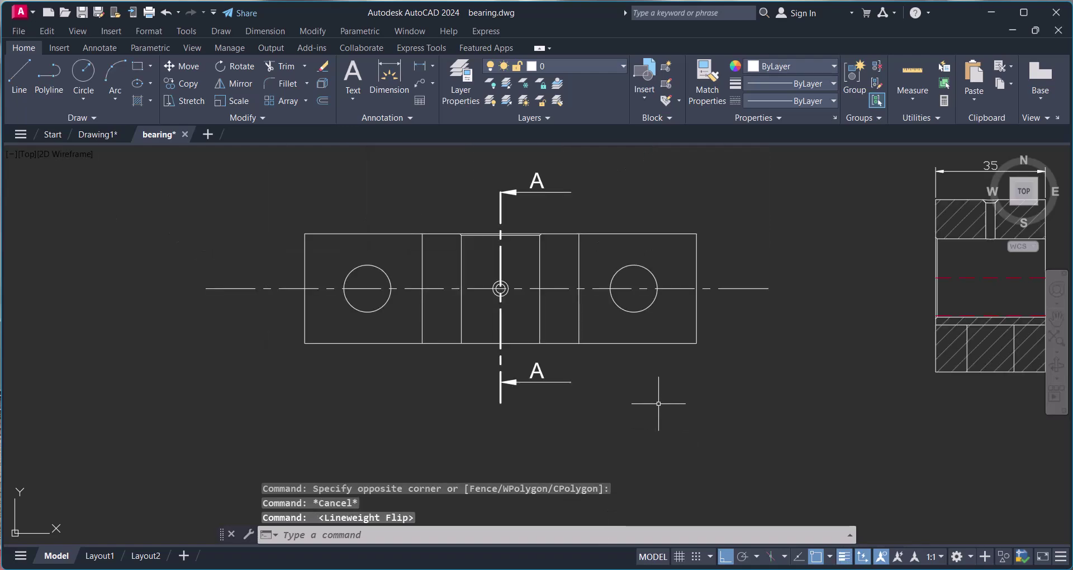
pyautogui.press('Escape')
pyautogui.press('Escape')
pyautogui.press('Escape')
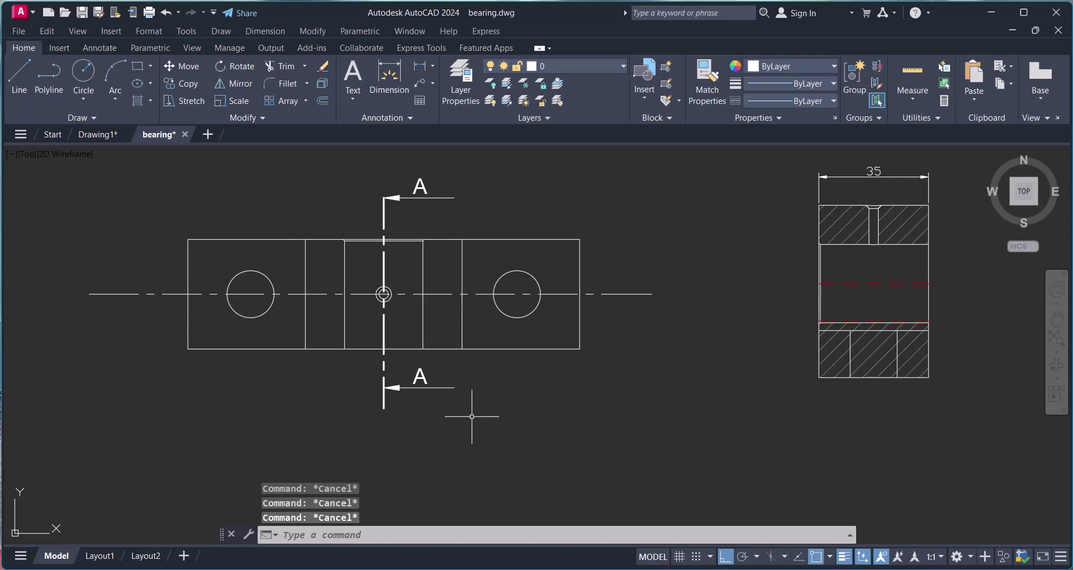
pyautogui.write('m')
pyautogui.press('Return')
pyautogui.click(479, 412)
pyautogui.click(424, 371)
pyautogui.press('Return')
pyautogui.click(465, 418)
pyautogui.click(465, 430)
pyautogui.press('Escape')
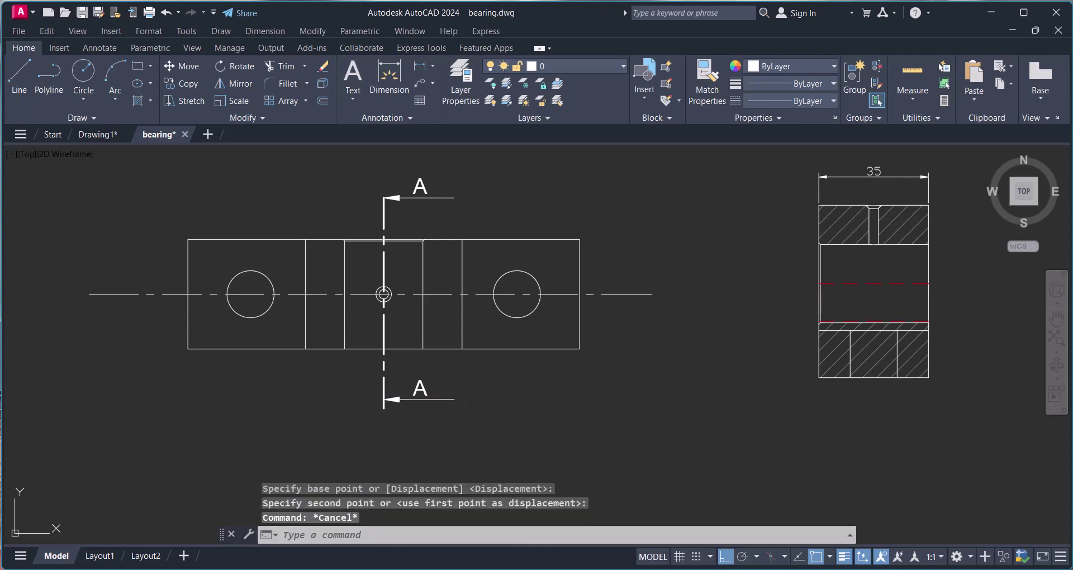
pyautogui.press('Escape')
# Step: Start copying the lower A label, selecting it and picking its base point
pyautogui.write('c')
pyautogui.press('Escape')
pyautogui.press('Escape')
pyautogui.write('coo')
pyautogui.press('Return')
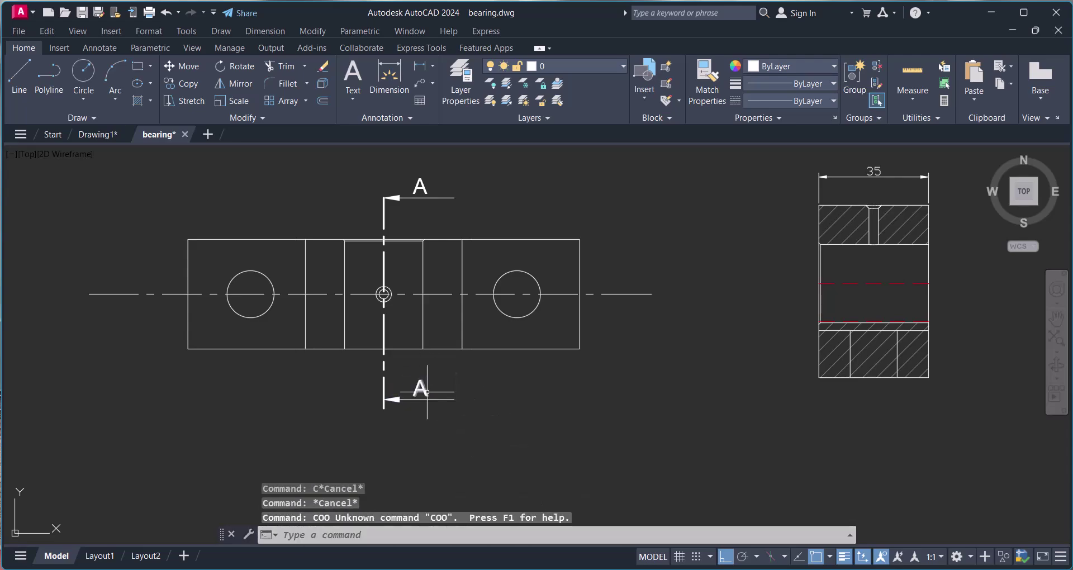
pyautogui.write('co')
pyautogui.press('Return')
pyautogui.click(451, 388)
pyautogui.click(418, 384)
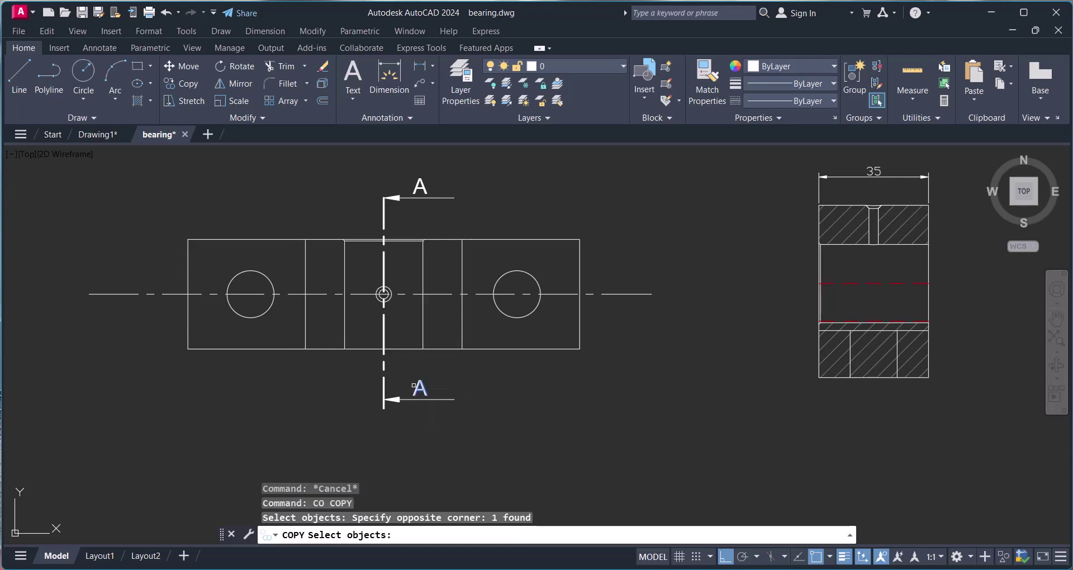
pyautogui.press('Return')
pyautogui.click(428, 389)
# Step: Place the copied A beside the section view, then move it below the section
pyautogui.click(878, 470)
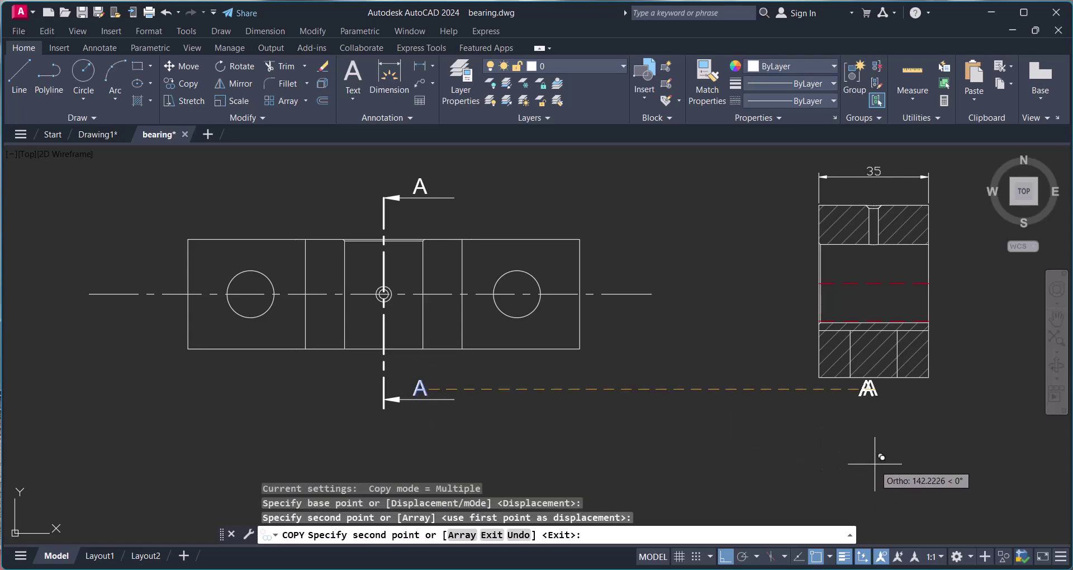
pyautogui.press('Escape')
pyautogui.press('Escape')
pyautogui.press('XF86AudioMute')
pyautogui.moveTo(886, 451); pyautogui.dragTo(780, 400, button='middle')
pyautogui.write('m')
pyautogui.press('Return')
pyautogui.scroll(4, 786, 375)
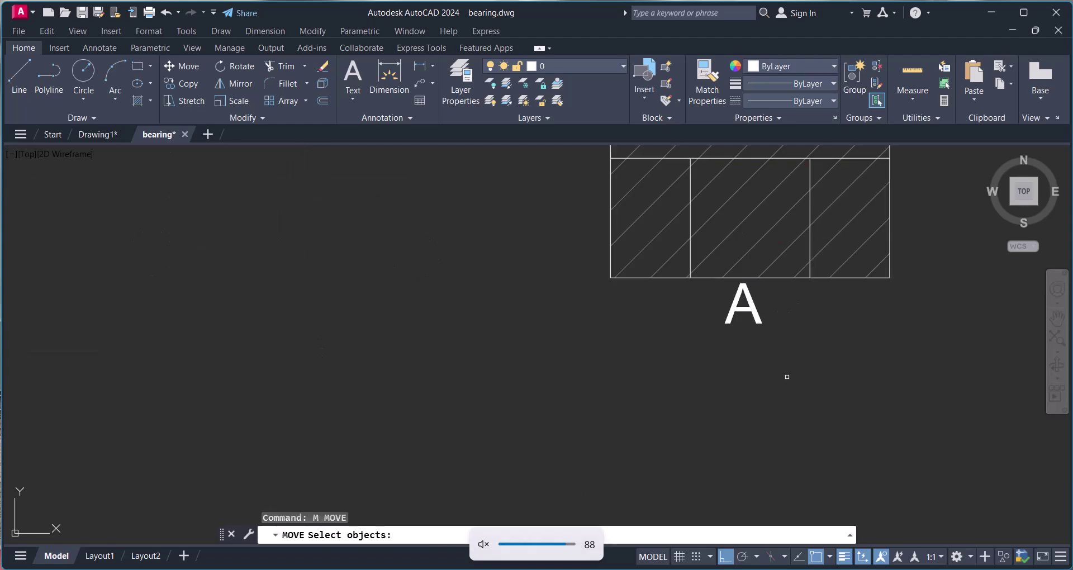
pyautogui.moveTo(787, 377); pyautogui.dragTo(714, 291)
pyautogui.press('Return')
pyautogui.click(697, 340)
pyautogui.click(696, 366)
pyautogui.press('Escape')
# Step: Edit the A label's text to read SECTION A-A
pyautogui.write('ed')
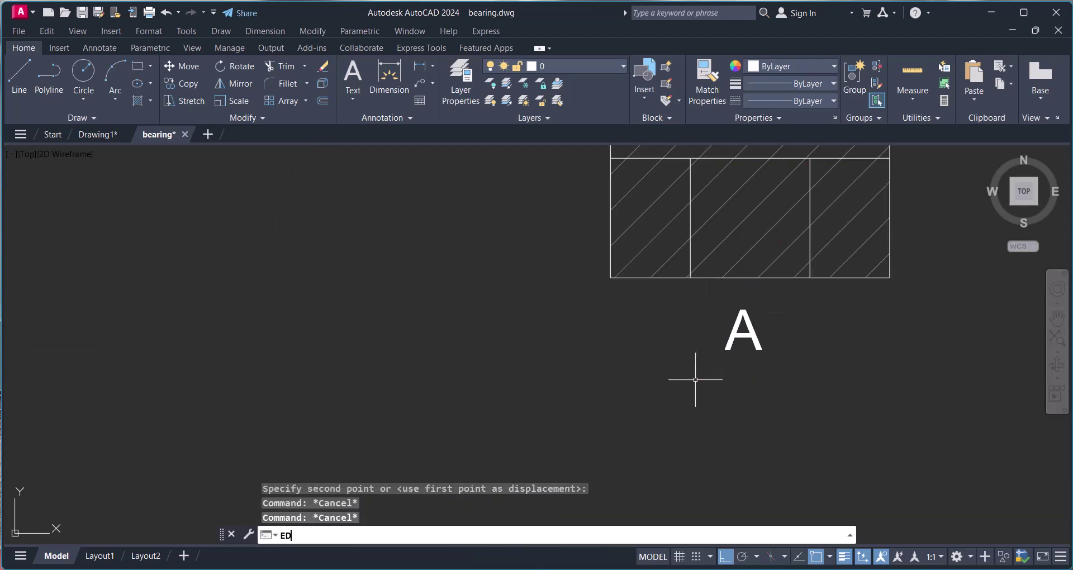
pyautogui.press('Return')
pyautogui.press('Escape')
pyautogui.press('Escape')
pyautogui.write('ed')
pyautogui.press('Return')
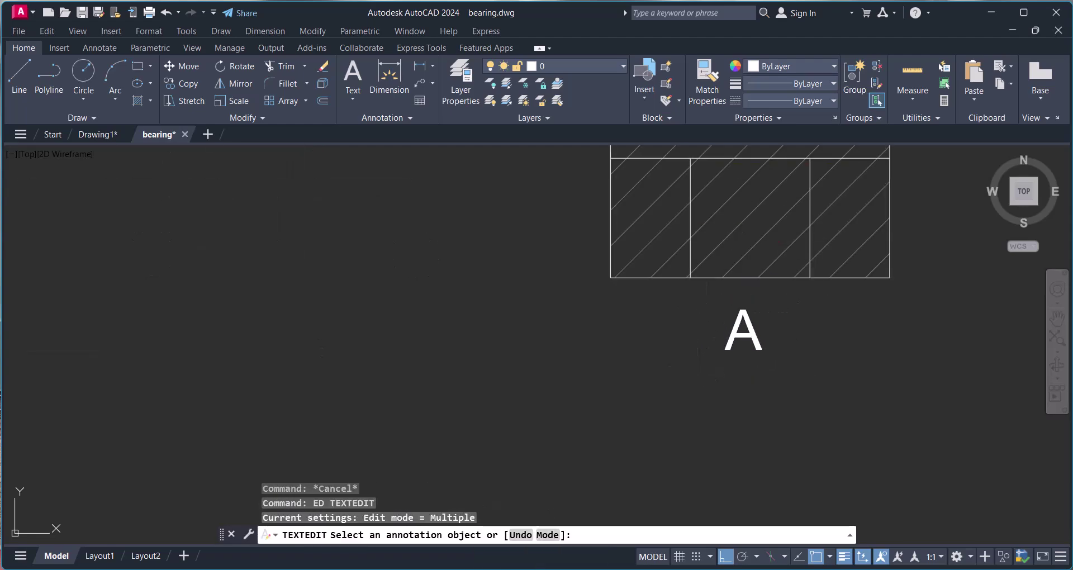
pyautogui.click(745, 342)
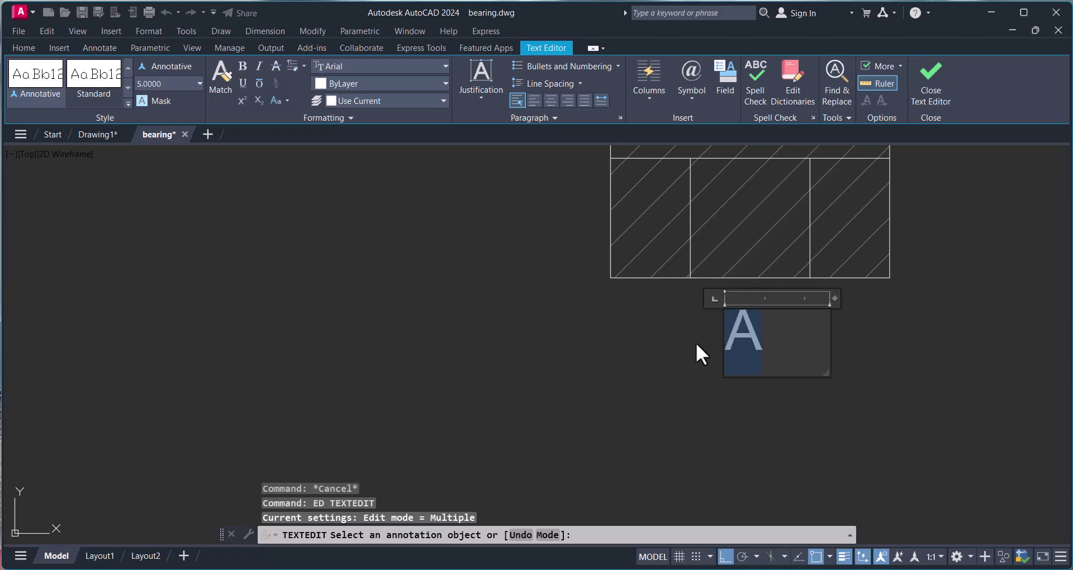
pyautogui.write('SECTION')
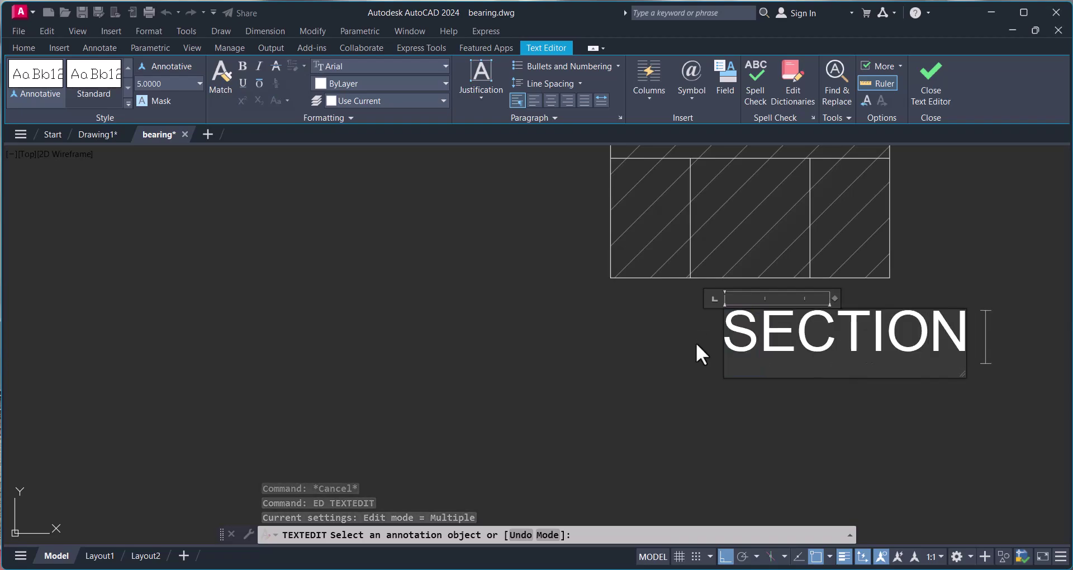
pyautogui.press('Return')
pyautogui.write('-AA')
pyautogui.press('BackSpace')
pyautogui.press('BackSpace')
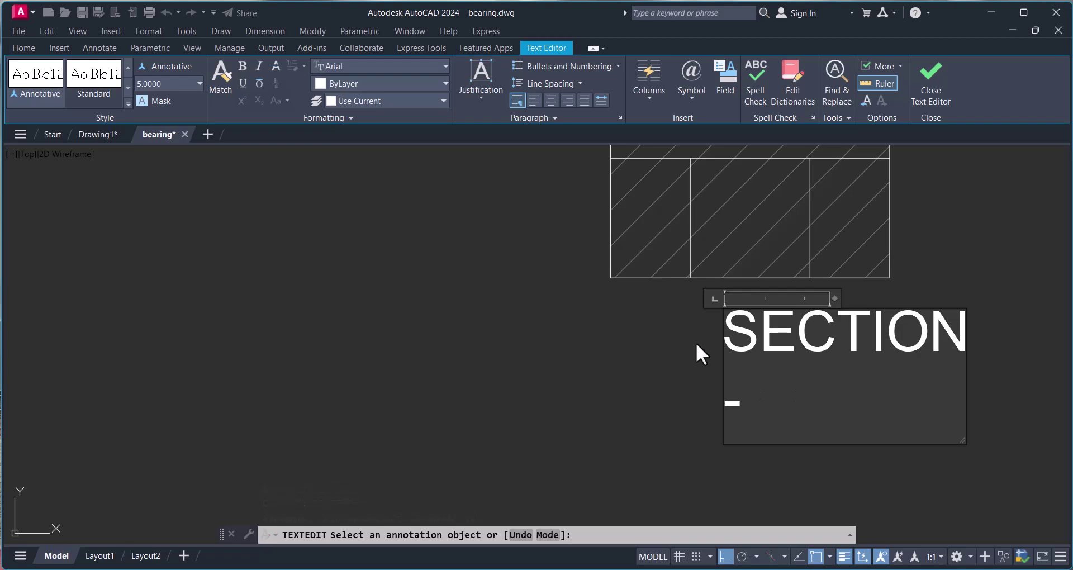
pyautogui.press('BackSpace')
pyautogui.press('BackSpace')
pyautogui.press('Return')
pyautogui.write('A-A')
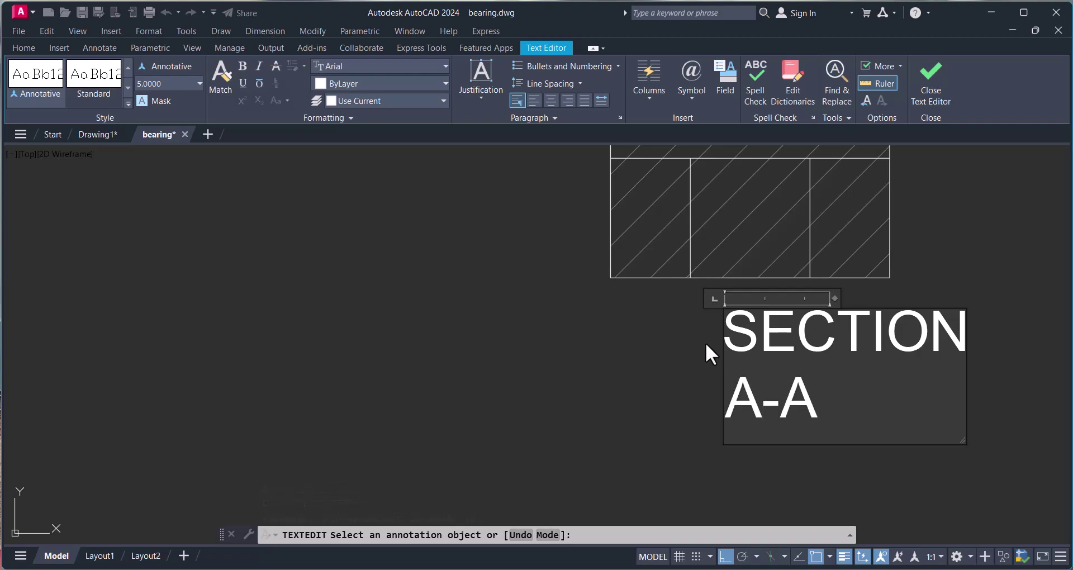
pyautogui.click(705, 344)
pyautogui.scroll(-6, 707, 357)
pyautogui.scroll(2, 718, 389)
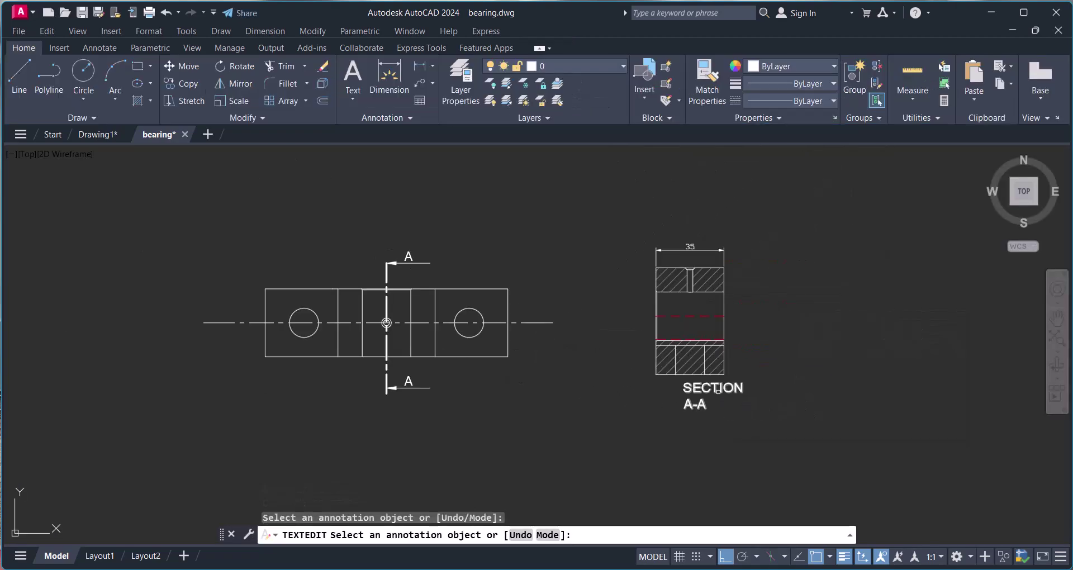
pyautogui.press('Escape')
# Step: Shift the SECTION A-A label left and widen it so it fits on one line
pyautogui.write('m')
pyautogui.press('space')
pyautogui.scroll(2, 713, 394)
pyautogui.click(711, 394)
pyautogui.click(685, 395)
pyautogui.press('space')
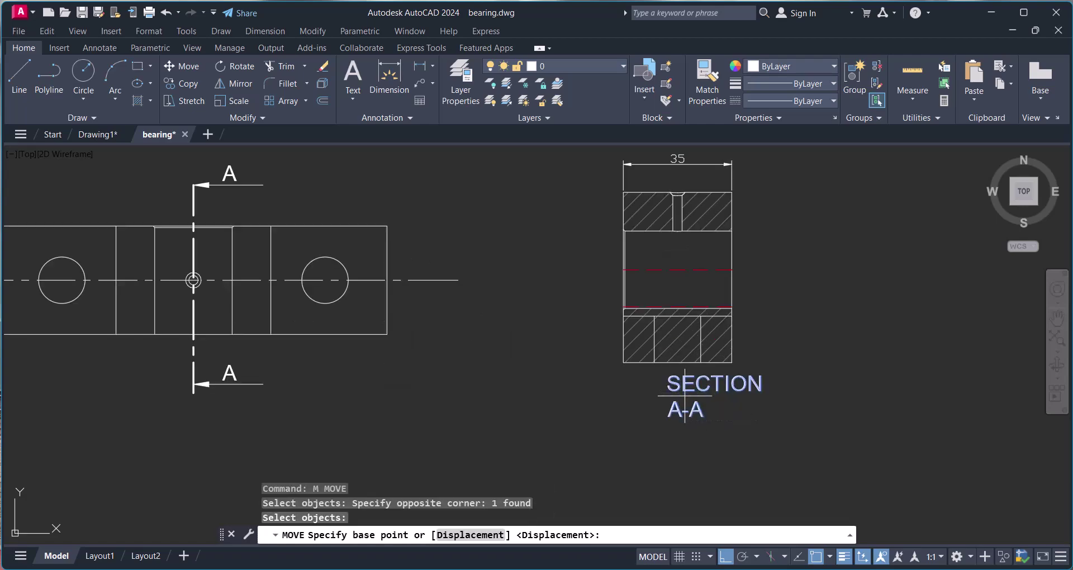
pyautogui.click(684, 394)
pyautogui.click(640, 394)
pyautogui.click(702, 438)
pyautogui.click(635, 371)
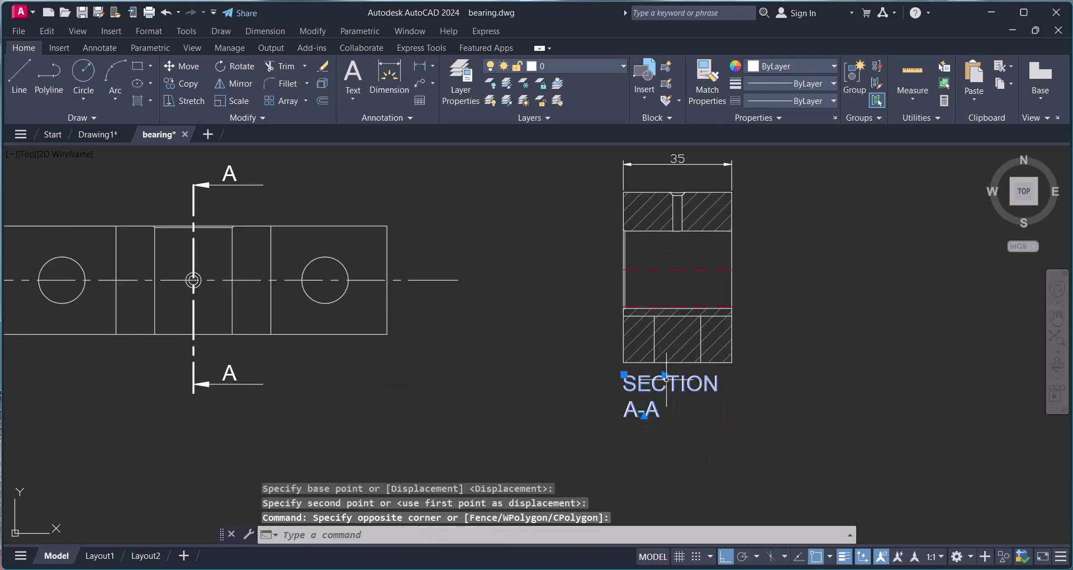
pyautogui.click(664, 376)
pyautogui.click(773, 385)
pyautogui.press('Escape')
pyautogui.press('Escape')
pyautogui.press('Escape')
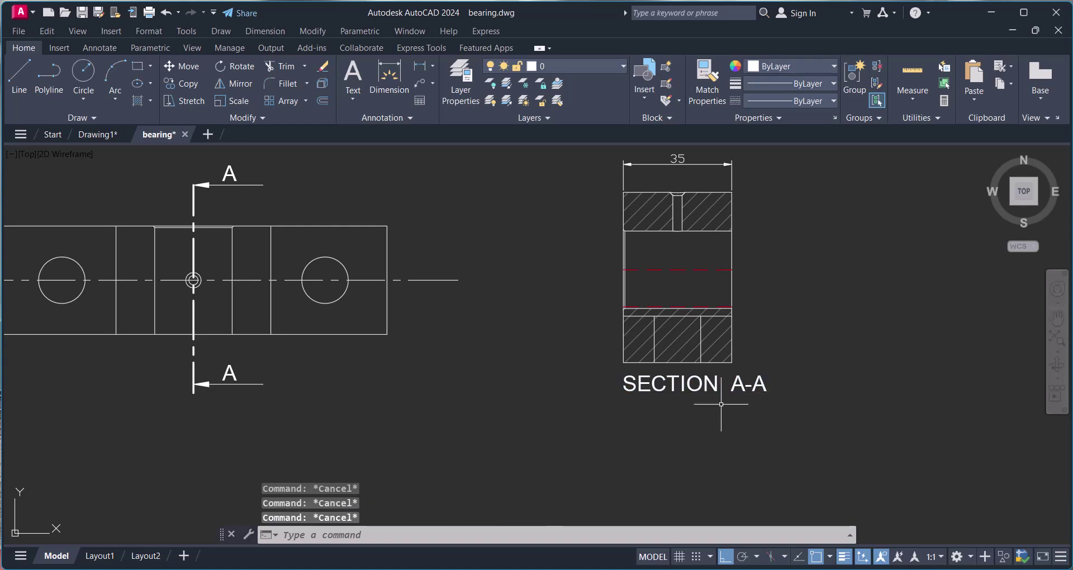
# Step: Begin another move of the SECTION A-A label, then cancel it
pyautogui.write('m')
pyautogui.press('Return')
pyautogui.click(709, 410)
pyautogui.click(689, 384)
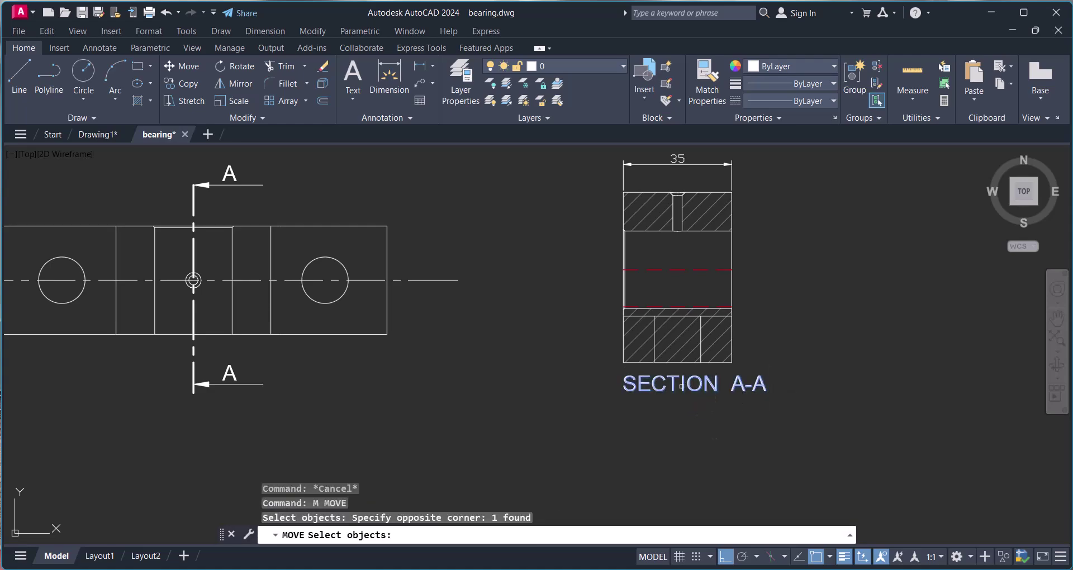
pyautogui.press('Return')
pyautogui.click(676, 385)
pyautogui.press('Escape')
pyautogui.scroll(-4, 602, 369)
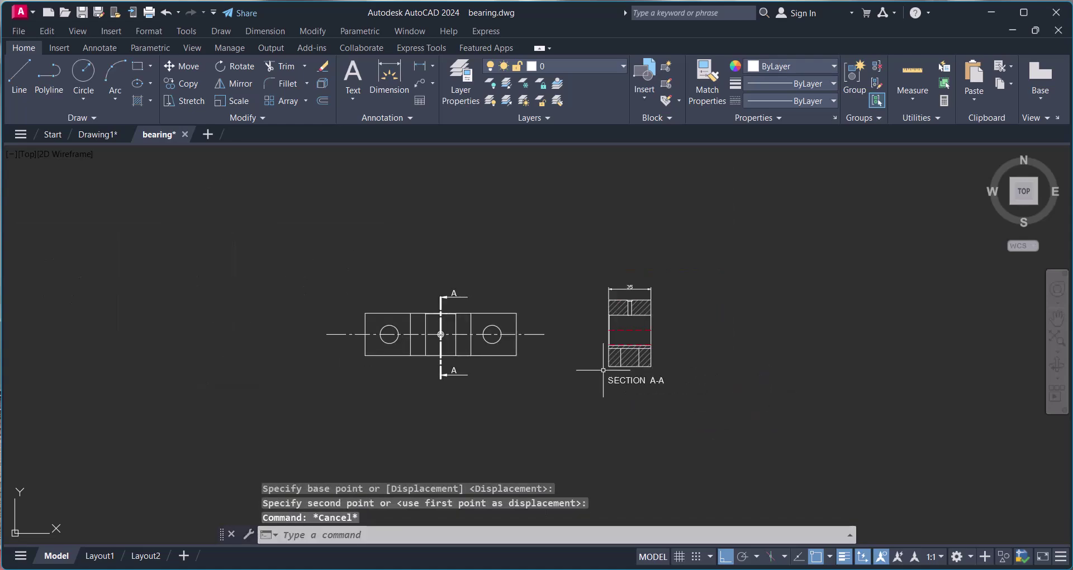
# Step: Bring Drawing1 forward, centre the green pillow block and orbit it into a tilted 3D view
pyautogui.click(92, 138)
pyautogui.moveTo(277, 364); pyautogui.dragTo(416, 297, button='middle')
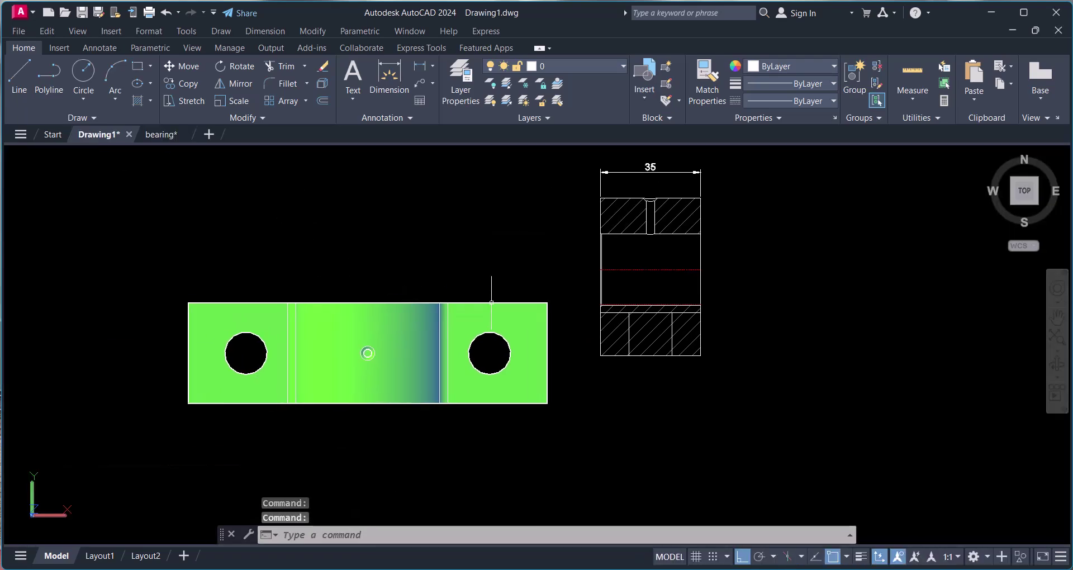
pyautogui.scroll(-2, 687, 308)
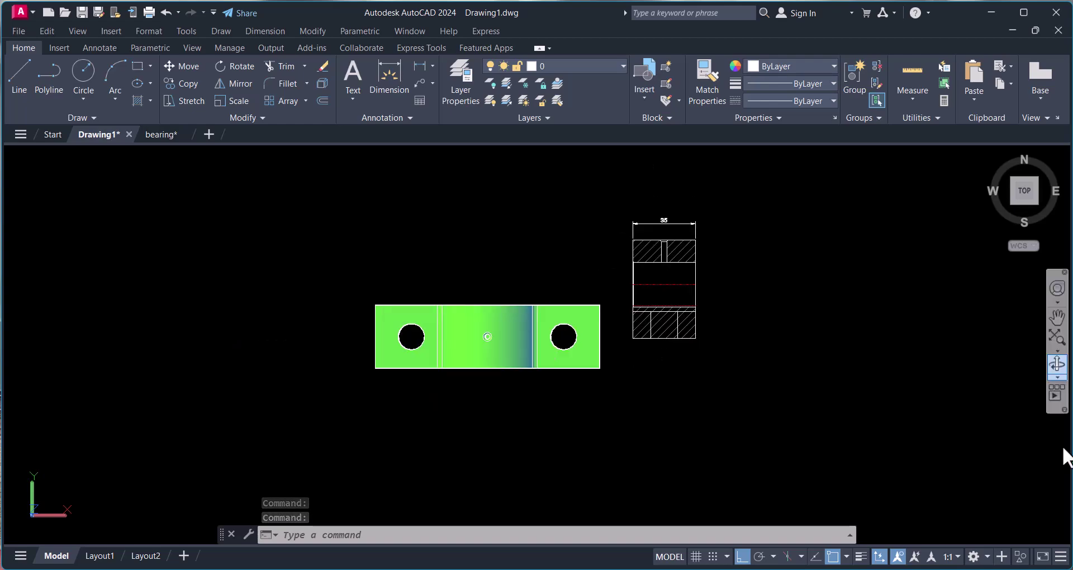
pyautogui.click(1056, 364)
pyautogui.moveTo(671, 391); pyautogui.dragTo(614, 329)
pyautogui.press('Escape')
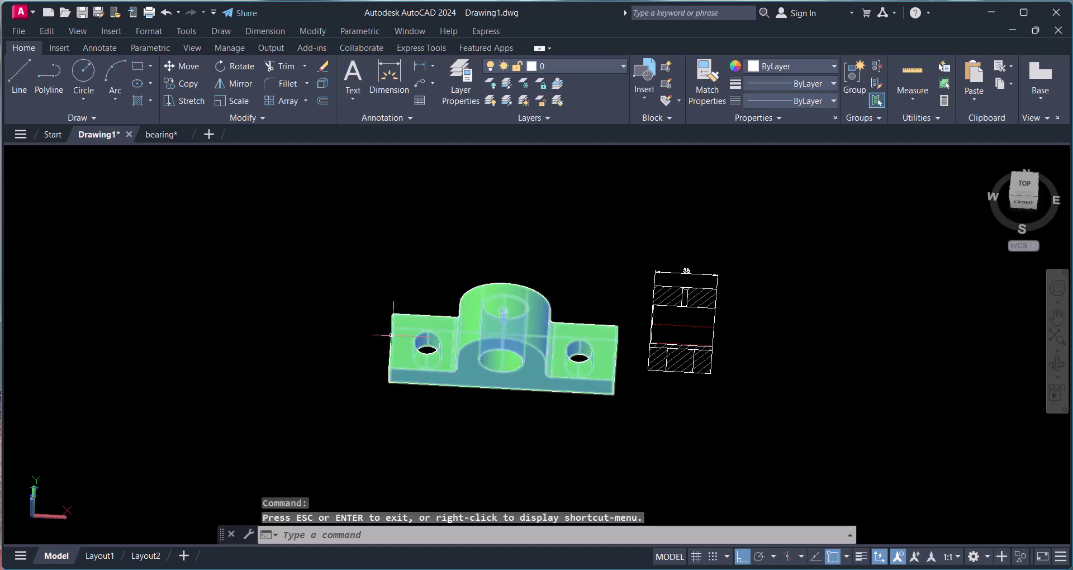
pyautogui.press('Escape')
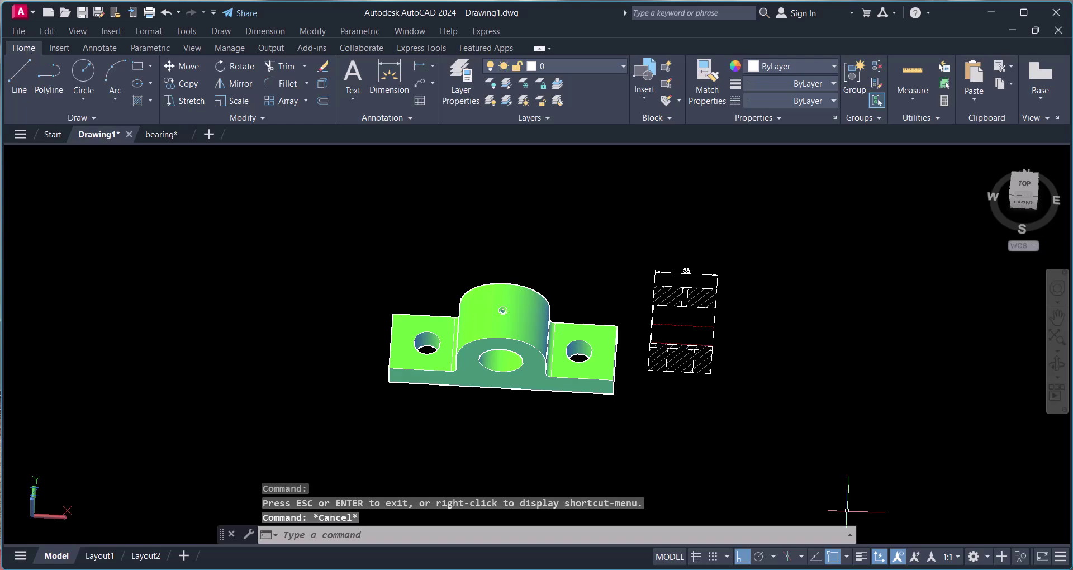
pyautogui.click(987, 556)
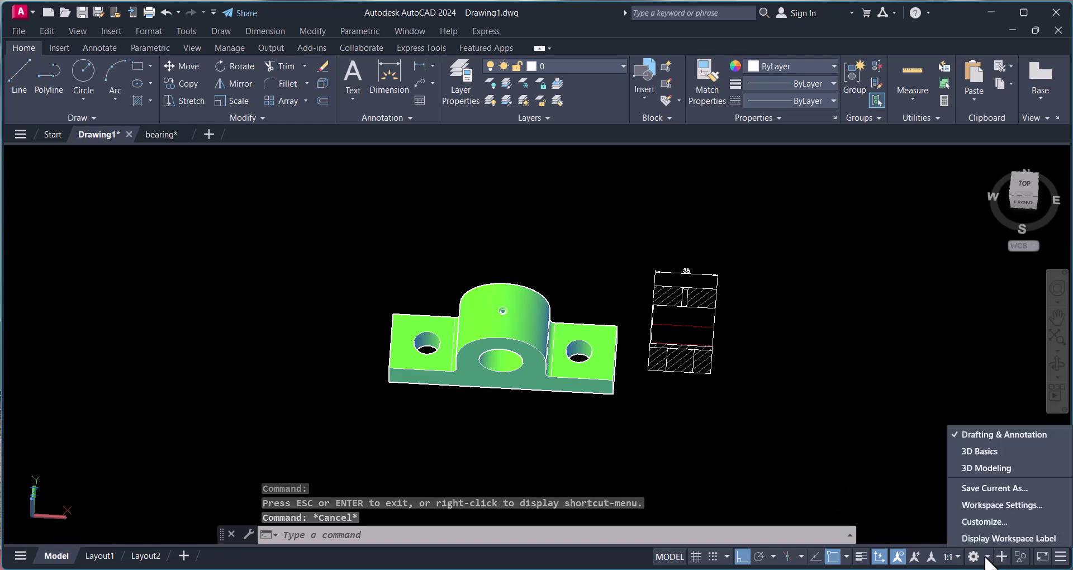
# Step: Switch to the 3D Modeling workspace and close the Activity Insights panel
pyautogui.click(966, 467)
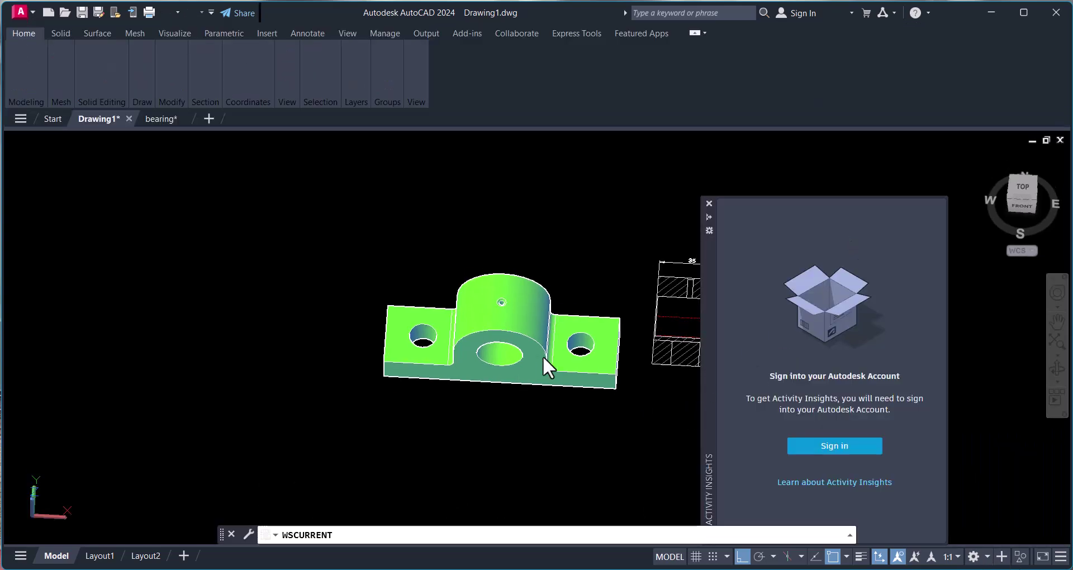
pyautogui.click(709, 203)
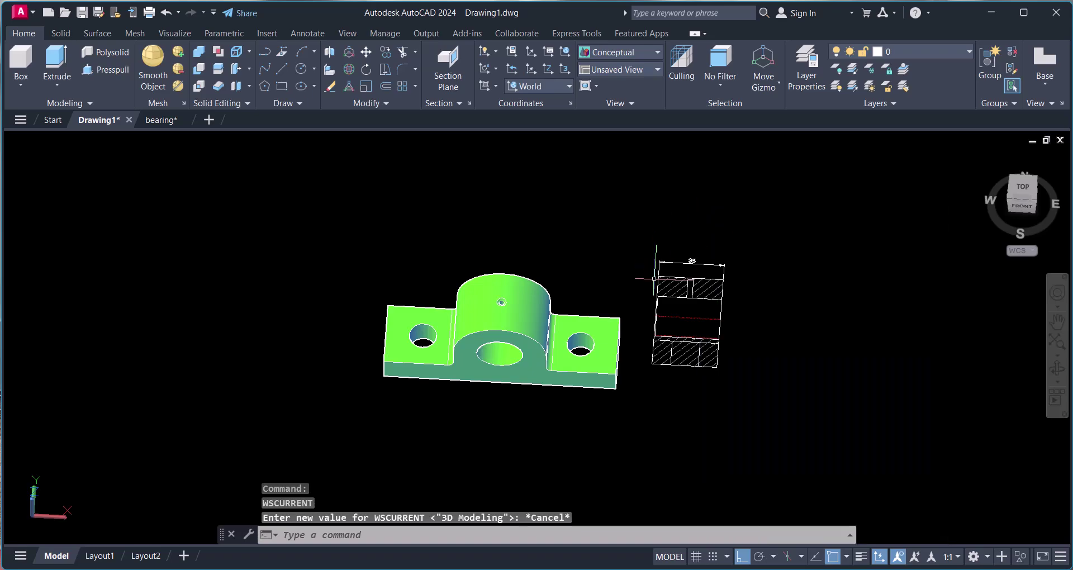
pyautogui.scroll(3, 654, 277)
pyautogui.scroll(-1, 635, 336)
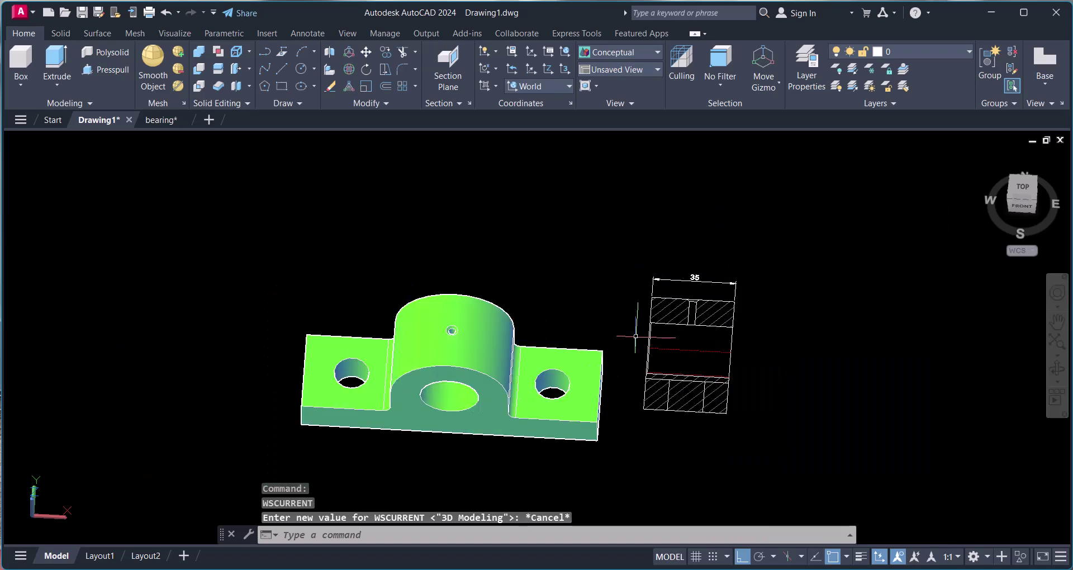
# Step: Place a section plane from the left bolt-hole centre through the block, then orbit to inspect the cut
pyautogui.click(443, 59)
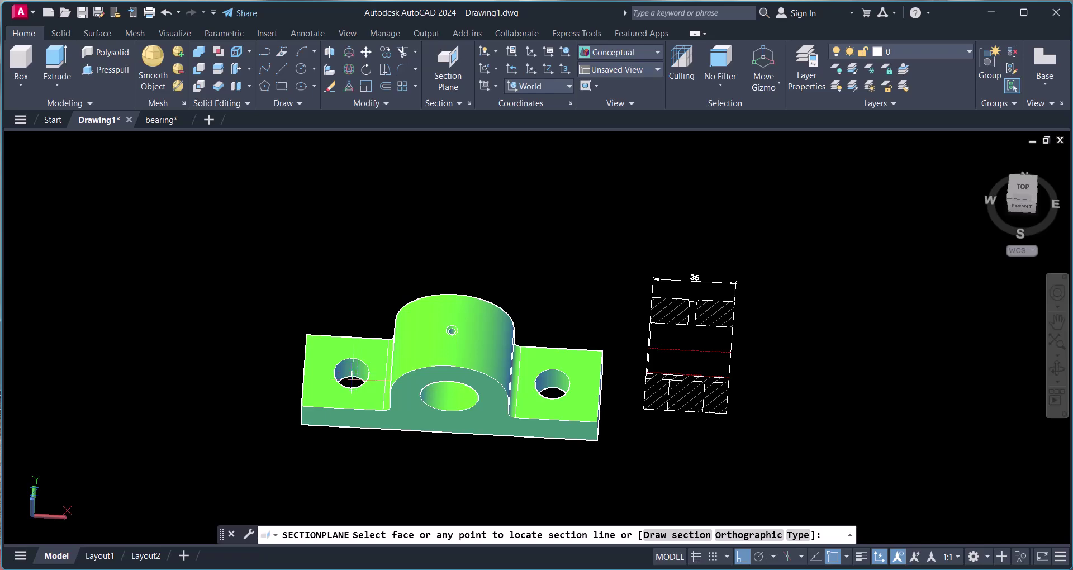
pyautogui.click(351, 374)
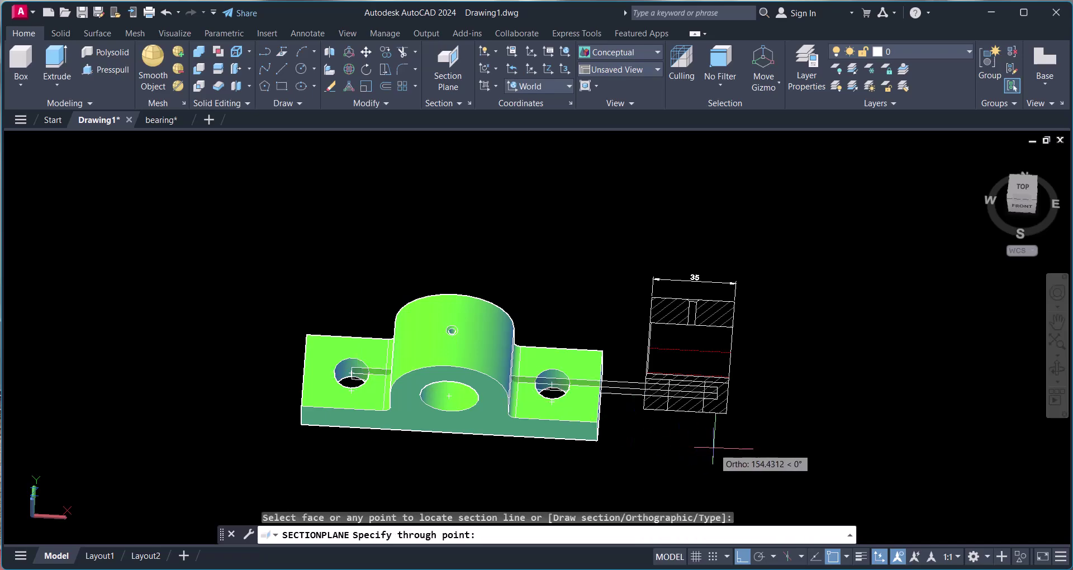
pyautogui.click(762, 447)
pyautogui.moveTo(513, 391); pyautogui.dragTo(479, 356, button='middle')
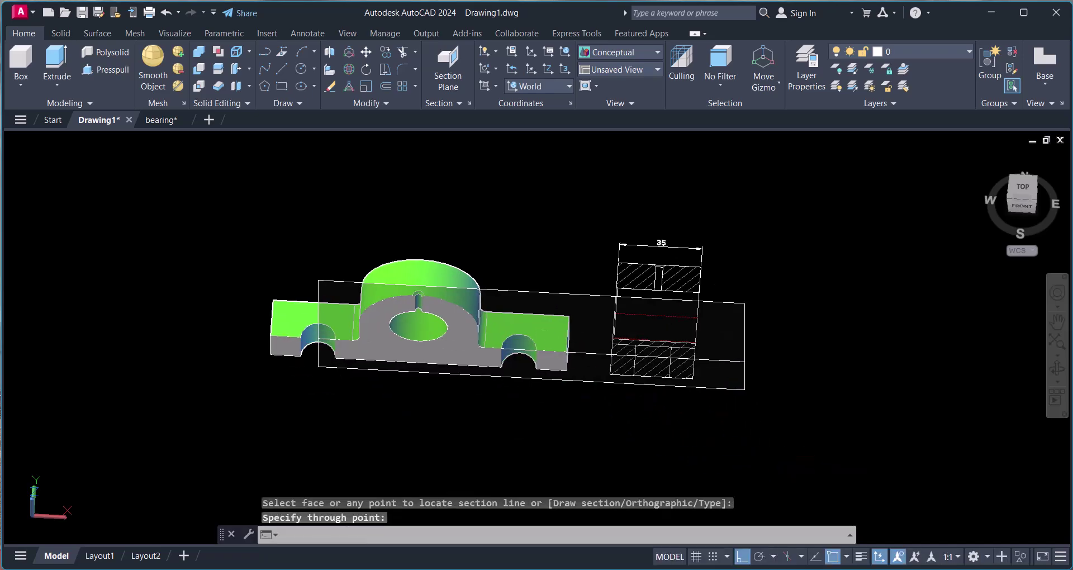
pyautogui.press('Escape')
pyautogui.press('Escape')
pyautogui.press('Escape')
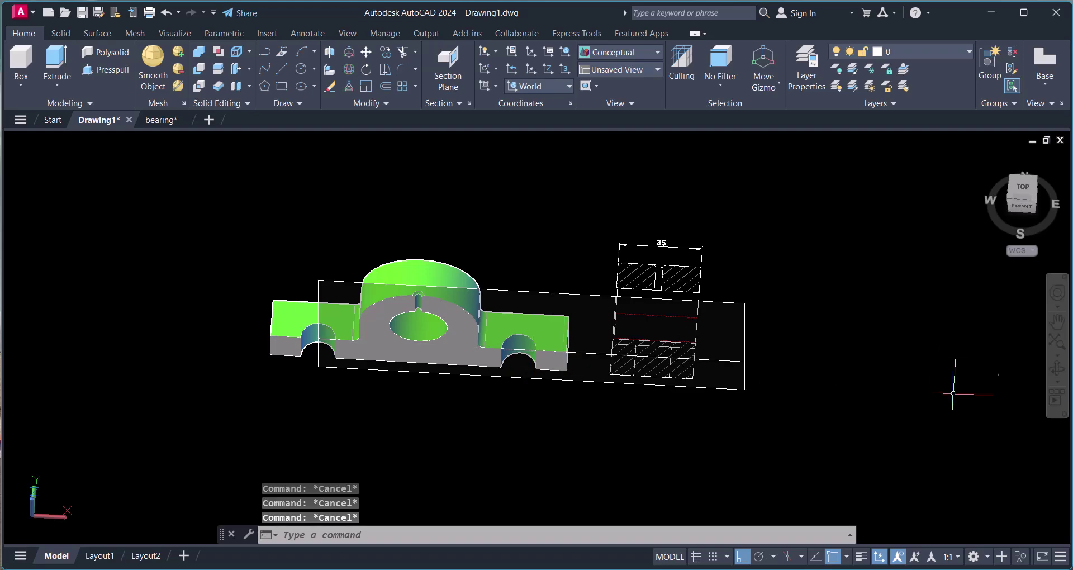
pyautogui.click(1055, 369)
pyautogui.moveTo(548, 359)
pyautogui.mouseDown()
pyautogui.moveTo(500, 395)
pyautogui.moveTo(541, 364)
pyautogui.moveTo(561, 376)
pyautogui.mouseUp()
pyautogui.press('Escape')
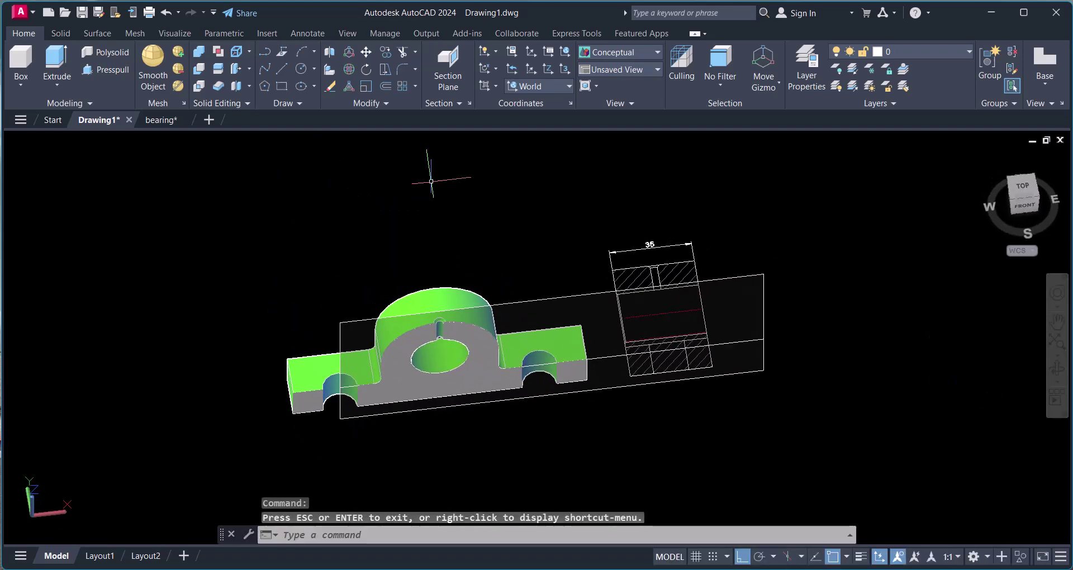
# Step: Generate a 2D section block from the plane cutting the bearing and place it below the model
pyautogui.click(449, 104)
pyautogui.click(476, 154)
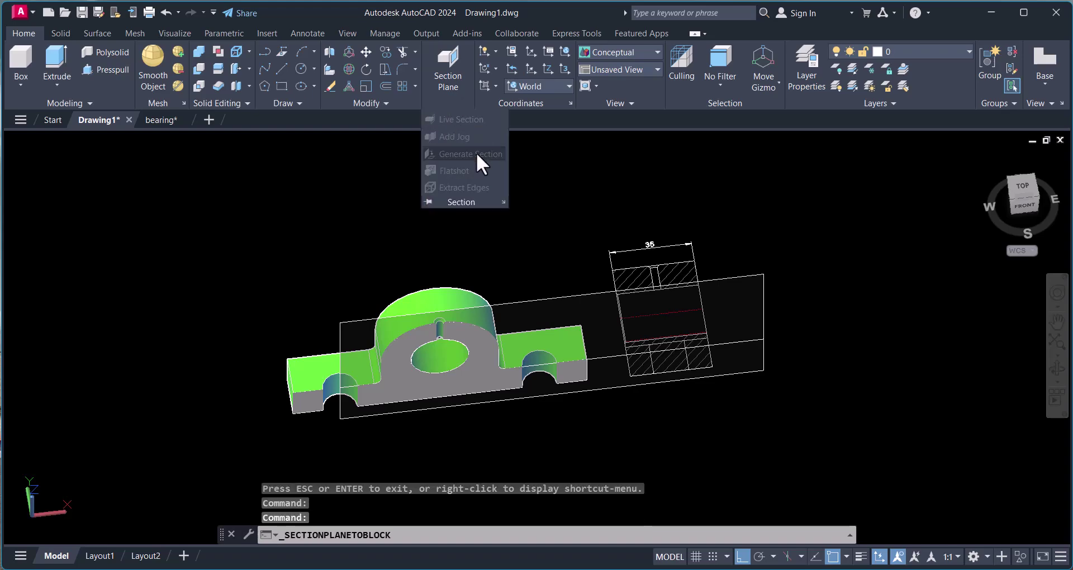
pyautogui.click(465, 121)
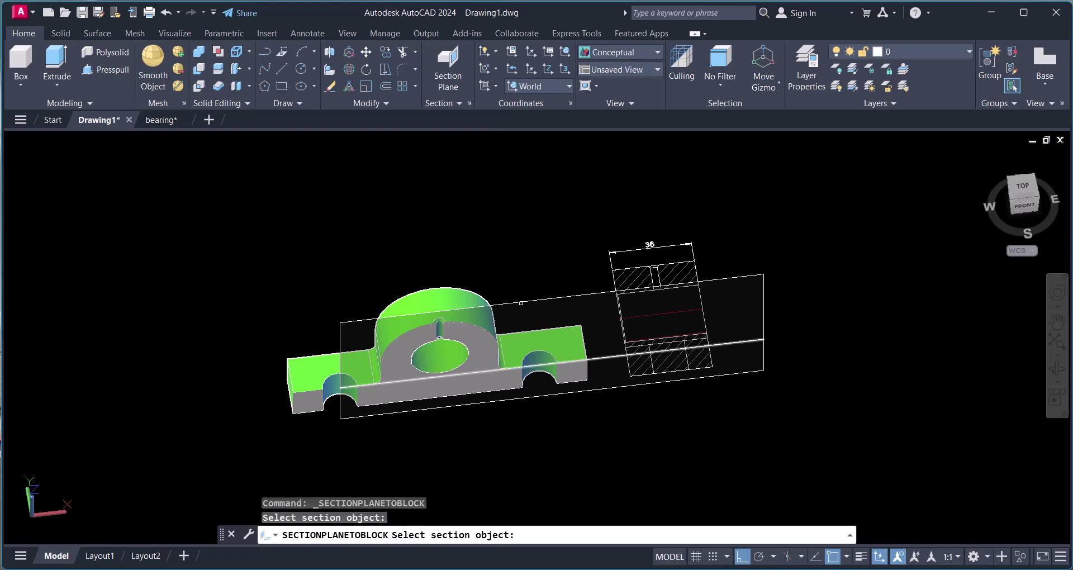
pyautogui.scroll(5, 372, 333)
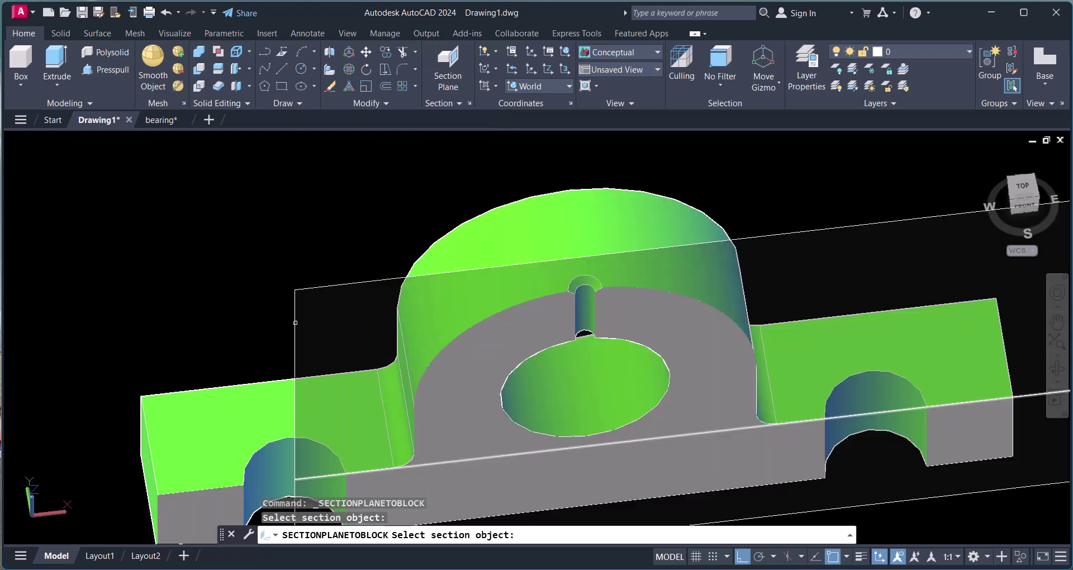
pyautogui.scroll(-5, 295, 323)
pyautogui.click(632, 359)
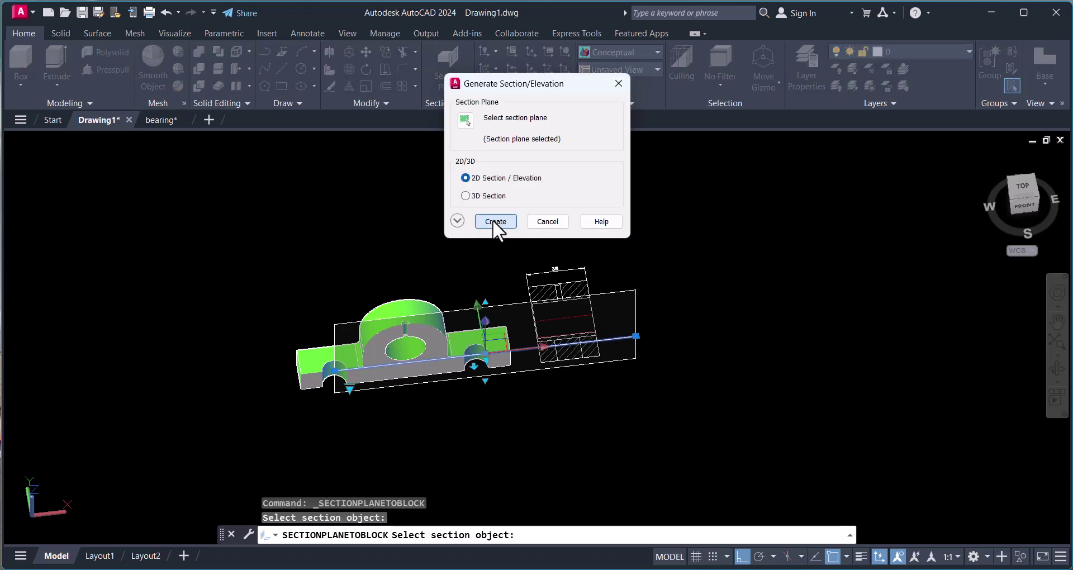
pyautogui.click(493, 221)
pyautogui.moveTo(451, 446); pyautogui.dragTo(481, 320, button='middle')
pyautogui.click(449, 361)
pyautogui.press('Return')
pyautogui.press('Return')
pyautogui.press('Return')
pyautogui.press('Escape')
pyautogui.press('Escape')
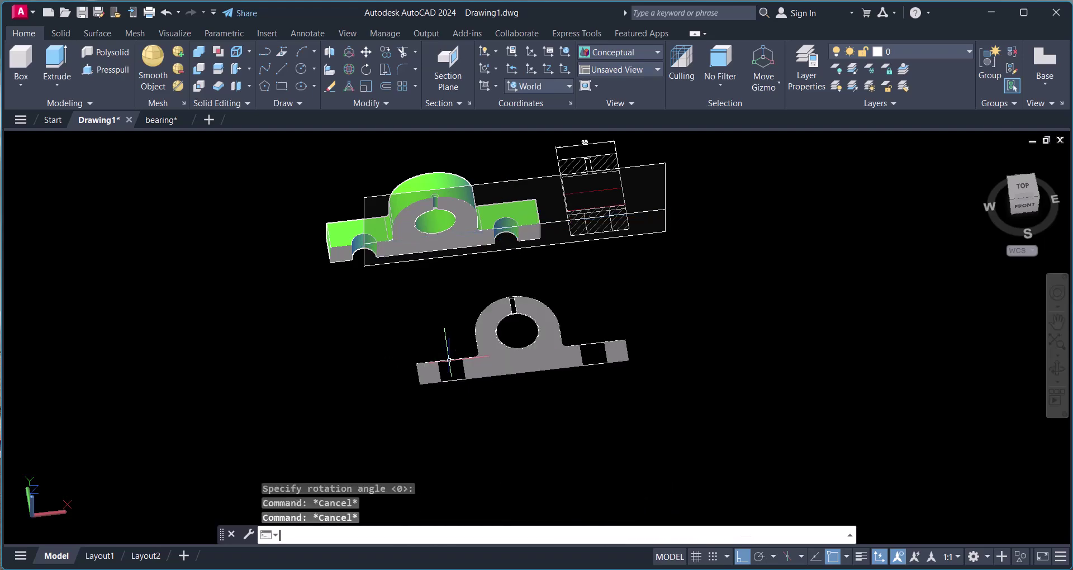
pyautogui.press('Escape')
# Step: Orbit and zoom in on the pillow block and flat section, then clear the selection
pyautogui.click(1057, 373)
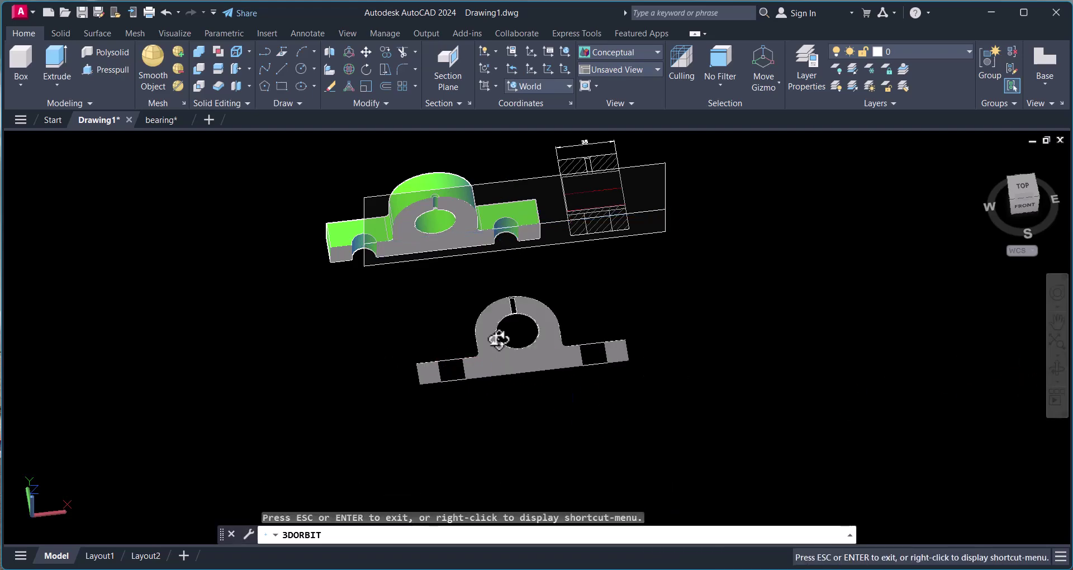
pyautogui.moveTo(498, 337); pyautogui.dragTo(587, 331)
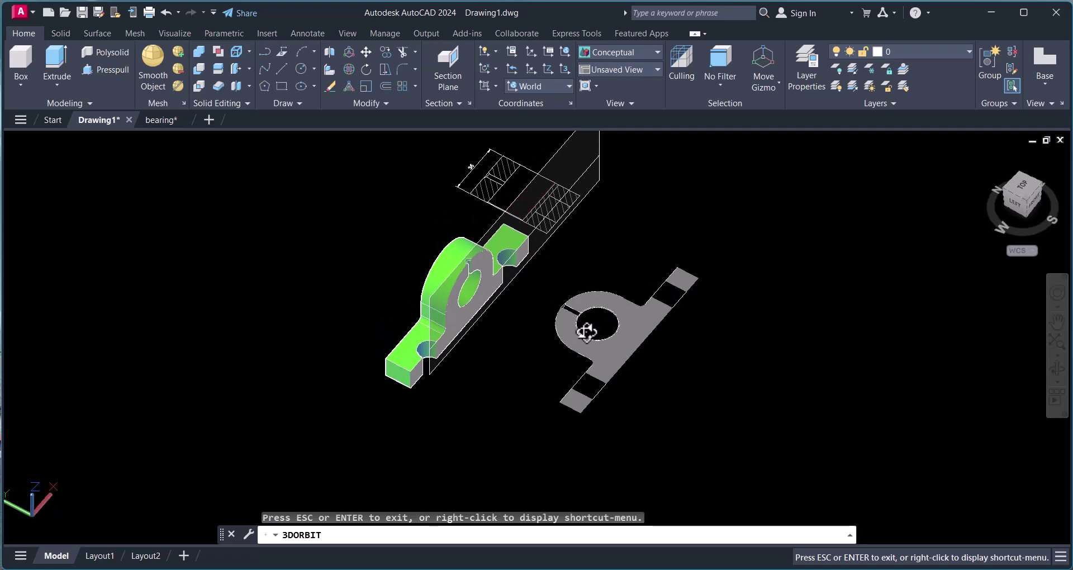
pyautogui.press('Escape')
pyautogui.scroll(2, 610, 361)
pyautogui.click(560, 355)
pyautogui.click(546, 338)
pyautogui.press('Escape')
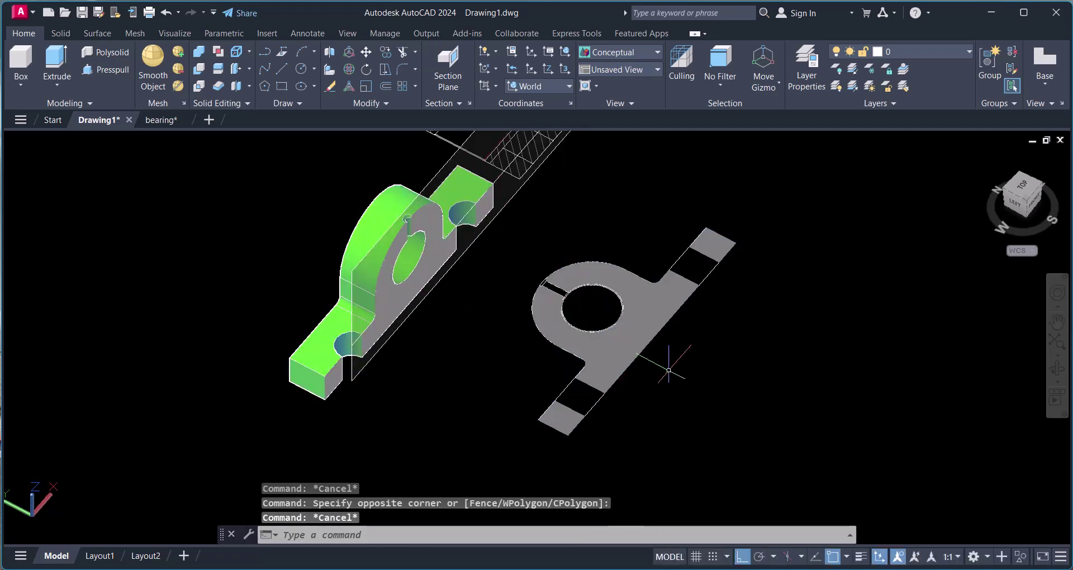
pyautogui.press('Escape')
# Step: In the section block editor, change the solid fill to ANSI31 hatching and save the block
pyautogui.doubleClick(649, 327)
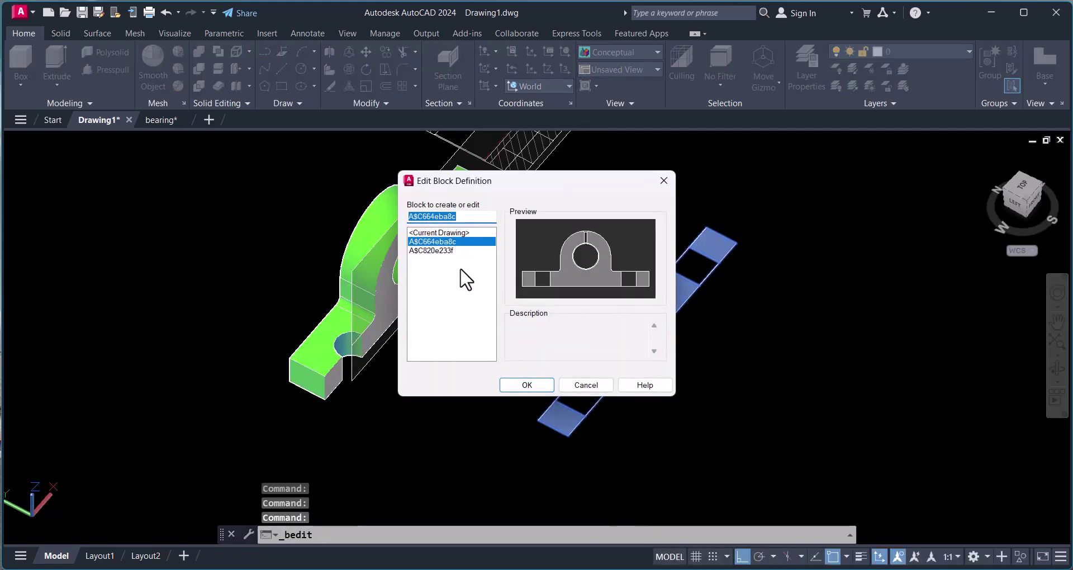
pyautogui.click(527, 385)
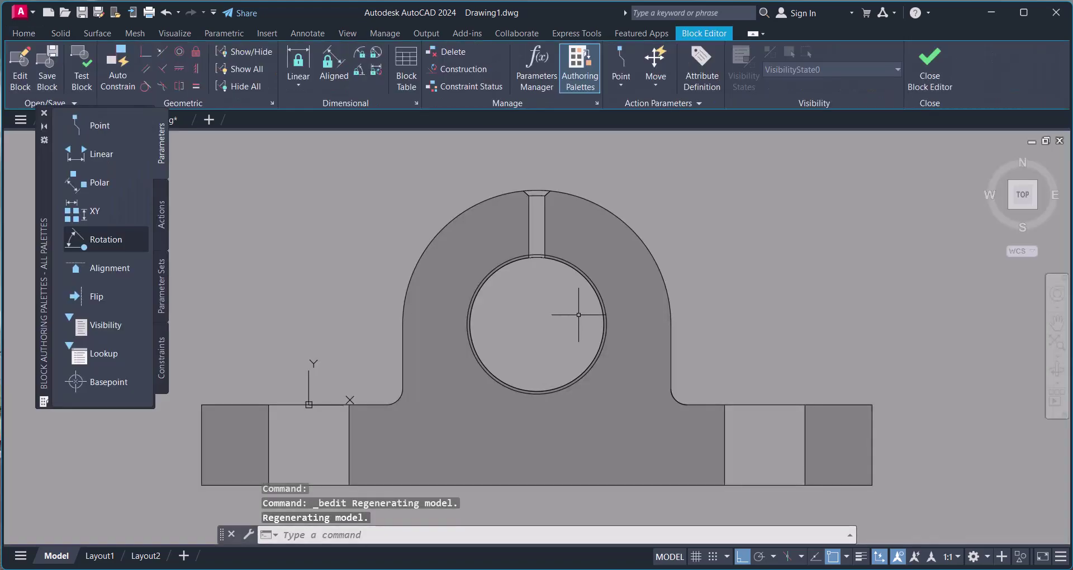
pyautogui.click(614, 255)
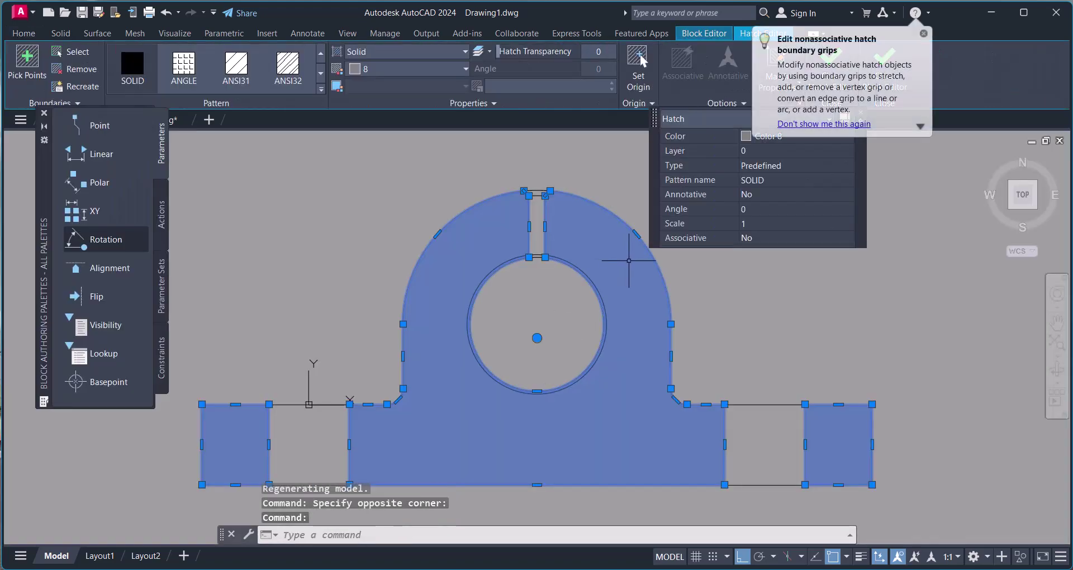
pyautogui.click(239, 77)
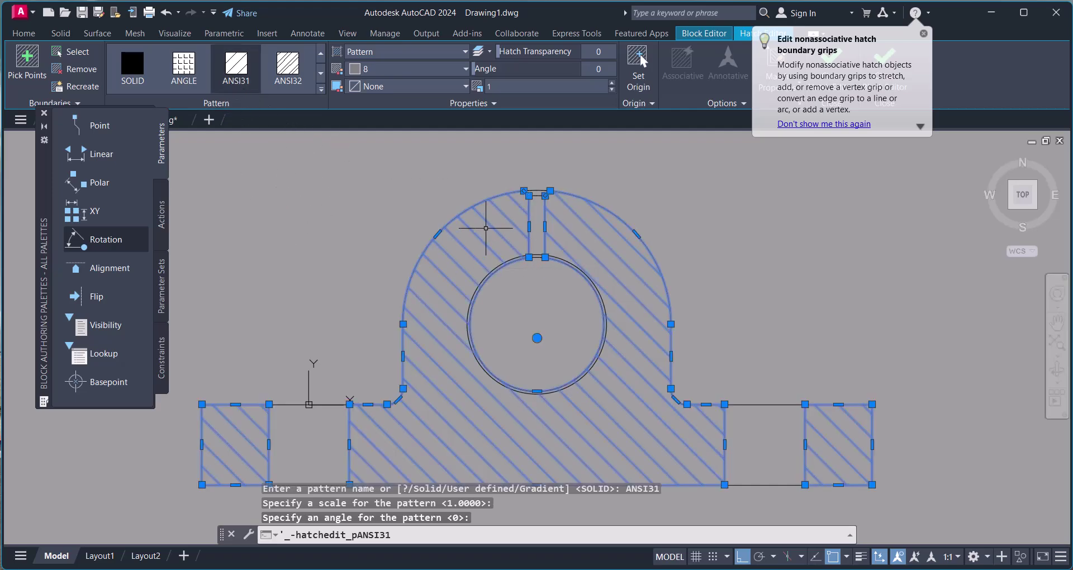
pyautogui.click(923, 33)
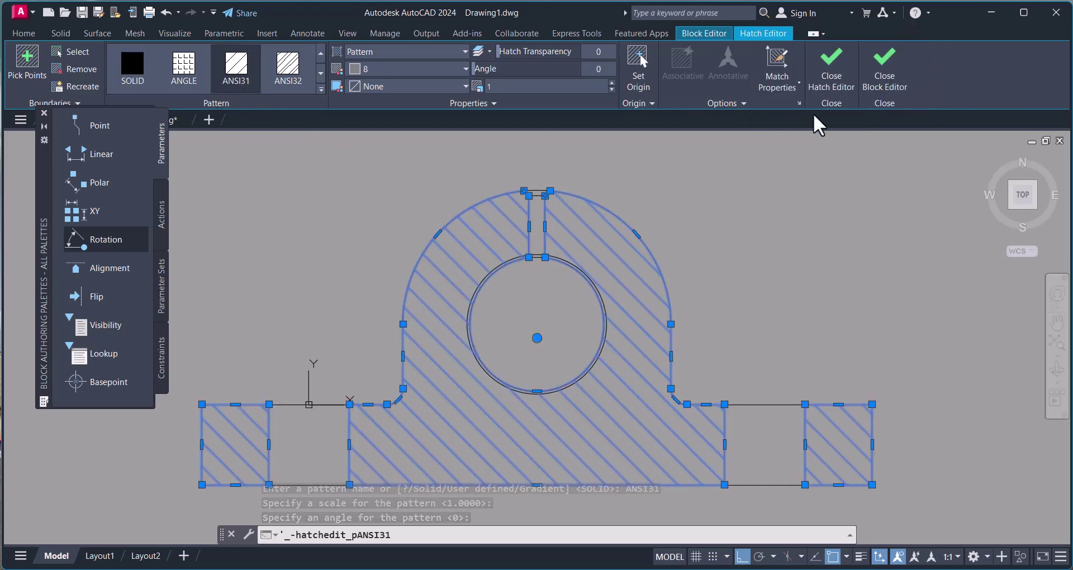
pyautogui.click(884, 65)
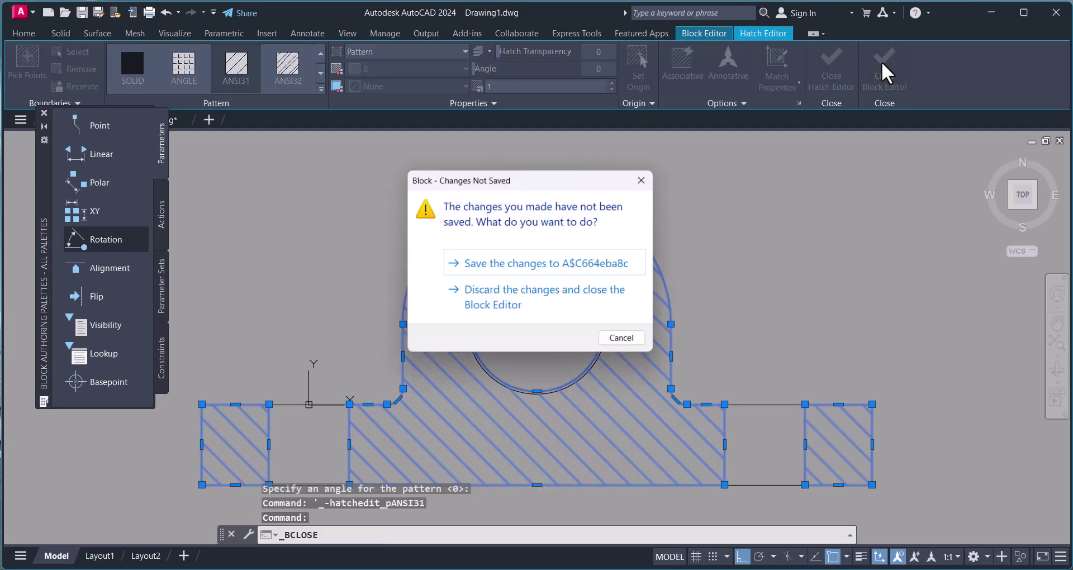
pyautogui.click(497, 268)
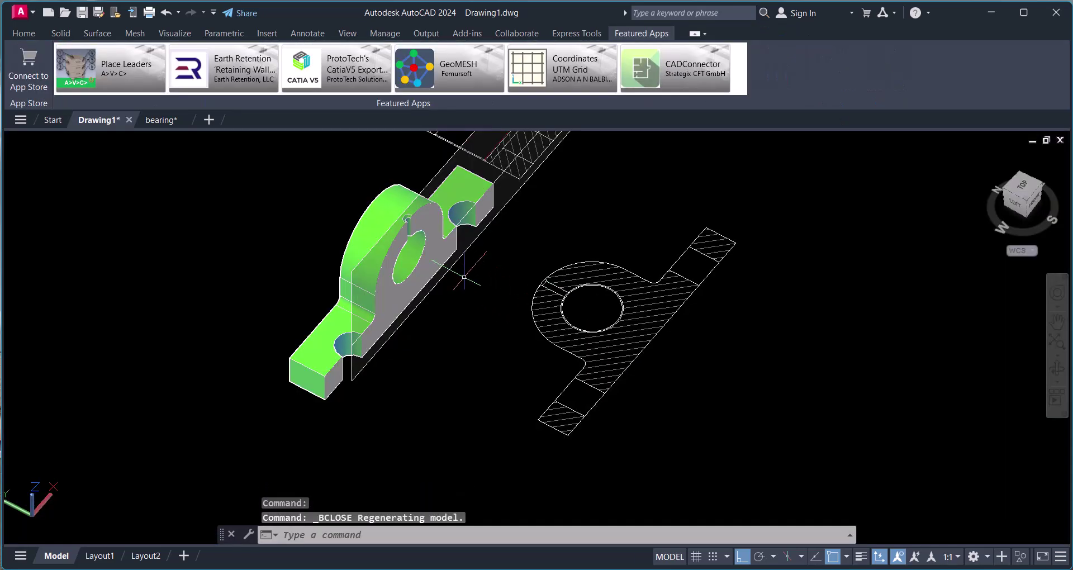
# Step: Recentre the models and switch to Top view with north up, framing the hatched section
pyautogui.scroll(-3, 430, 366)
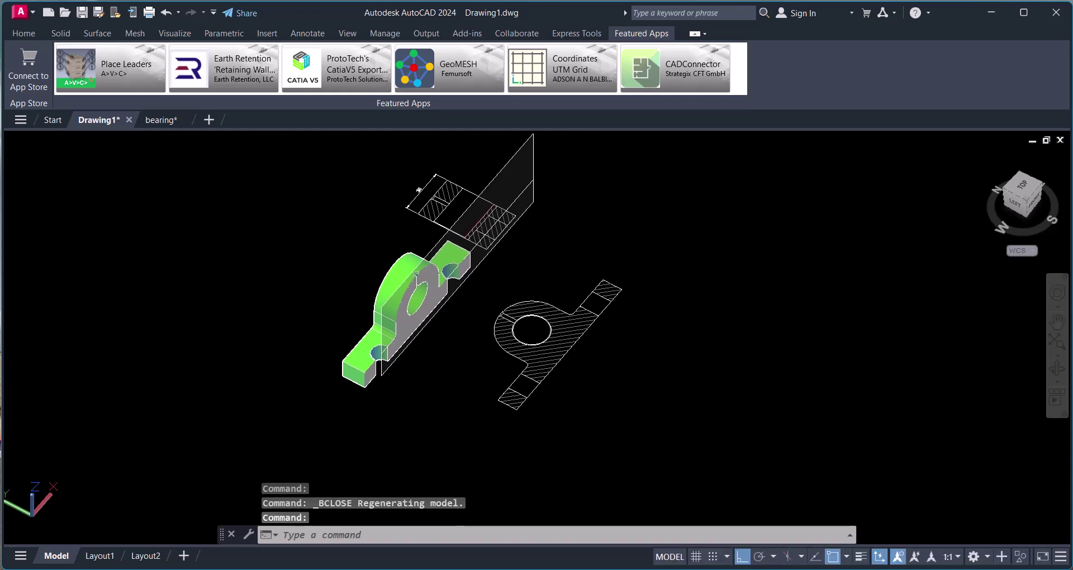
pyautogui.scroll(2, 539, 368)
pyautogui.click(18, 33)
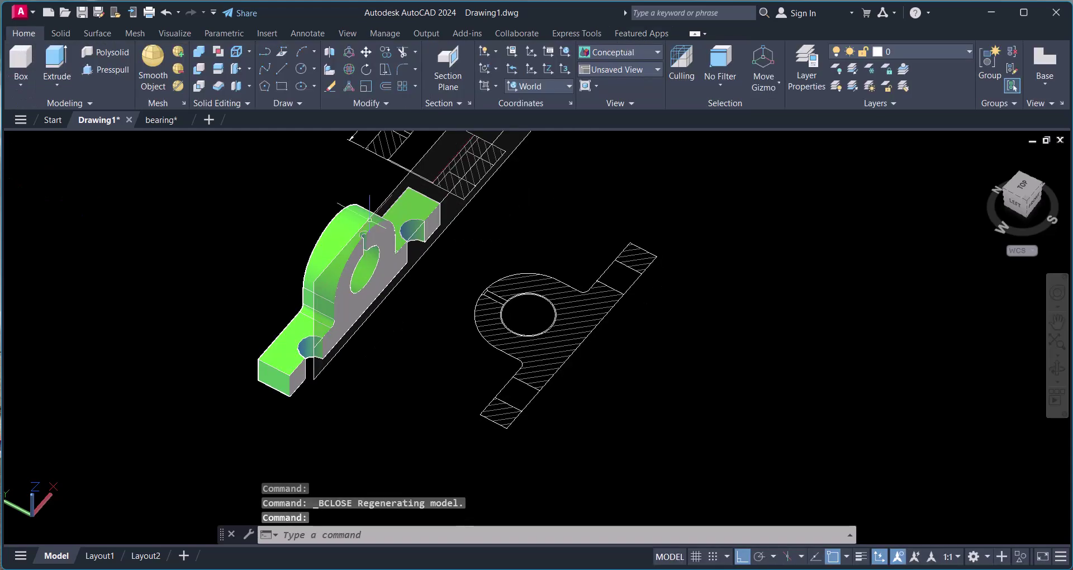
pyautogui.press('Escape')
pyautogui.press('Escape')
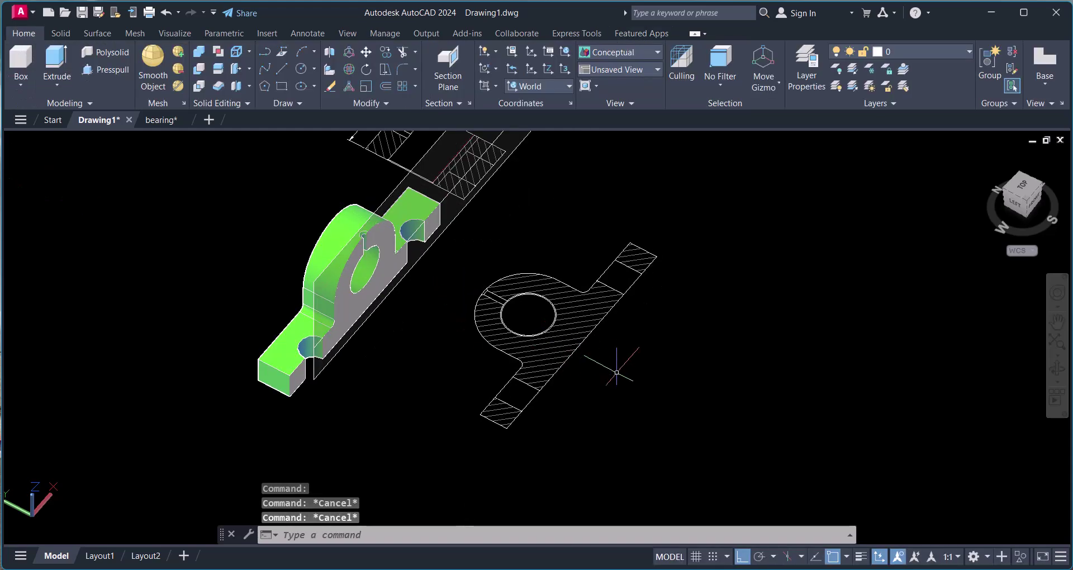
pyautogui.scroll(-4, 535, 324)
pyautogui.moveTo(535, 324); pyautogui.dragTo(506, 339, button='middle')
pyautogui.scroll(3, 489, 367)
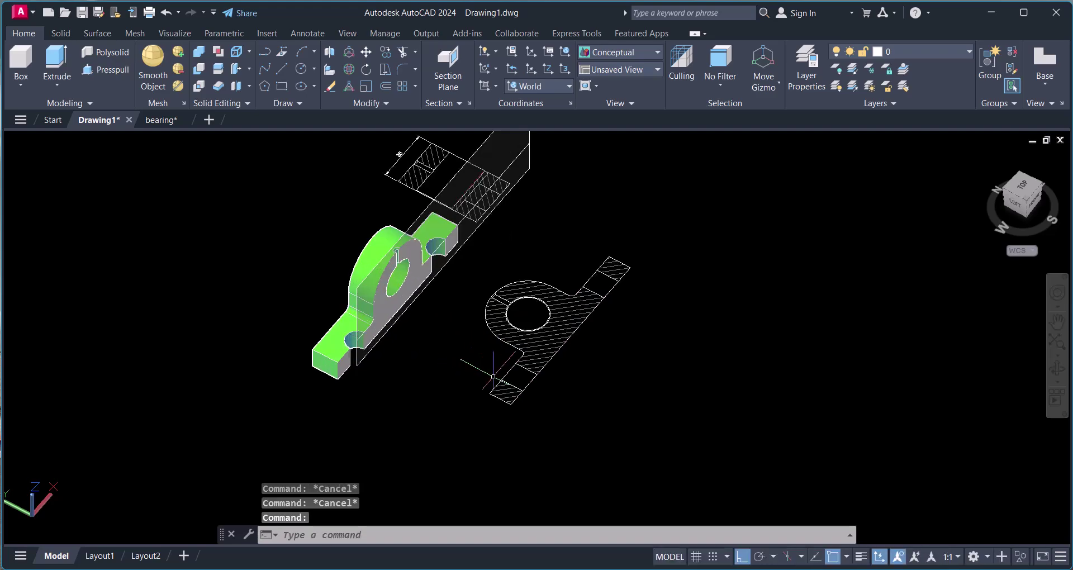
pyautogui.click(1021, 185)
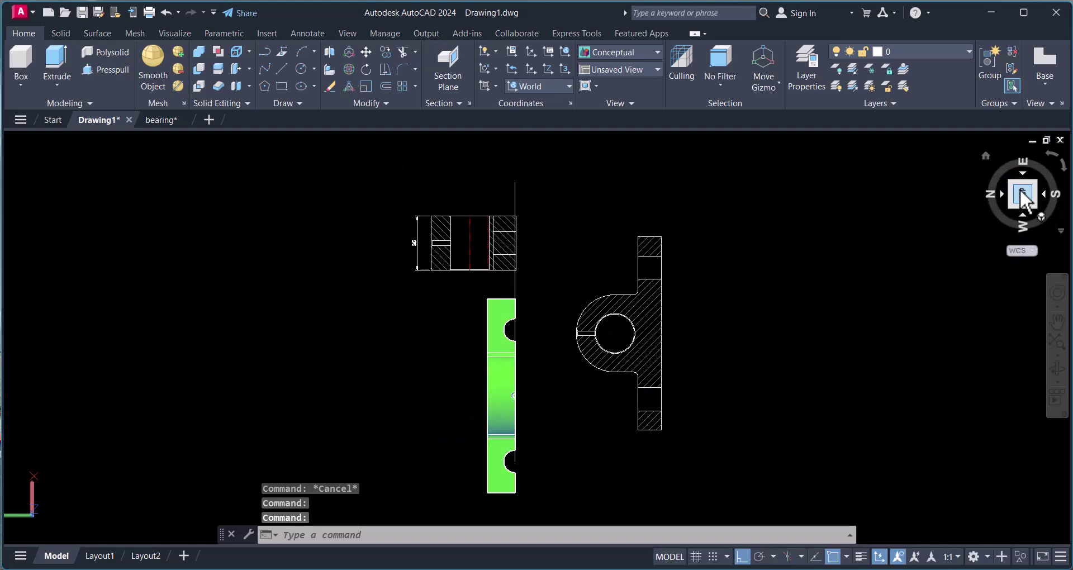
pyautogui.moveTo(1022, 194)
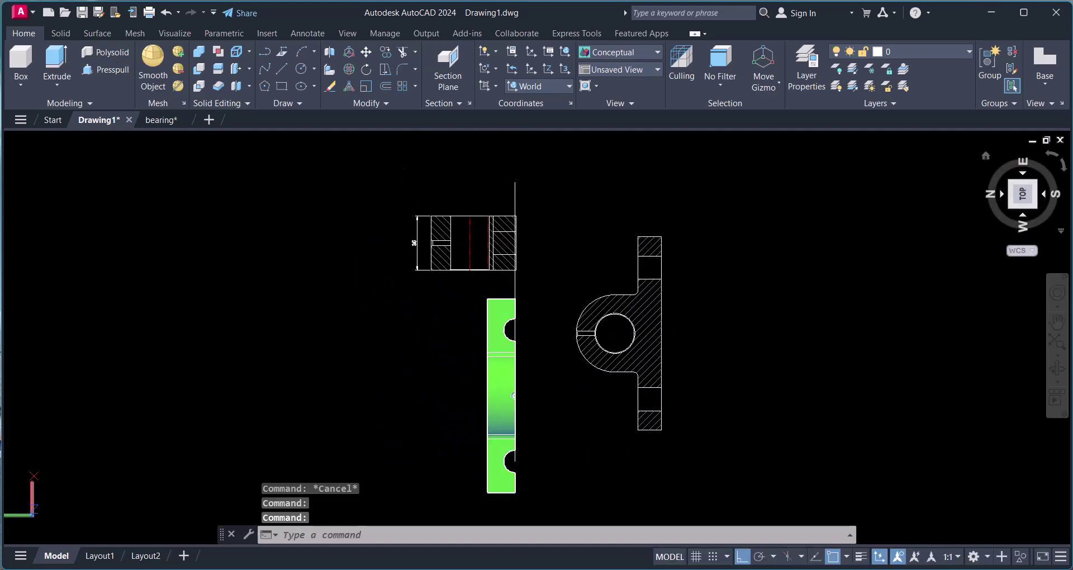
pyautogui.click(1063, 170)
pyautogui.scroll(2, 544, 474)
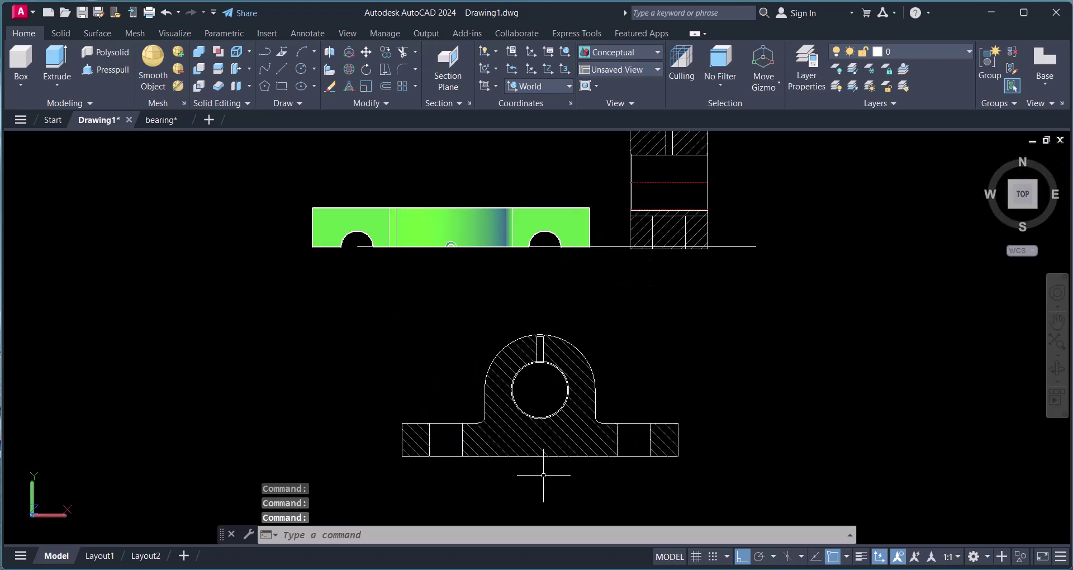
pyautogui.moveTo(543, 475); pyautogui.dragTo(534, 429, button='middle')
# Step: Copy the window-selected hatched section to the clipboard and return to bearing.dwg
pyautogui.press('Escape')
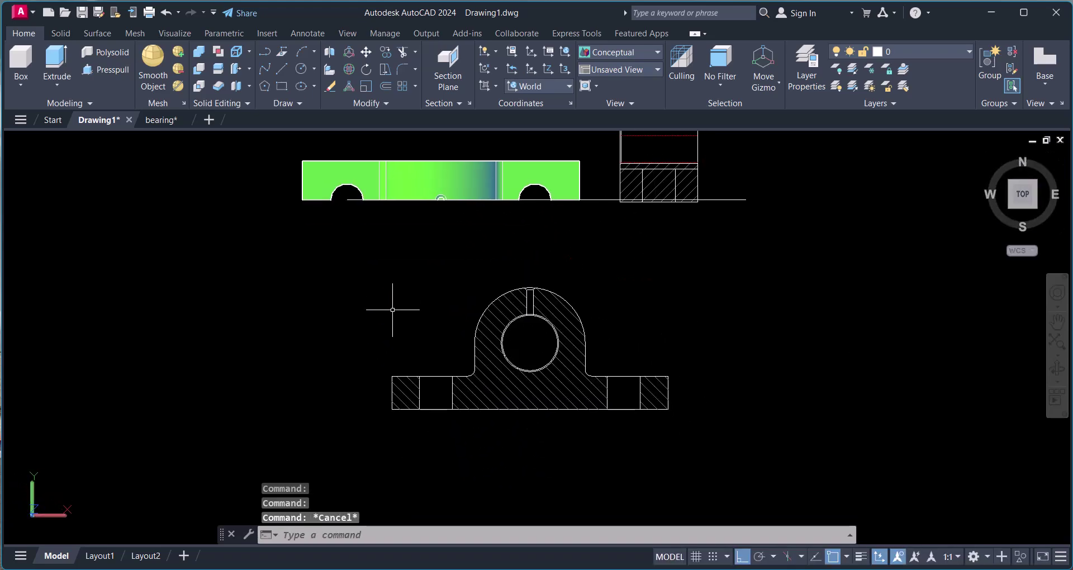
pyautogui.rightClick(352, 290)
pyautogui.moveTo(389, 330)
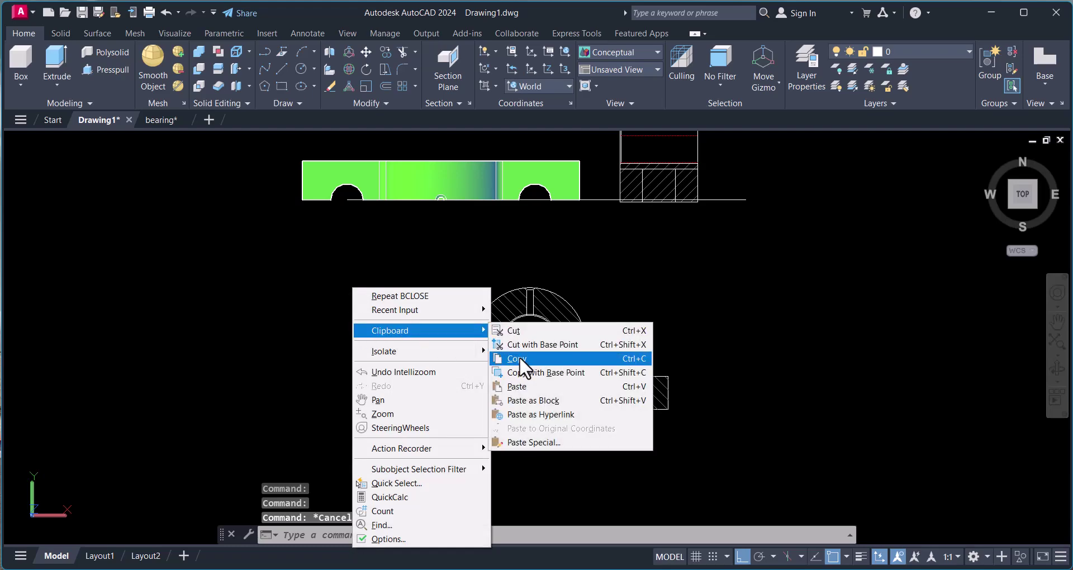
pyautogui.click(518, 358)
pyautogui.click(297, 268)
pyautogui.click(754, 466)
pyautogui.press('Return')
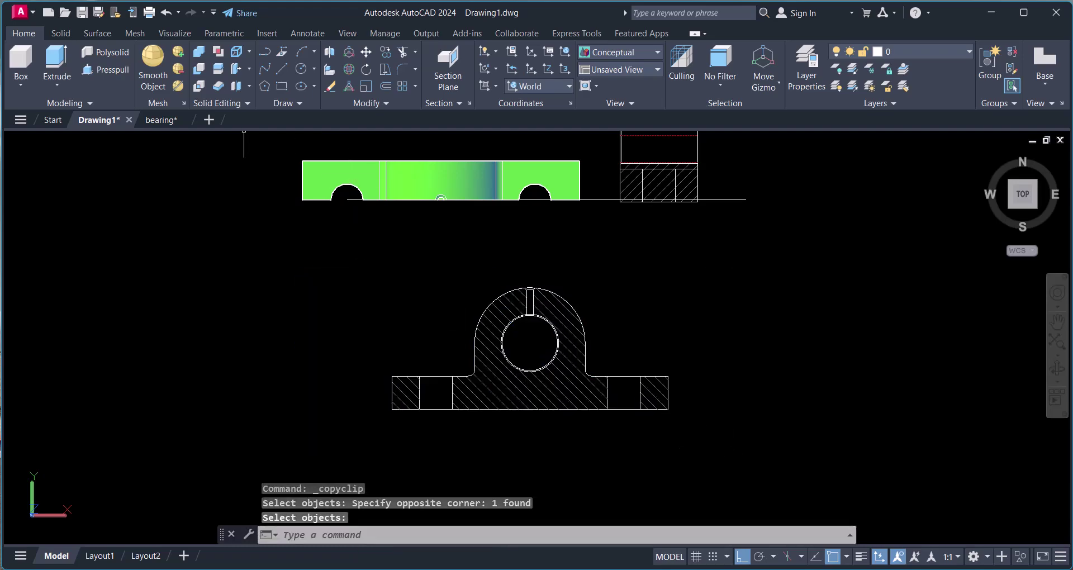
pyautogui.click(162, 119)
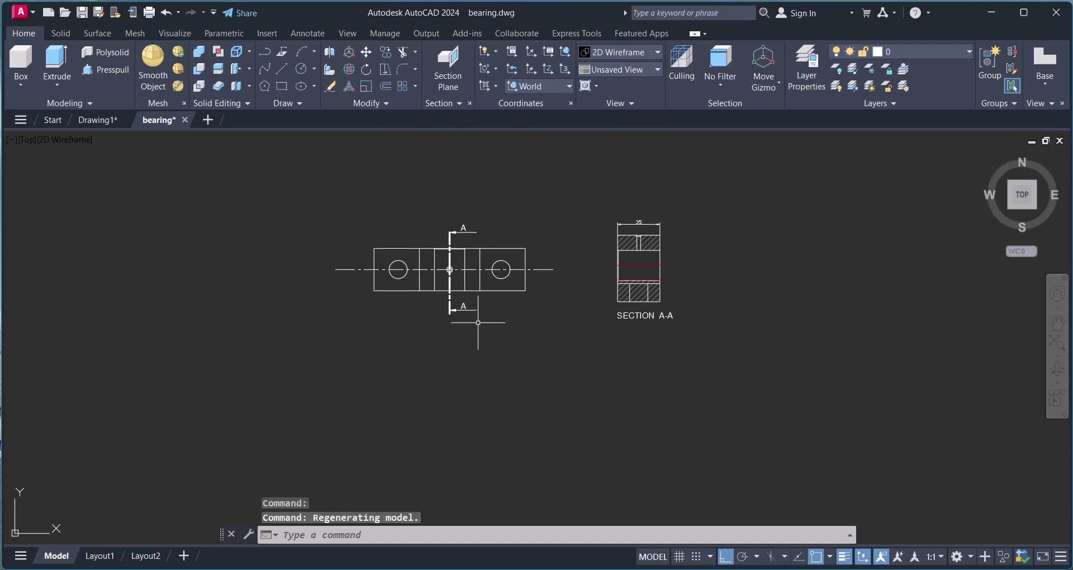
# Step: Paste the hatched section view below the top view
pyautogui.hotkey('ctrl', 'v')
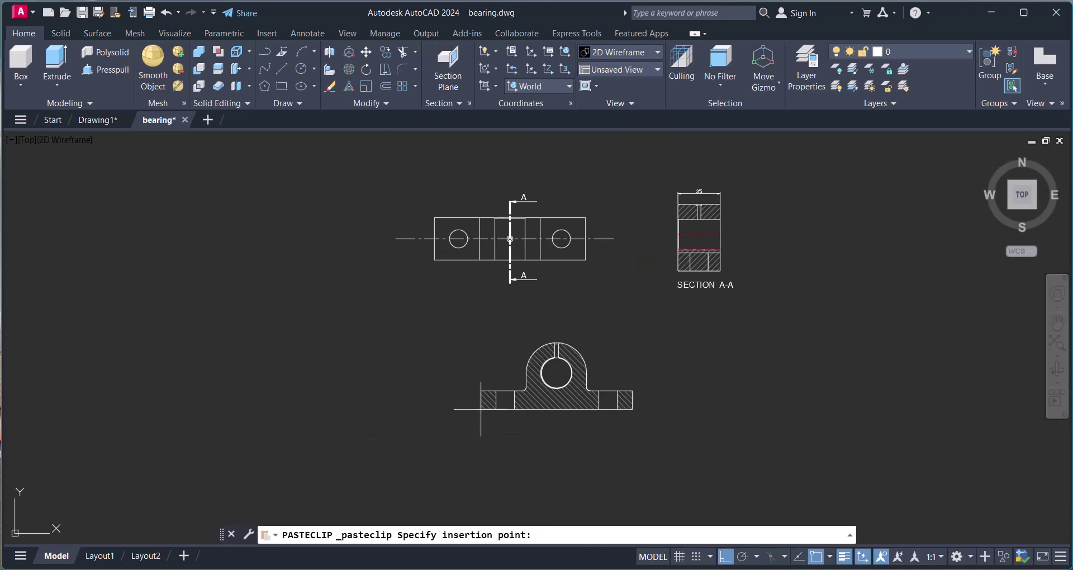
pyautogui.press('Escape')
pyautogui.press('Escape')
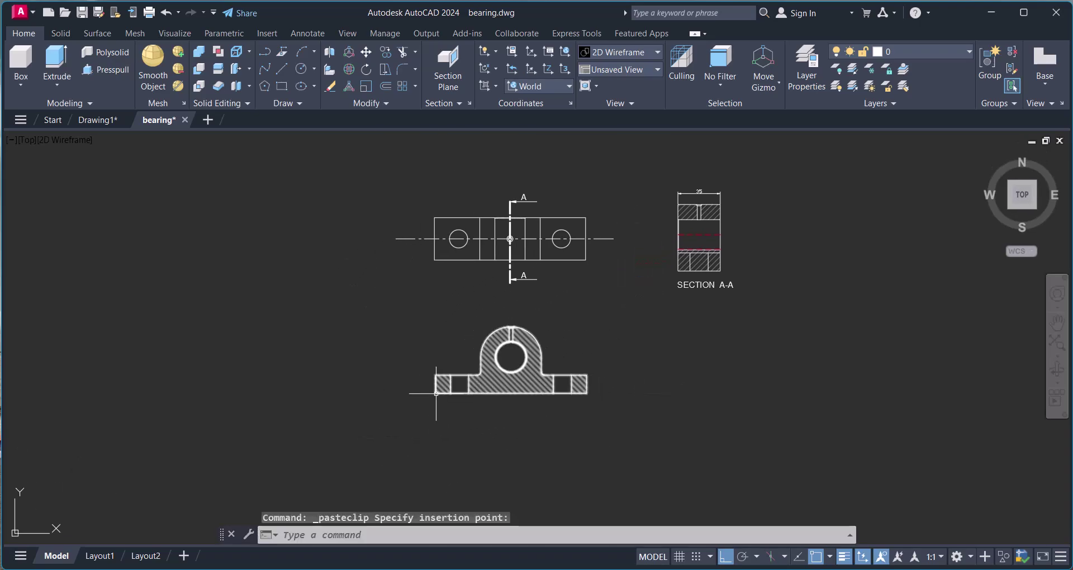
pyautogui.scroll(2, 444, 246)
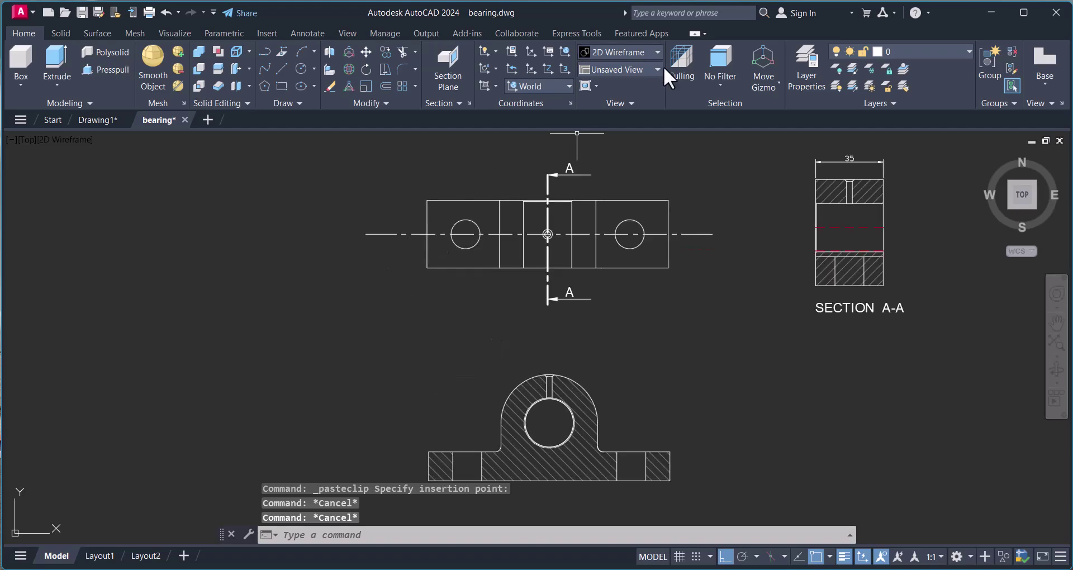
# Step: Switch the workspace to Drafting & Annotation
pyautogui.click(970, 556)
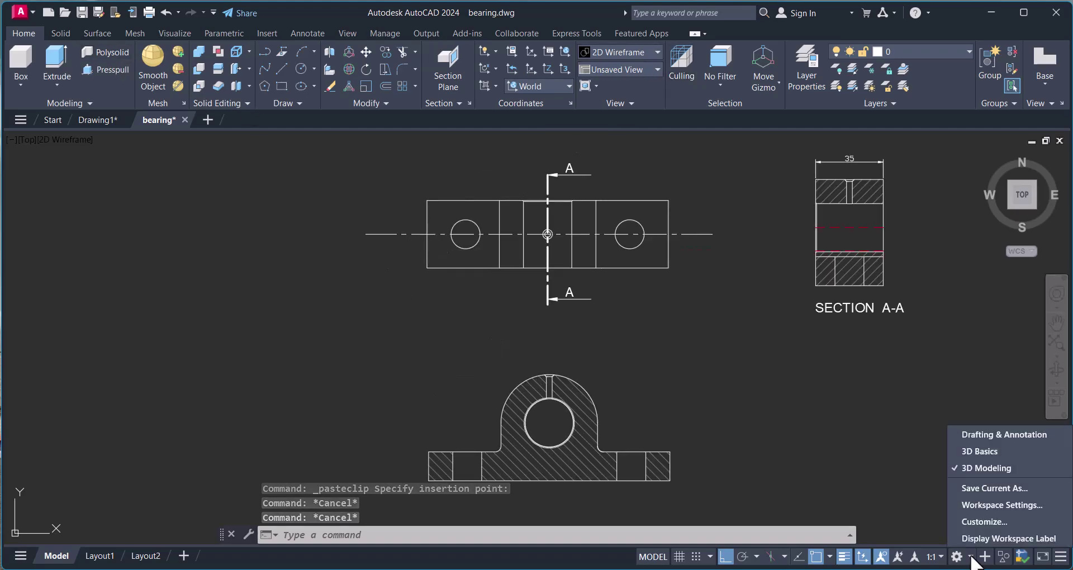
pyautogui.click(991, 434)
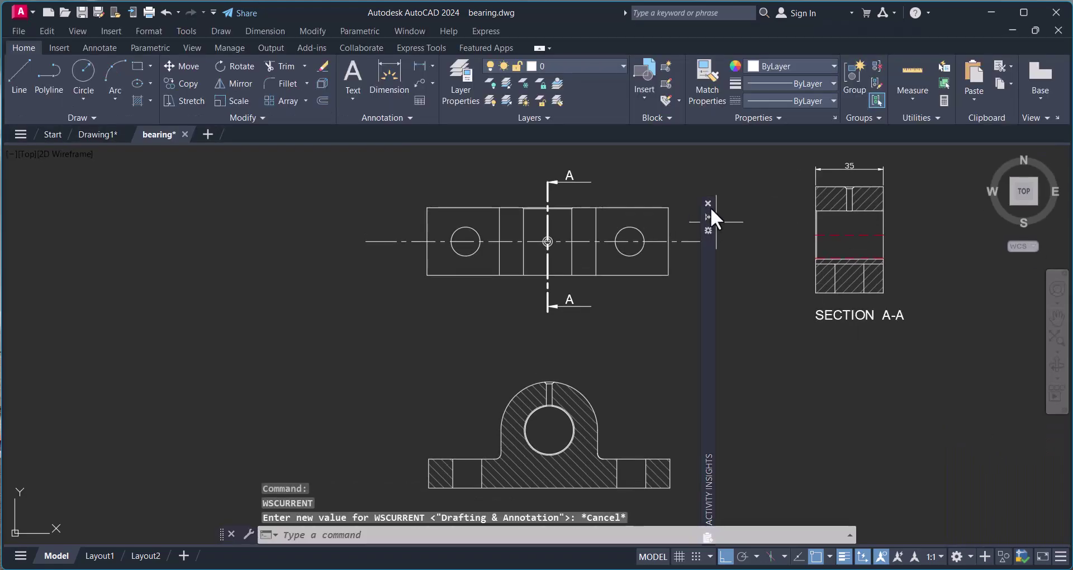
pyautogui.press('Escape')
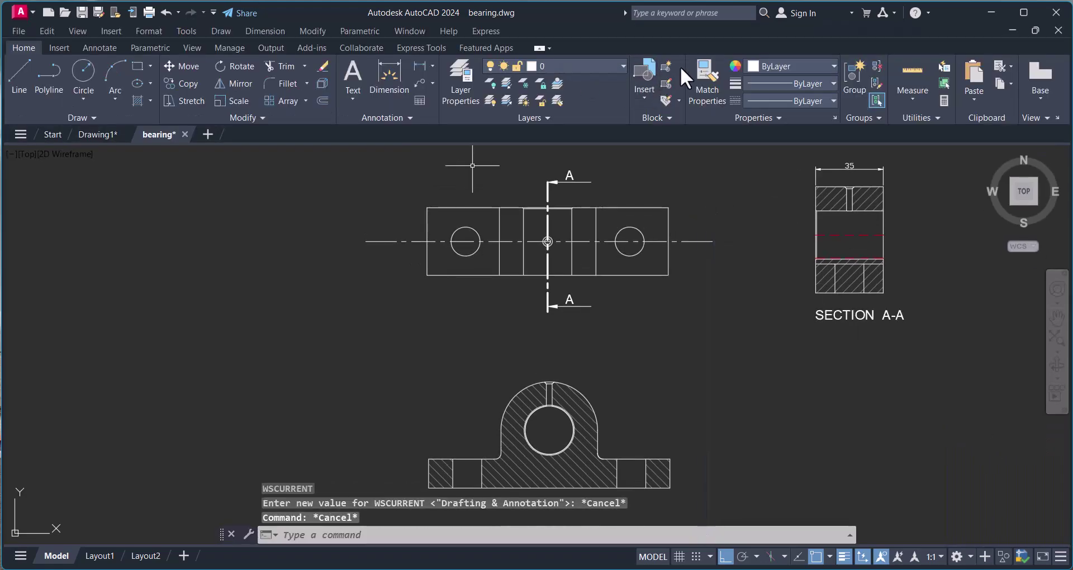
# Step: Match the horizontal centreline's properties to the cutting line
pyautogui.click(698, 73)
pyautogui.click(549, 228)
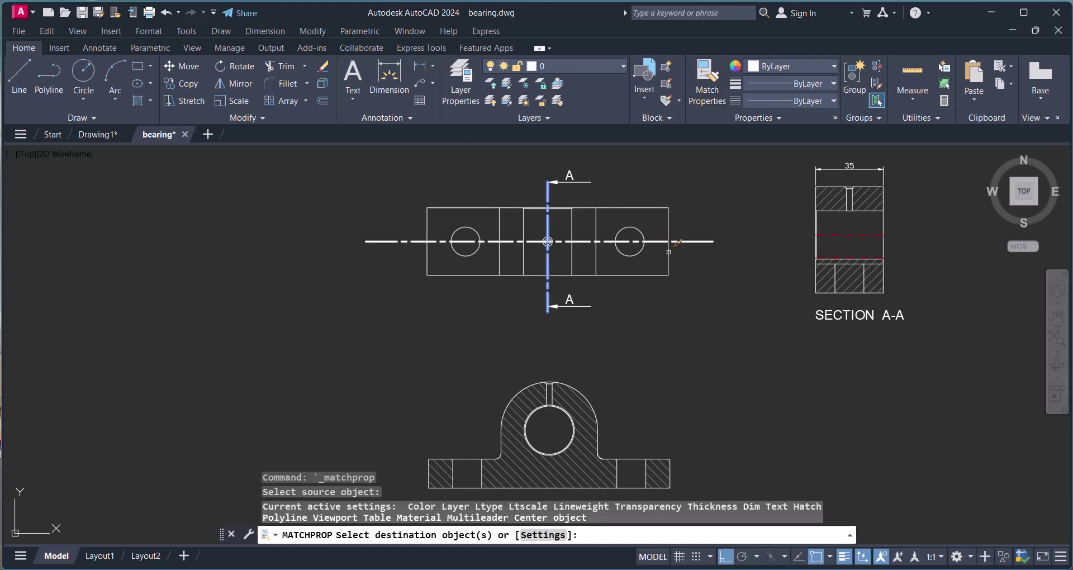
pyautogui.click(689, 242)
pyautogui.press('Escape')
pyautogui.press('Escape')
pyautogui.press('Escape')
pyautogui.press('Escape')
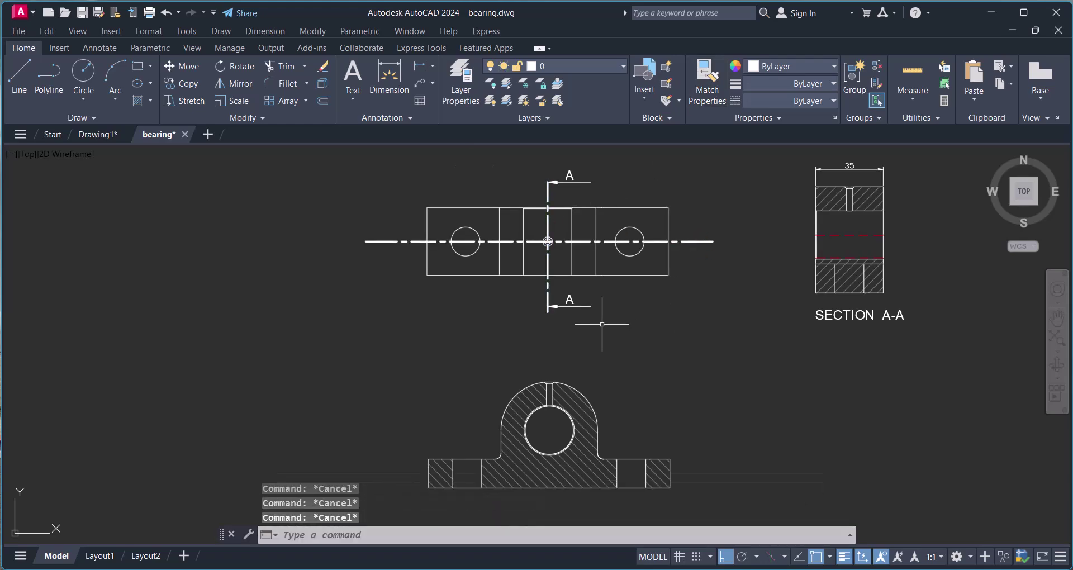
# Step: Copy the lower A arrow symbol with CO
pyautogui.scroll(2, 565, 325)
pyautogui.write('CO')
pyautogui.press('space')
pyautogui.click(601, 327)
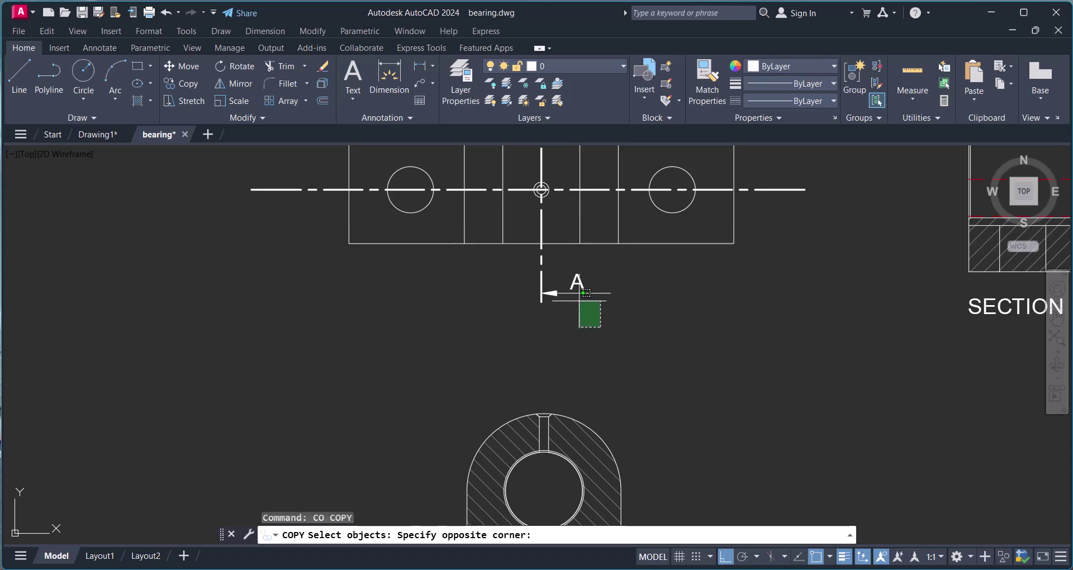
pyautogui.click(564, 273)
pyautogui.press('space')
pyautogui.click(602, 331)
pyautogui.click(284, 283)
pyautogui.click(284, 283)
pyautogui.press('Escape')
pyautogui.press('Escape')
pyautogui.press('Escape')
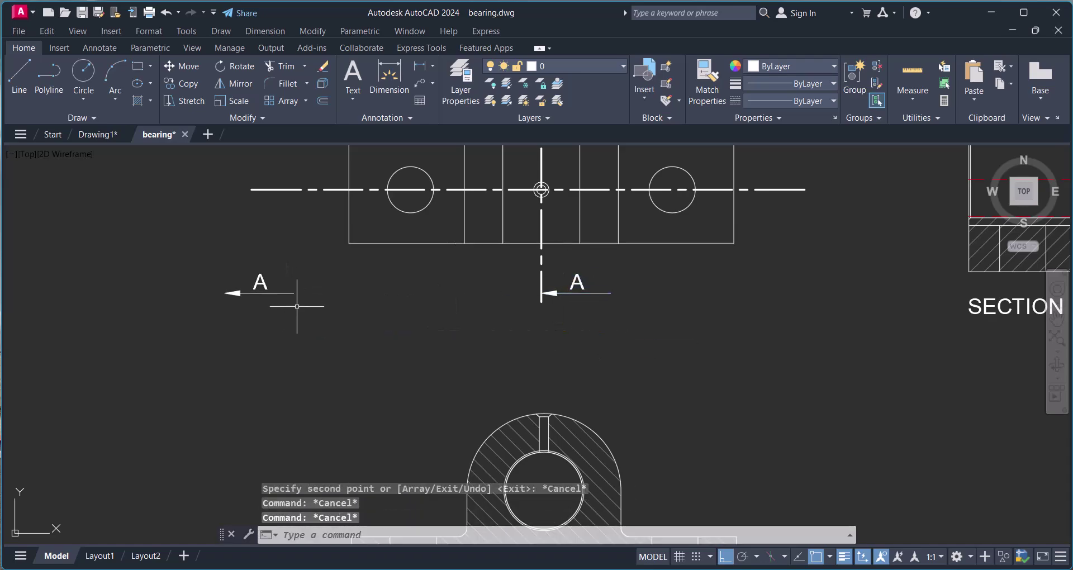
# Step: Rotate the copied A symbol to vertical
pyautogui.write('ro')
pyautogui.press('Return')
pyautogui.click(190, 231)
pyautogui.click(295, 313)
pyautogui.press('Return')
pyautogui.click(302, 327)
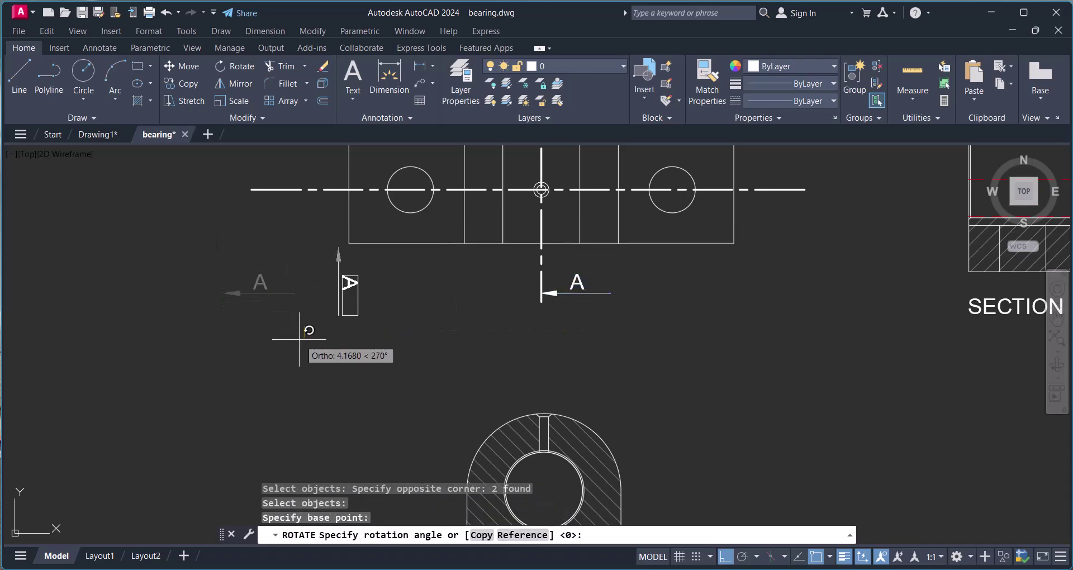
pyautogui.click(295, 352)
pyautogui.press('Escape')
pyautogui.press('Escape')
# Step: Move the vertical arrow to the centre line's left end
pyautogui.write('m')
pyautogui.press('Return')
pyautogui.click(380, 321)
pyautogui.click(328, 302)
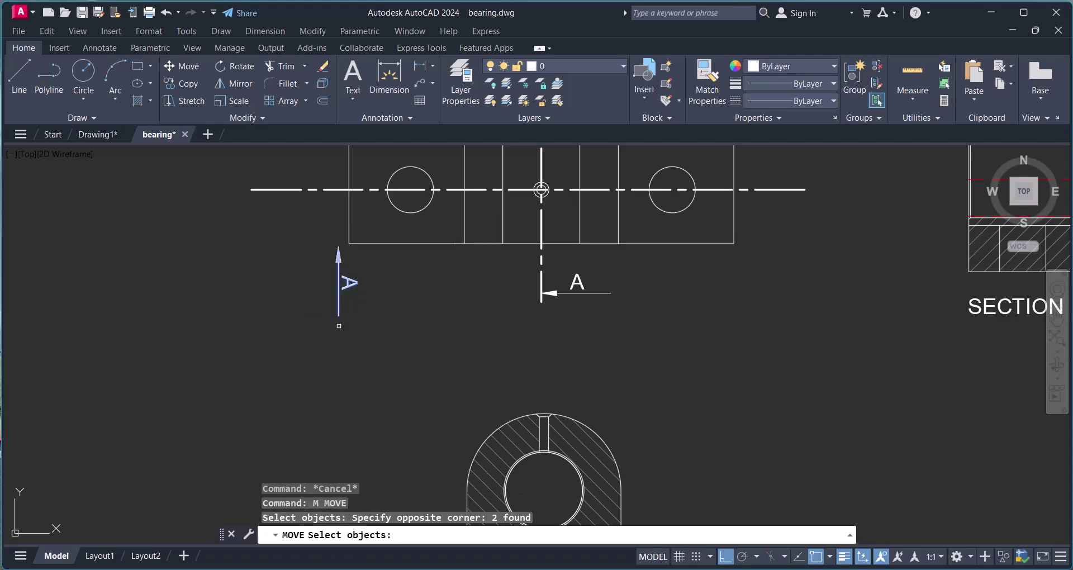
pyautogui.press('Return')
pyautogui.click(338, 317)
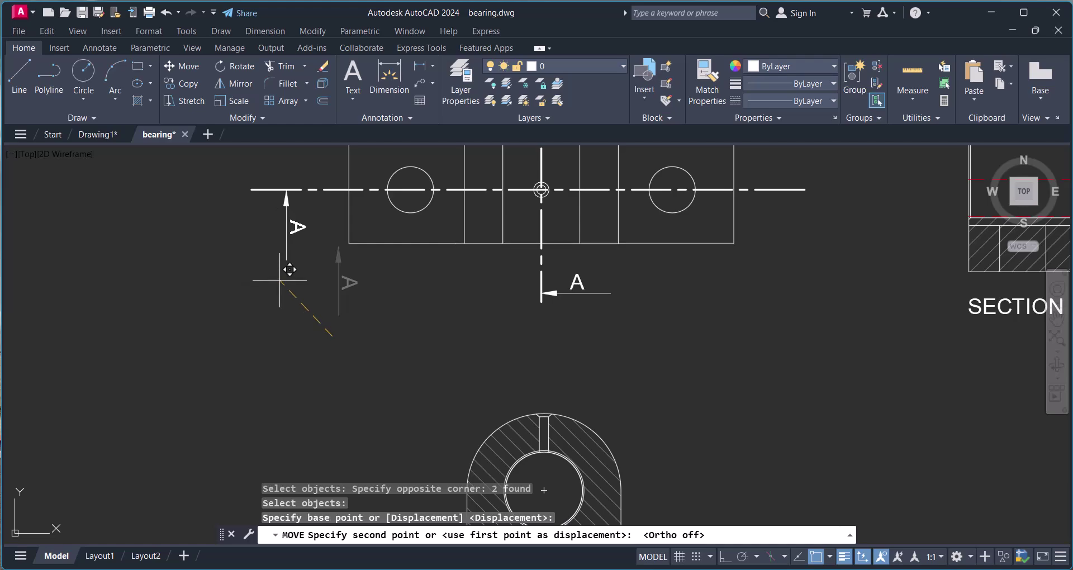
pyautogui.click(279, 281)
pyautogui.press('Escape')
# Step: Erase the rotated letter A from the left arrow
pyautogui.press('Escape')
pyautogui.write('e')
pyautogui.press('Return')
pyautogui.click(309, 230)
pyautogui.click(297, 224)
pyautogui.press('Return')
pyautogui.press('Escape')
pyautogui.press('Escape')
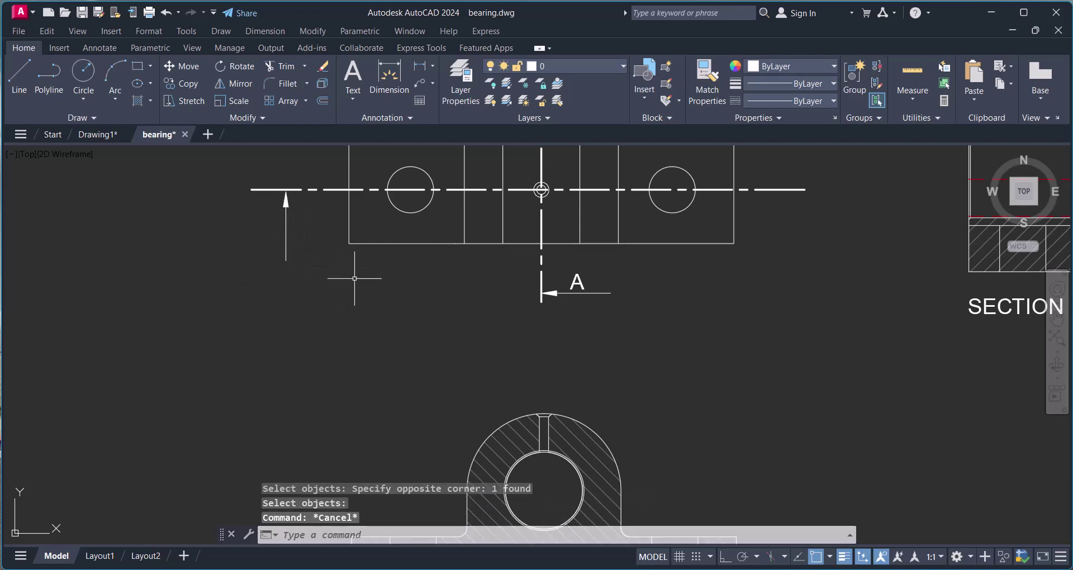
pyautogui.write('c')
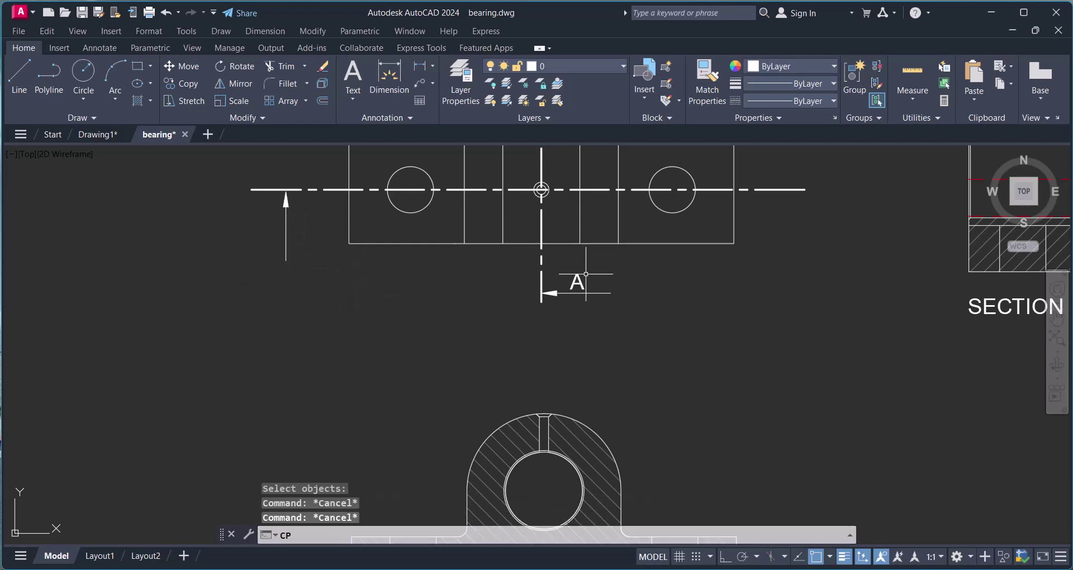
pyautogui.press('Escape')
# Step: Copy the upright A label beside the left arrow
pyautogui.write('co')
pyautogui.press('Return')
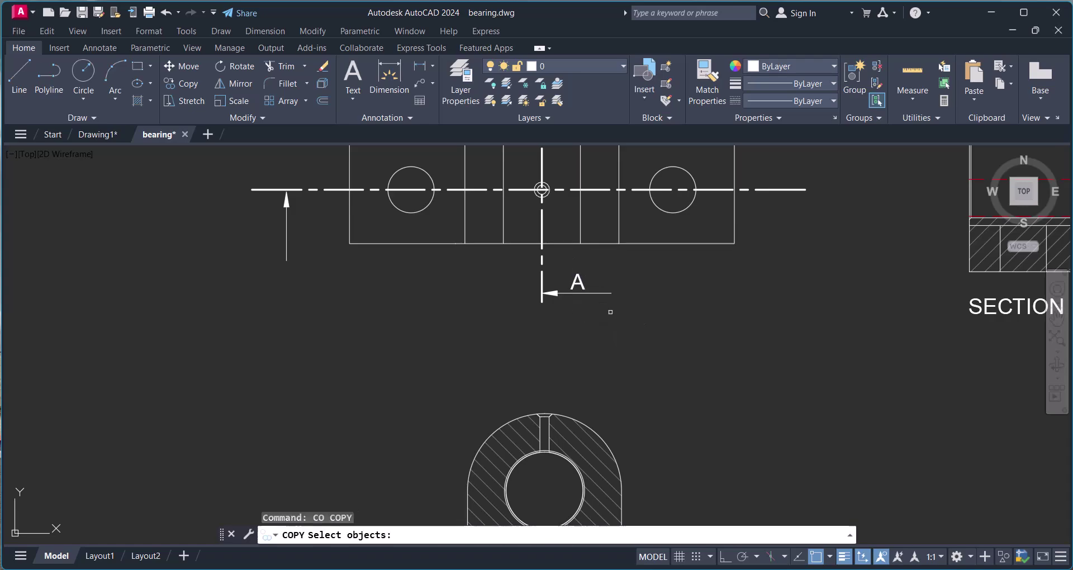
pyautogui.click(578, 276)
pyautogui.press('Return')
pyautogui.click(615, 340)
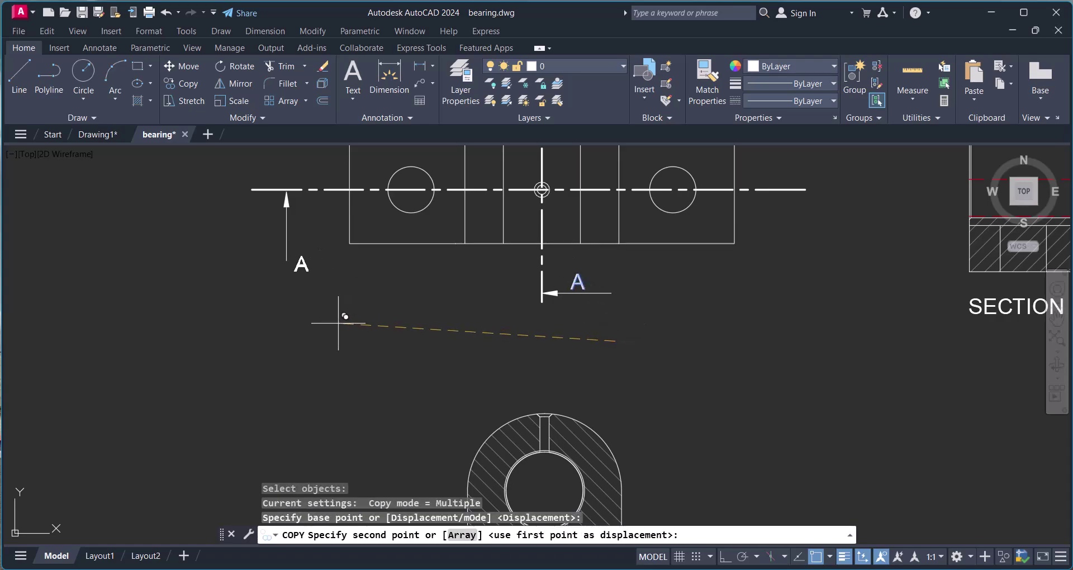
pyautogui.click(321, 337)
pyautogui.press('Escape')
pyautogui.press('Escape')
# Step: Edit the copied letter with TEXTEDIT so it reads B
pyautogui.write('ed')
pyautogui.press('Escape')
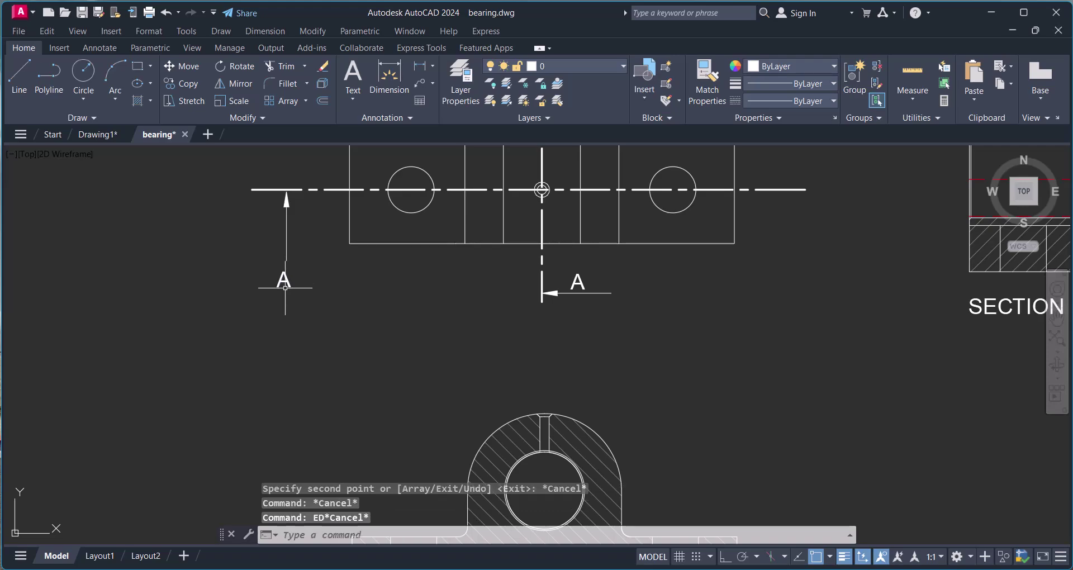
pyautogui.write('ed')
pyautogui.press('Return')
pyautogui.click(285, 281)
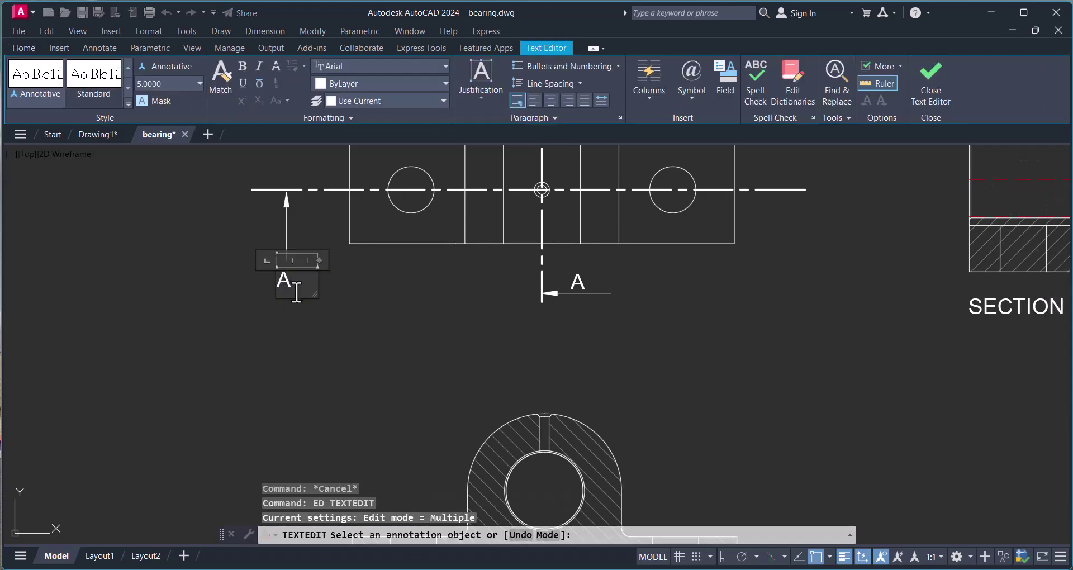
pyautogui.click(317, 326)
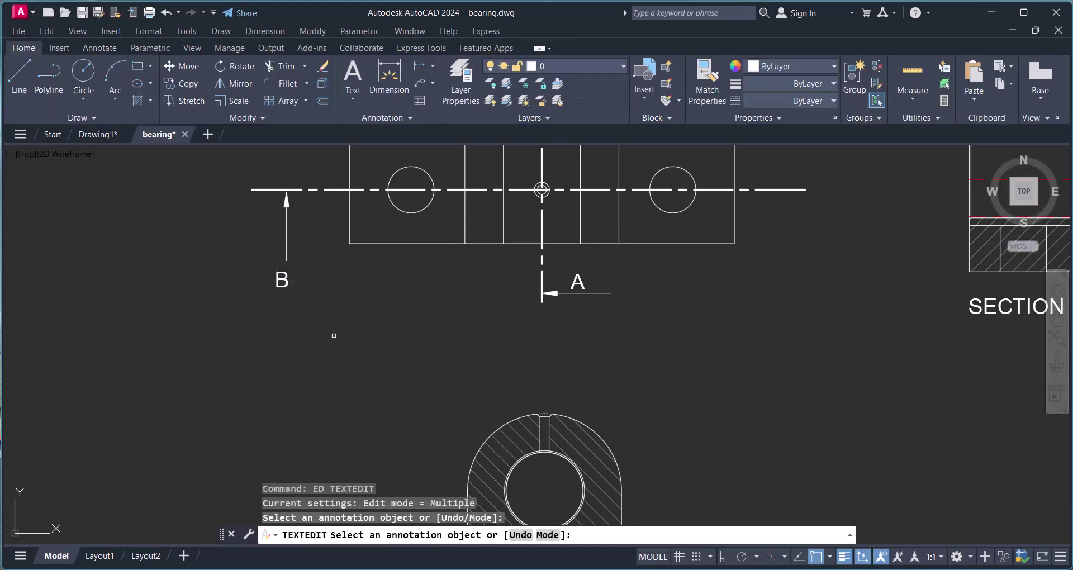
pyautogui.press('Escape')
pyautogui.press('Escape')
pyautogui.press('Escape')
# Step: Copy the left arrow and its B label to the centre line's right end
pyautogui.write('co')
pyautogui.press('Return')
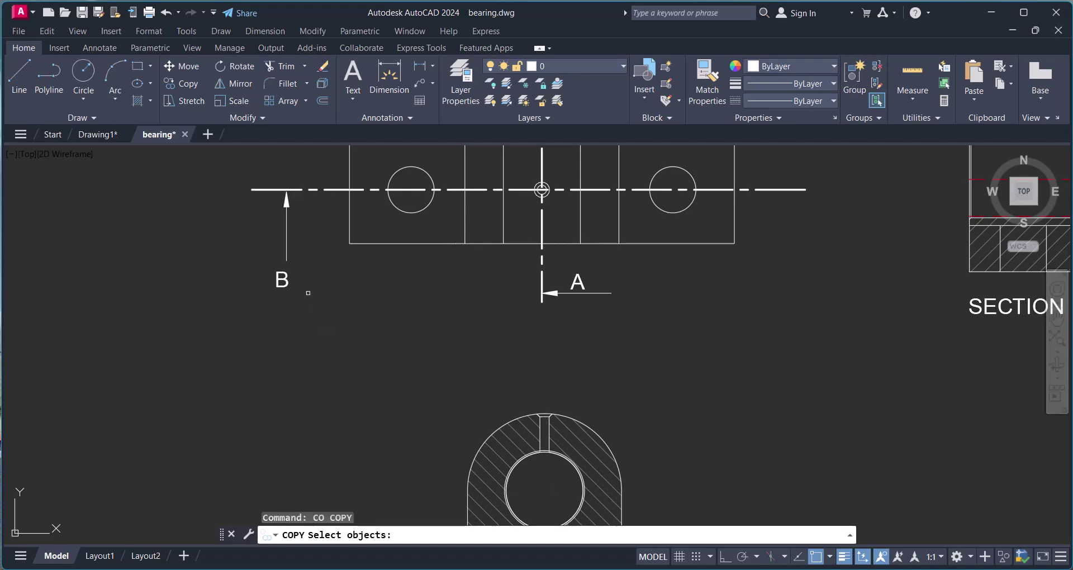
pyautogui.click(320, 316)
pyautogui.click(270, 254)
pyautogui.press('Return')
pyautogui.click(230, 301)
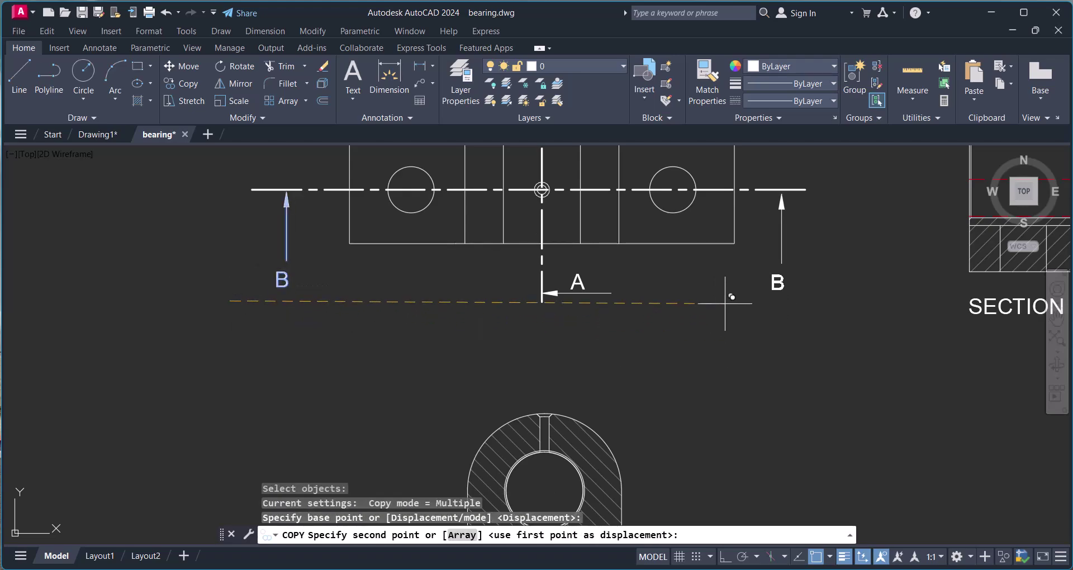
pyautogui.click(729, 303)
pyautogui.press('Escape')
pyautogui.press('Escape')
pyautogui.press('Escape')
pyautogui.scroll(-2, 688, 300)
# Step: Copy the SECTION A-A title beneath the hatched view
pyautogui.moveTo(711, 341); pyautogui.dragTo(655, 300, button='middle')
pyautogui.press('Escape')
pyautogui.write('cp')
pyautogui.press('Return')
pyautogui.click(865, 267)
pyautogui.press('Return')
pyautogui.click(866, 266)
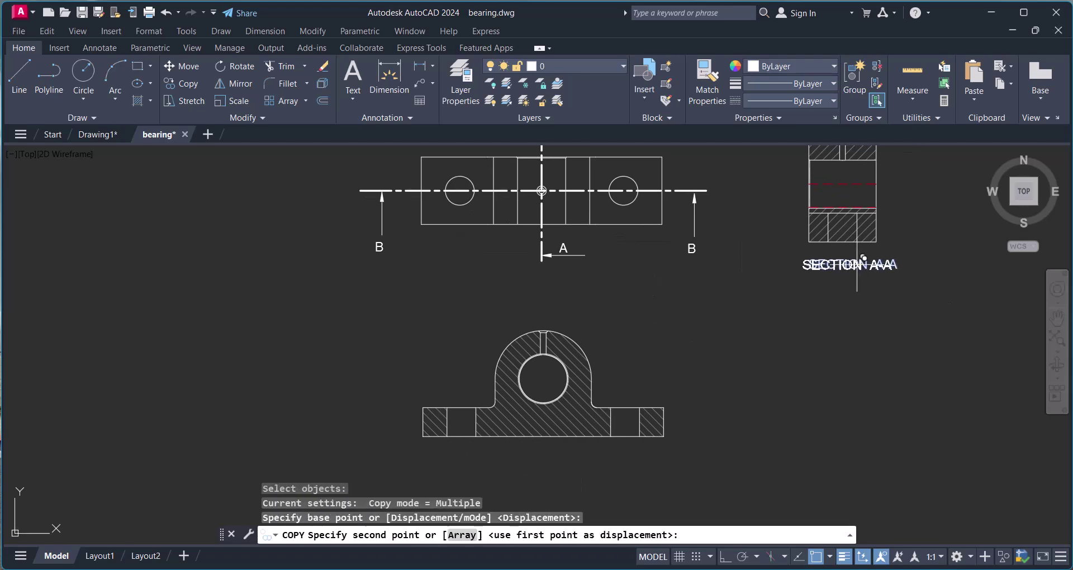
pyautogui.click(553, 456)
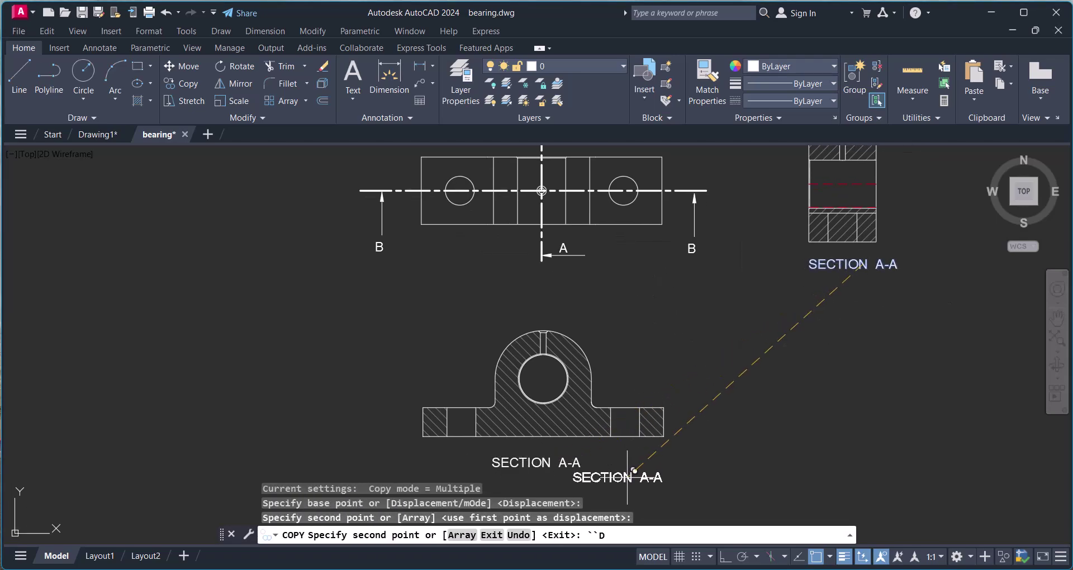
pyautogui.press('Escape')
pyautogui.press('Escape')
# Step: Edit the copied title with ED to read SECTION B-B
pyautogui.write('ed')
pyautogui.press('Return')
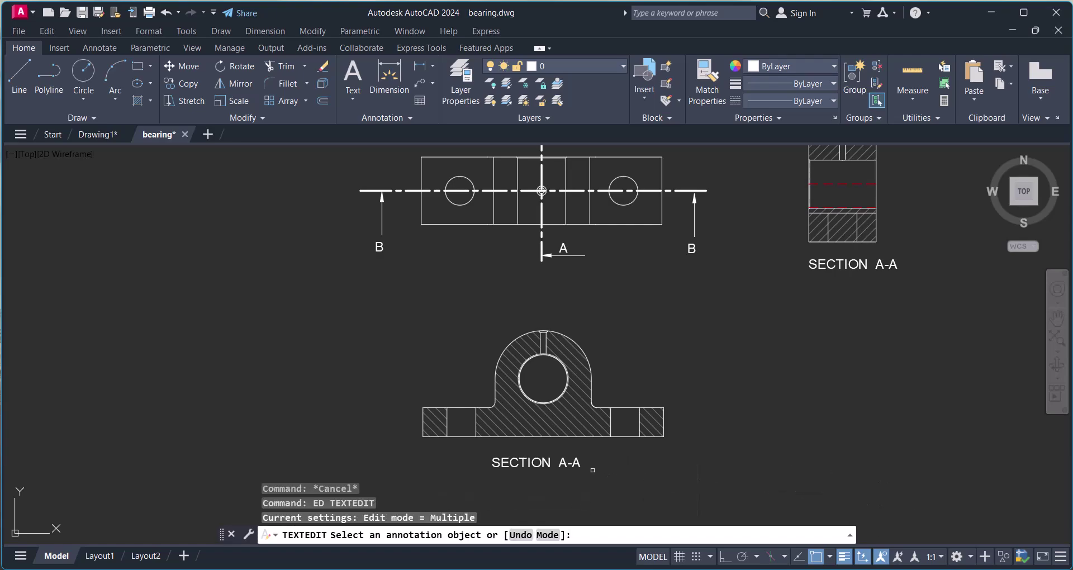
pyautogui.click(565, 462)
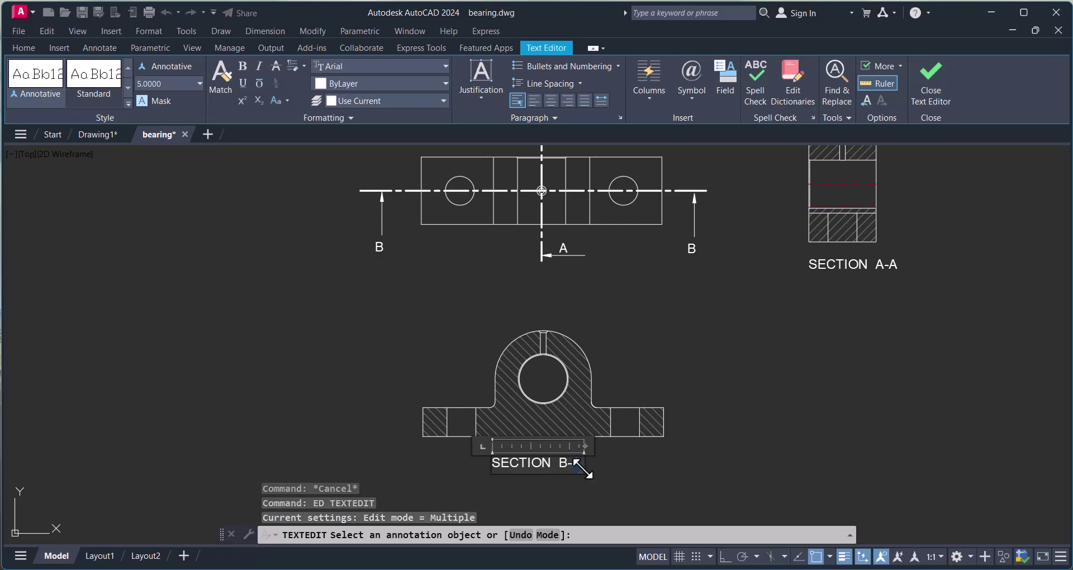
pyautogui.write('B')
pyautogui.click(701, 495)
pyautogui.scroll(-3, 642, 387)
pyautogui.scroll(1, 642, 397)
pyautogui.press('Escape')
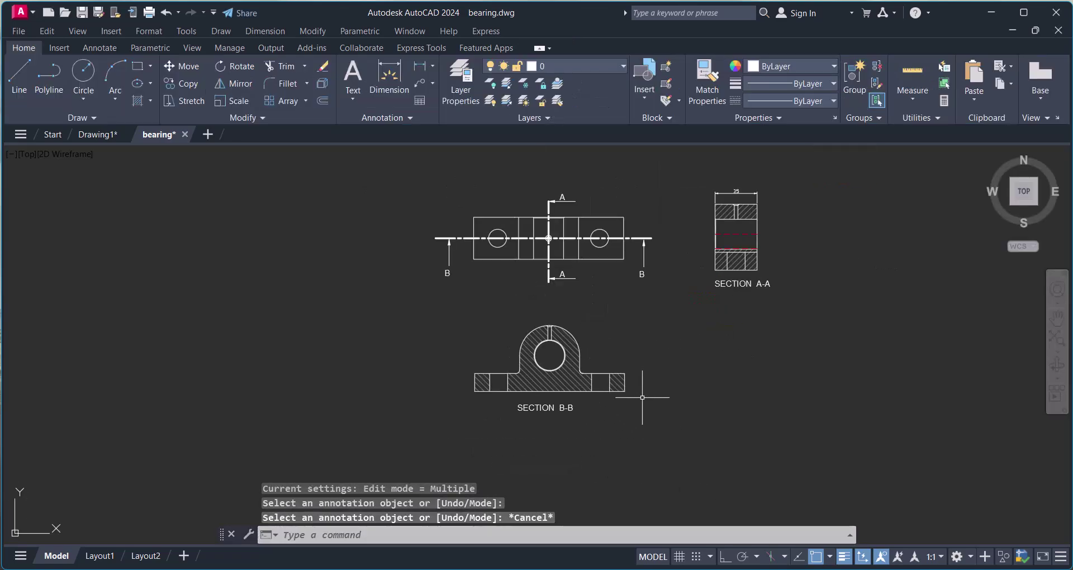
# Step: Select the hatched view and its title for a move, then cancel without moving
pyautogui.write('m')
pyautogui.press('Return')
pyautogui.click(430, 313)
pyautogui.click(695, 447)
pyautogui.press('Return')
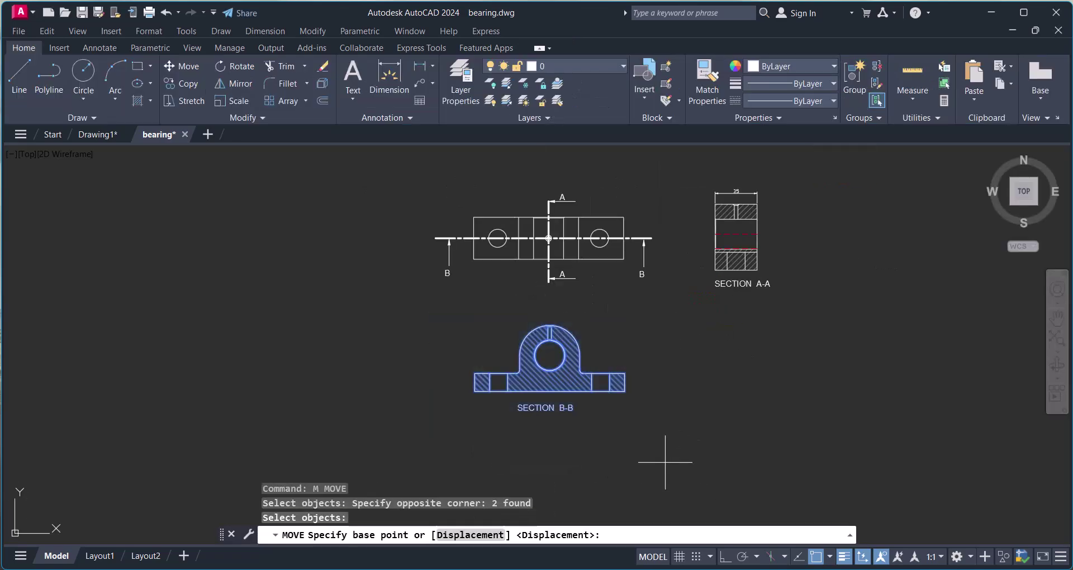
pyautogui.click(664, 462)
pyautogui.press('Escape')
pyautogui.scroll(-2, 646, 419)
pyautogui.scroll(2, 635, 364)
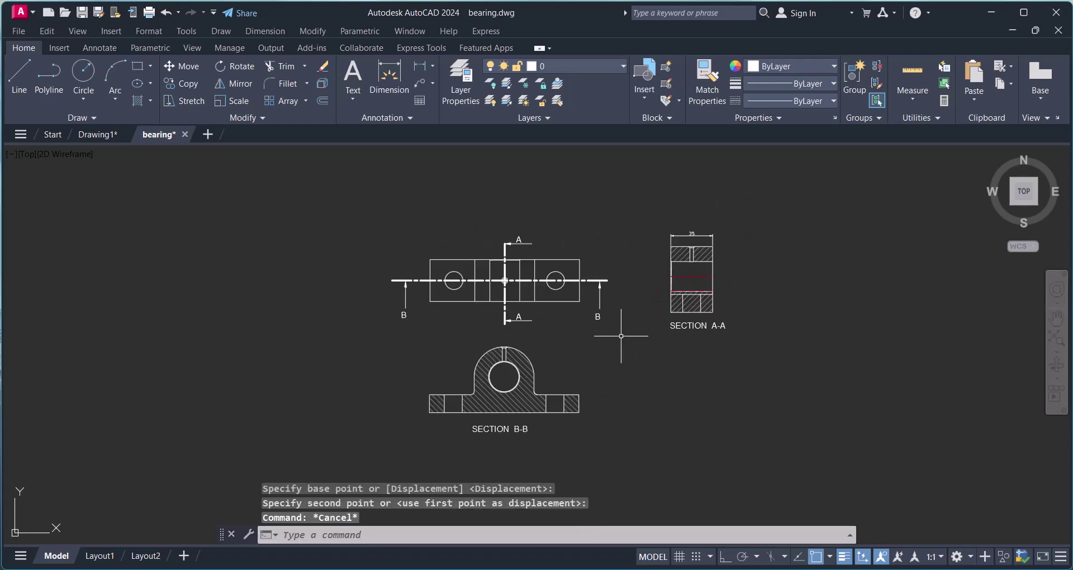
# Step: Bring Drawing1 to the front and orbit the view to see the green pillow block in 3D
pyautogui.click(107, 139)
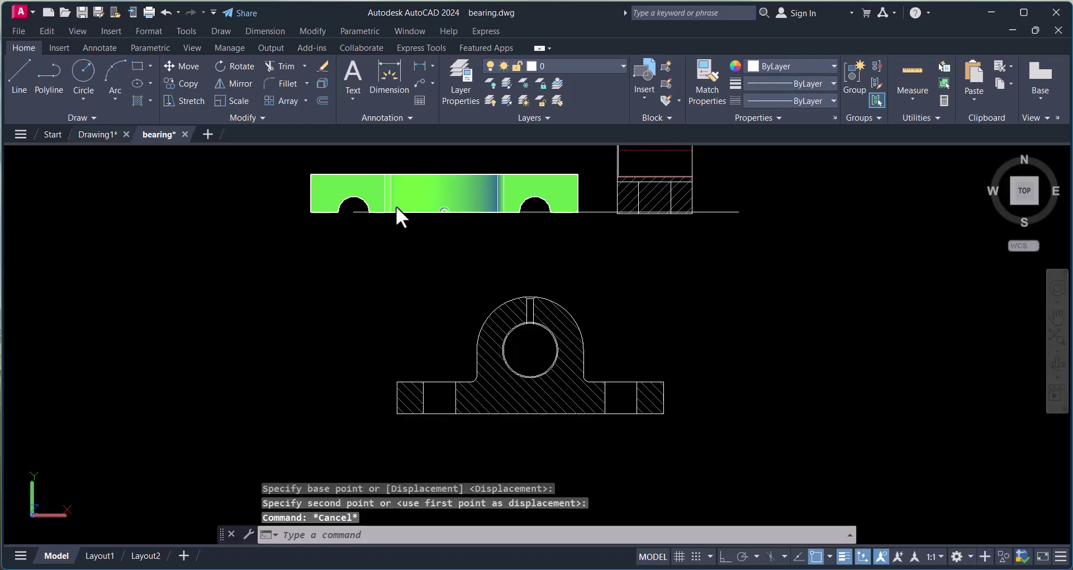
pyautogui.click(1057, 365)
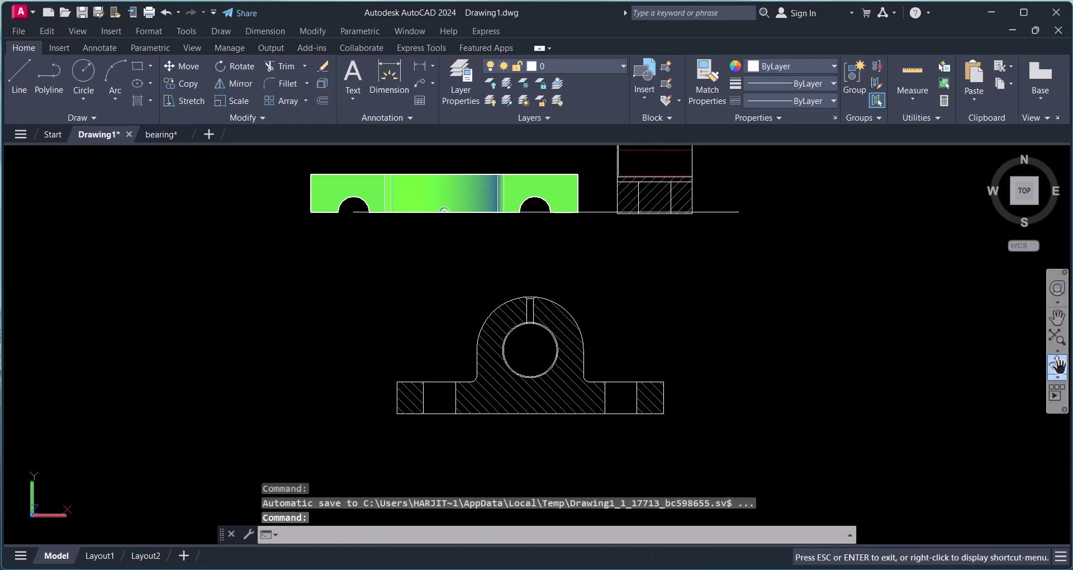
pyautogui.moveTo(684, 319); pyautogui.dragTo(677, 283)
pyautogui.click(1056, 364)
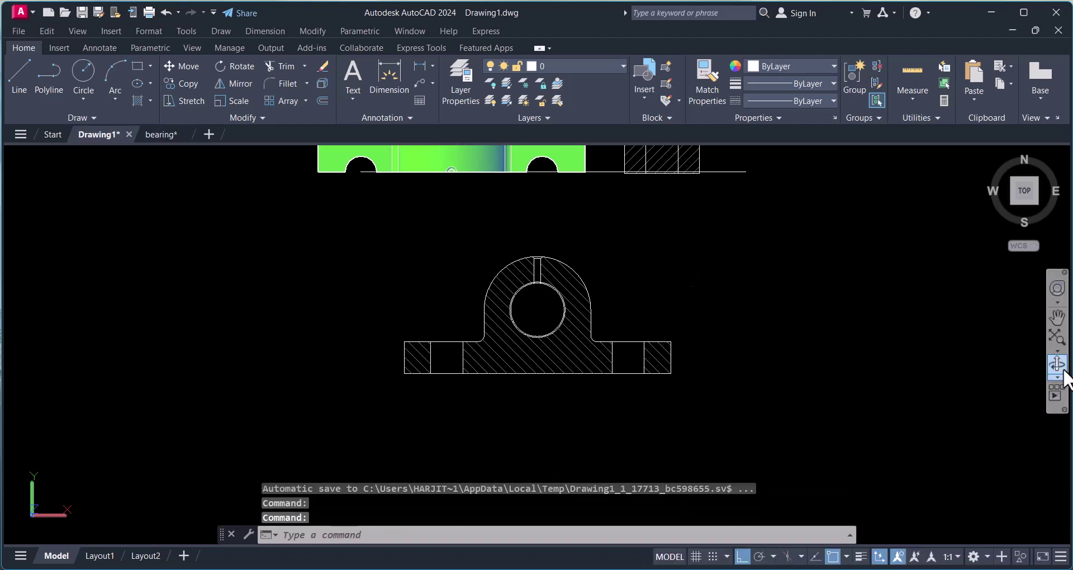
pyautogui.moveTo(453, 308); pyautogui.dragTo(503, 247)
pyautogui.moveTo(503, 248); pyautogui.dragTo(483, 342, button='middle')
pyautogui.press('Escape')
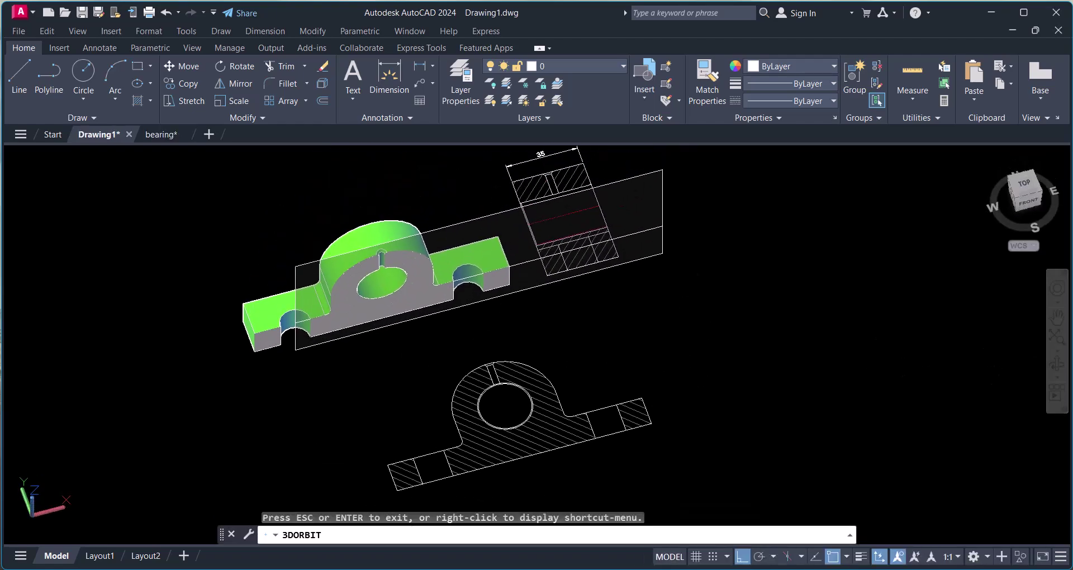
# Step: Erase the bolt-hole section plane so the pillow block shows whole again
pyautogui.write('e')
pyautogui.press('Return')
pyautogui.click(674, 233)
pyautogui.click(649, 223)
pyautogui.press('Return')
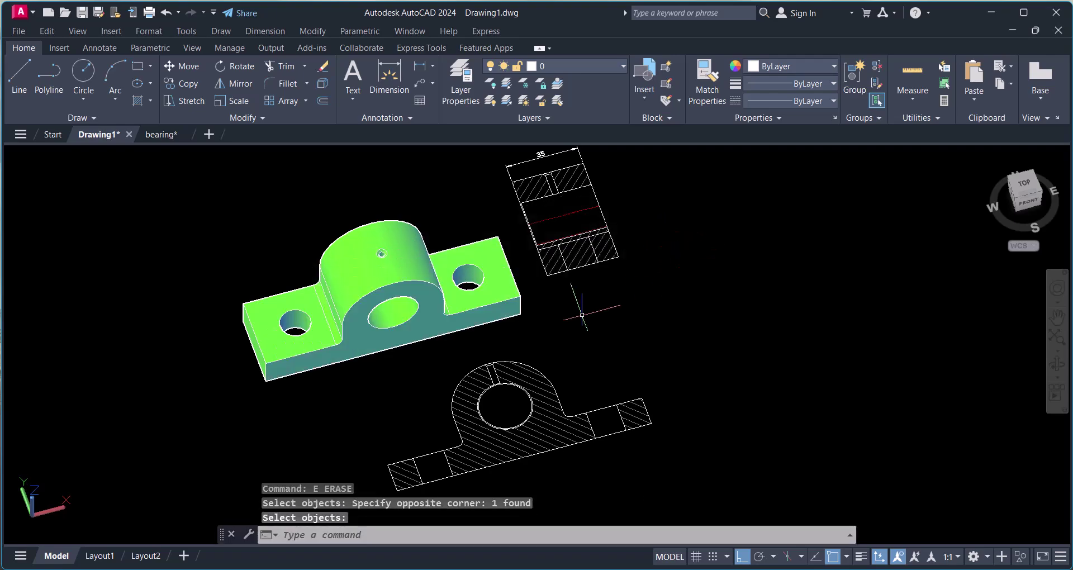